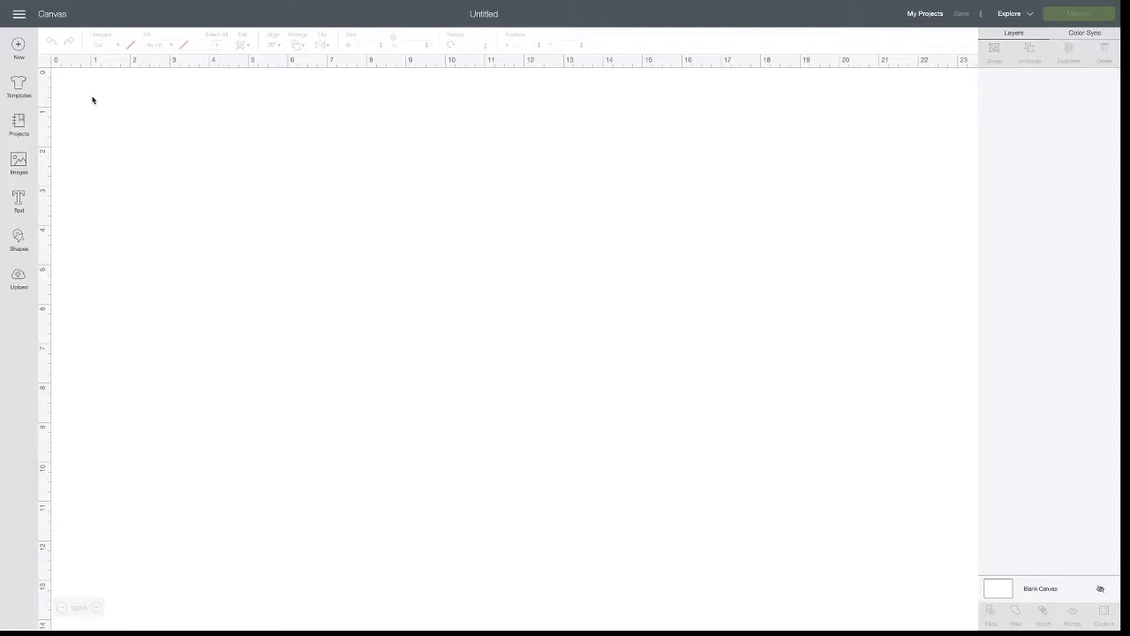
- Show the full canvas grid, insert a star shape, and place it at about X 7.25, Y 3.53 inches
left_click(47, 62)
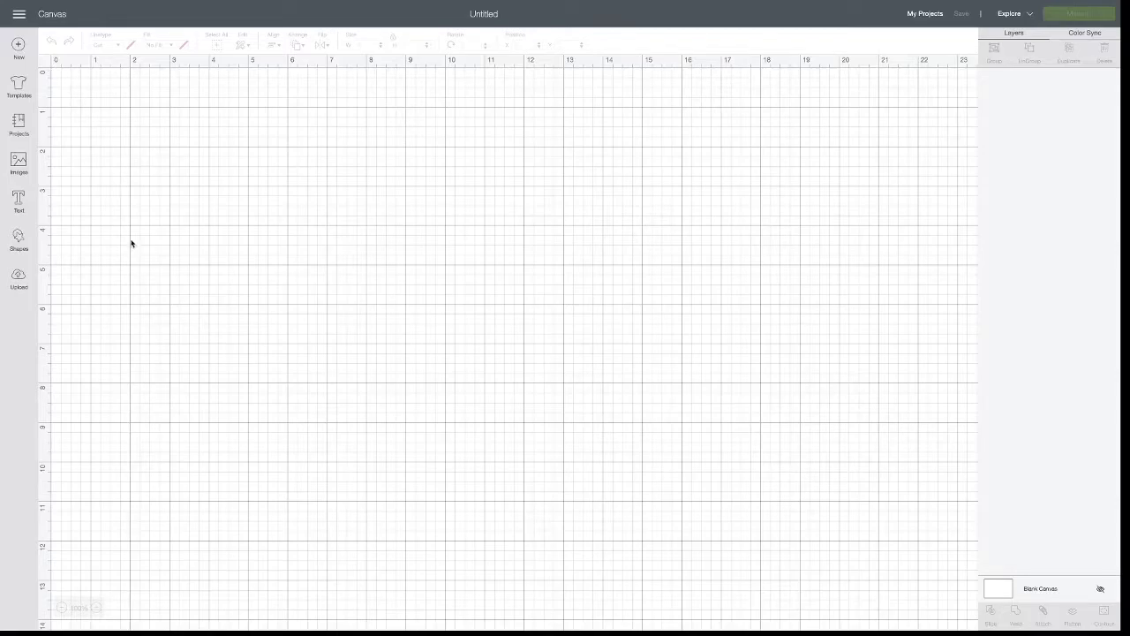
scroll(74, 239, "left", 3)
left_click(18, 239)
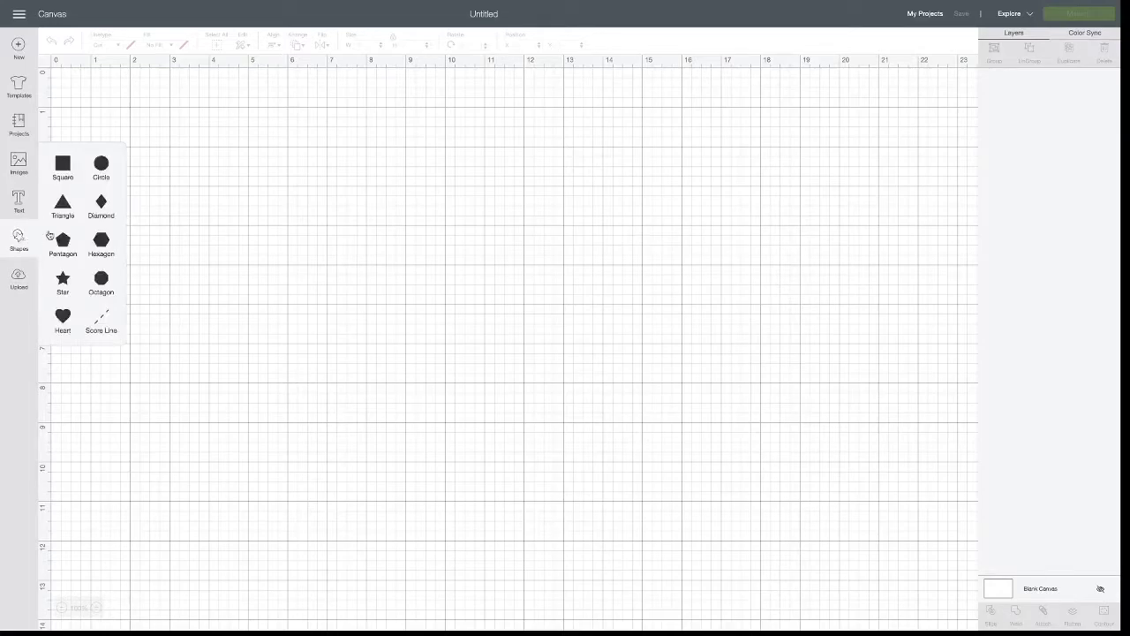
left_click(62, 281)
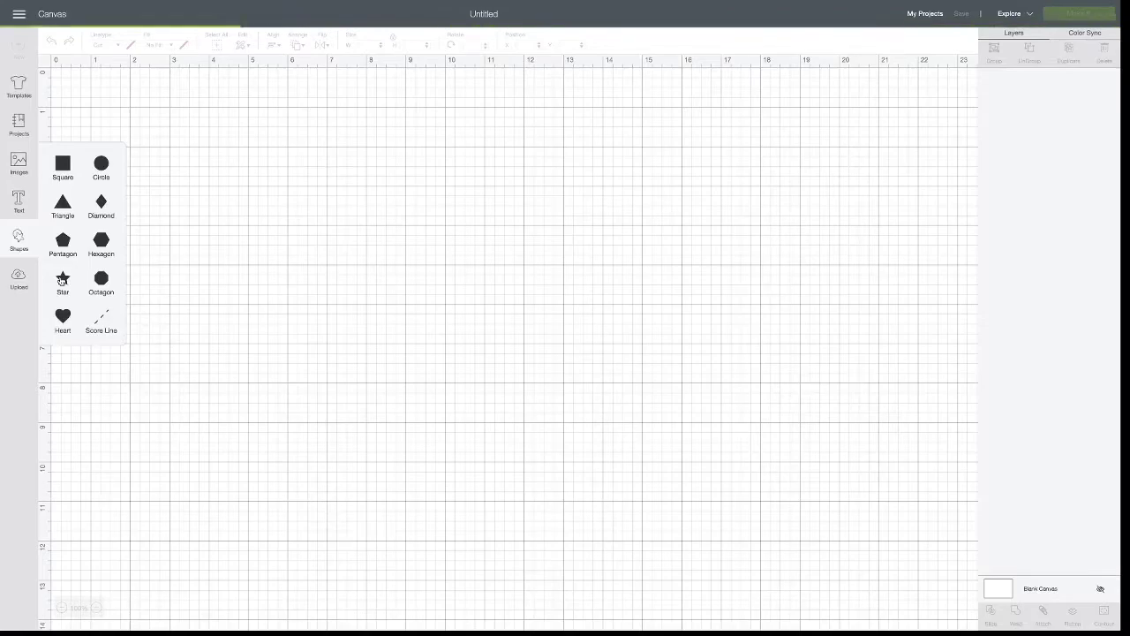
left_click_drag(174, 188, 401, 268)
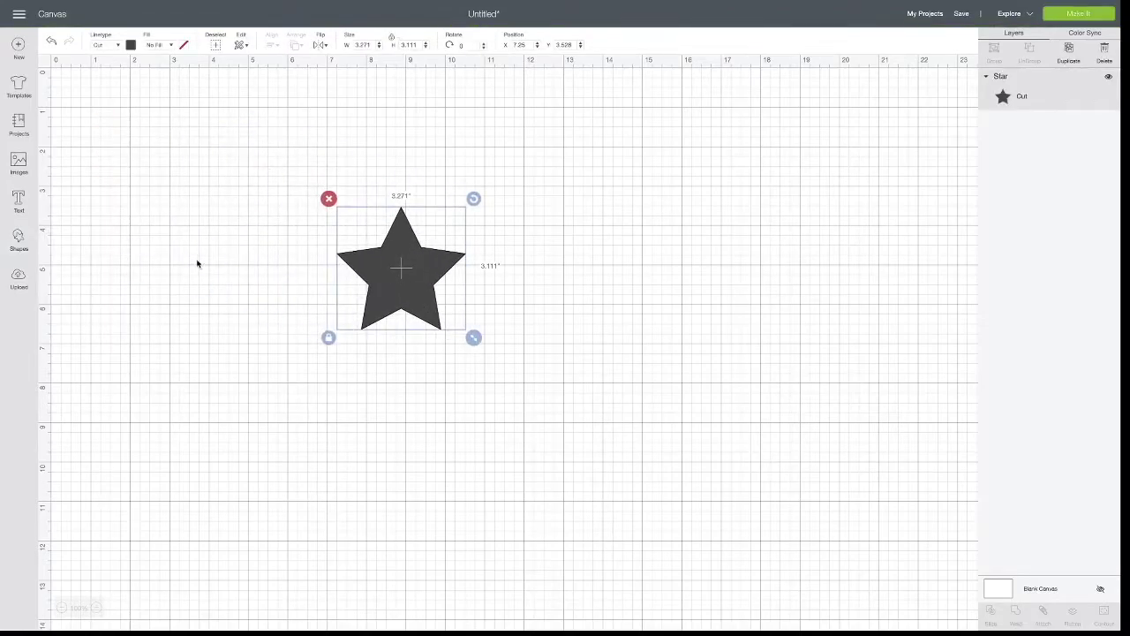
- Set the star's material color to white and move it to about X 6.07, Y 2.22 inches
left_click(131, 45)
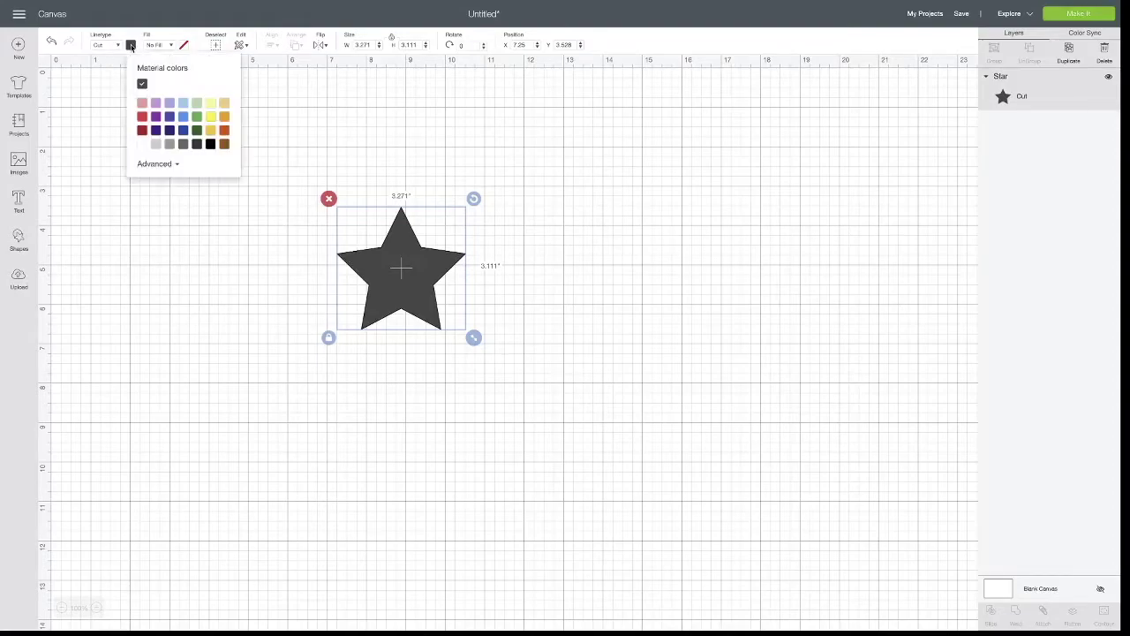
left_click(143, 144)
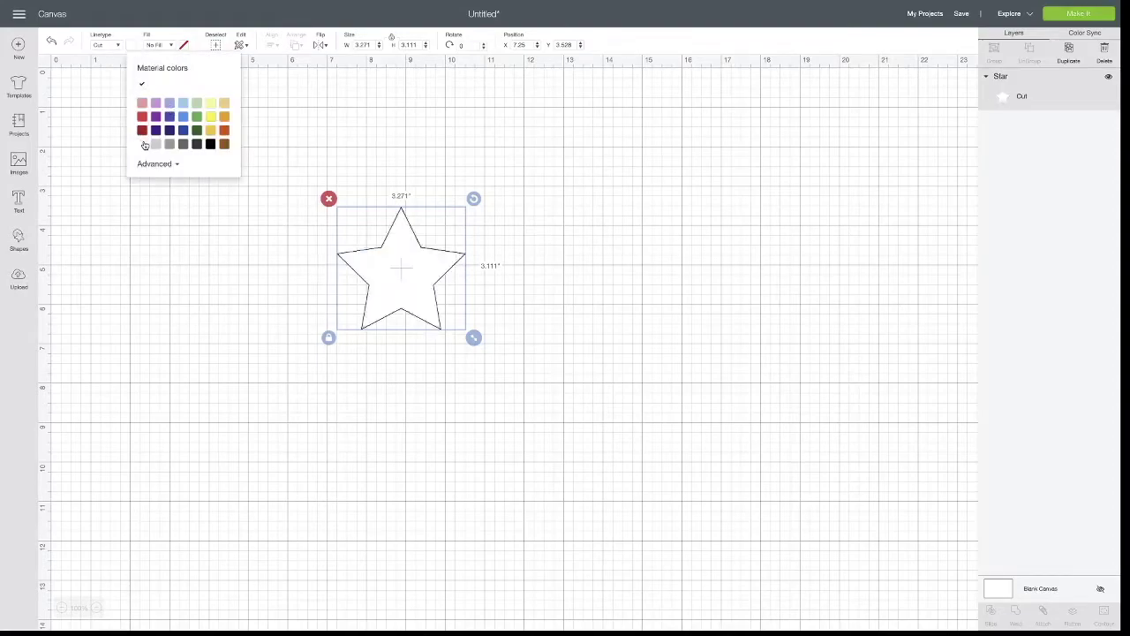
left_click_drag(418, 269, 440, 254)
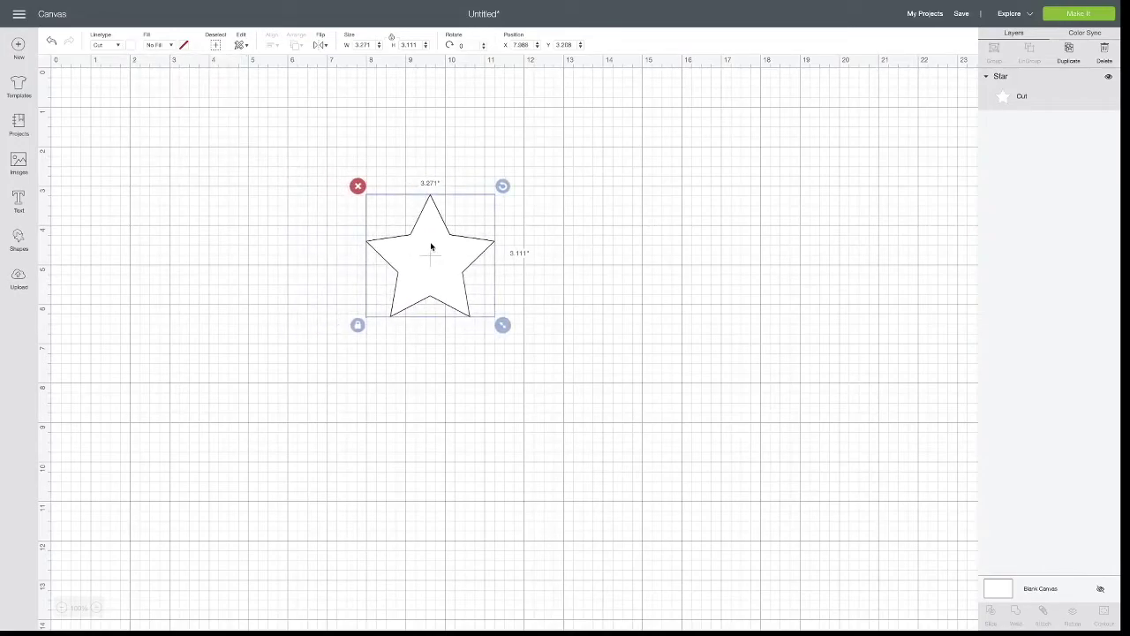
left_click_drag(431, 245, 353, 206)
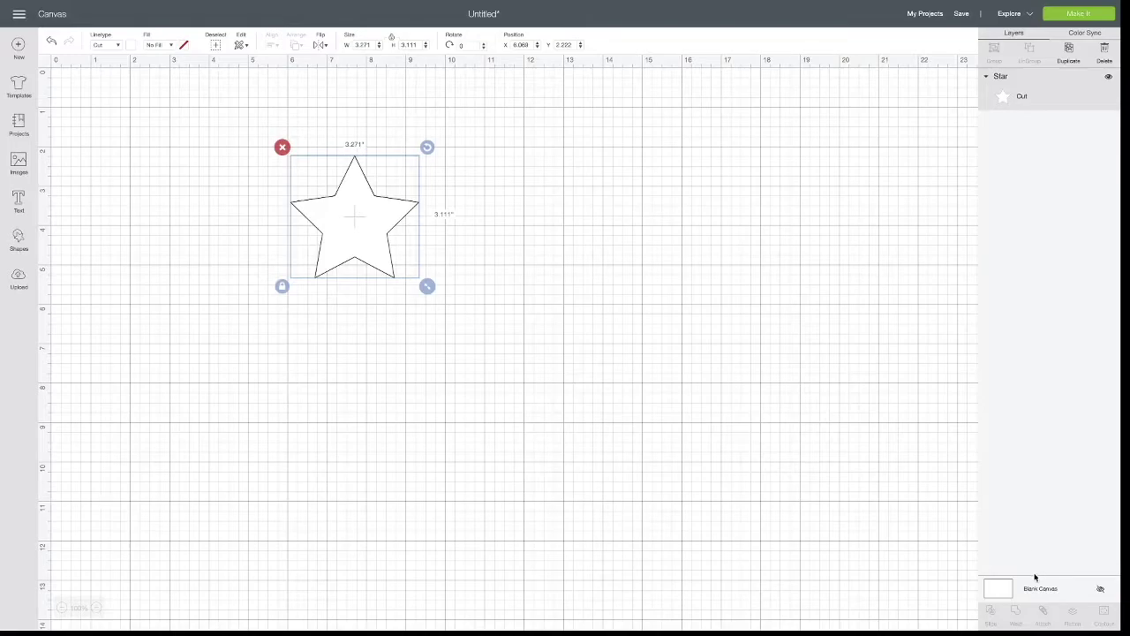
- Try several pastel and gray background colors on the blank canvas, finishing with light gray
left_click(1005, 588)
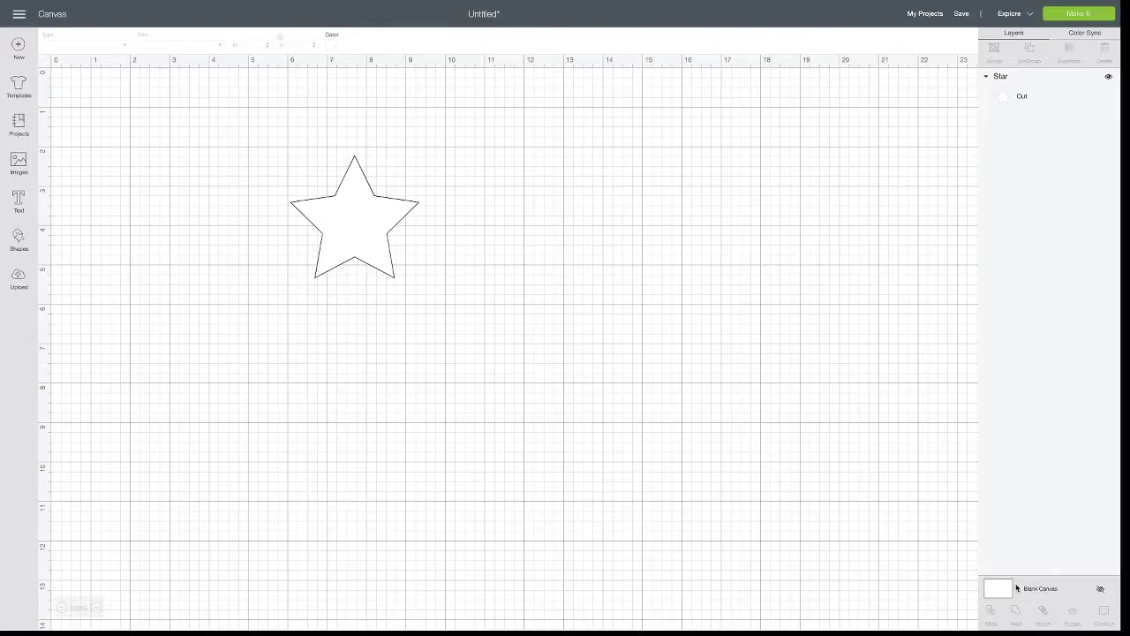
left_click(336, 48)
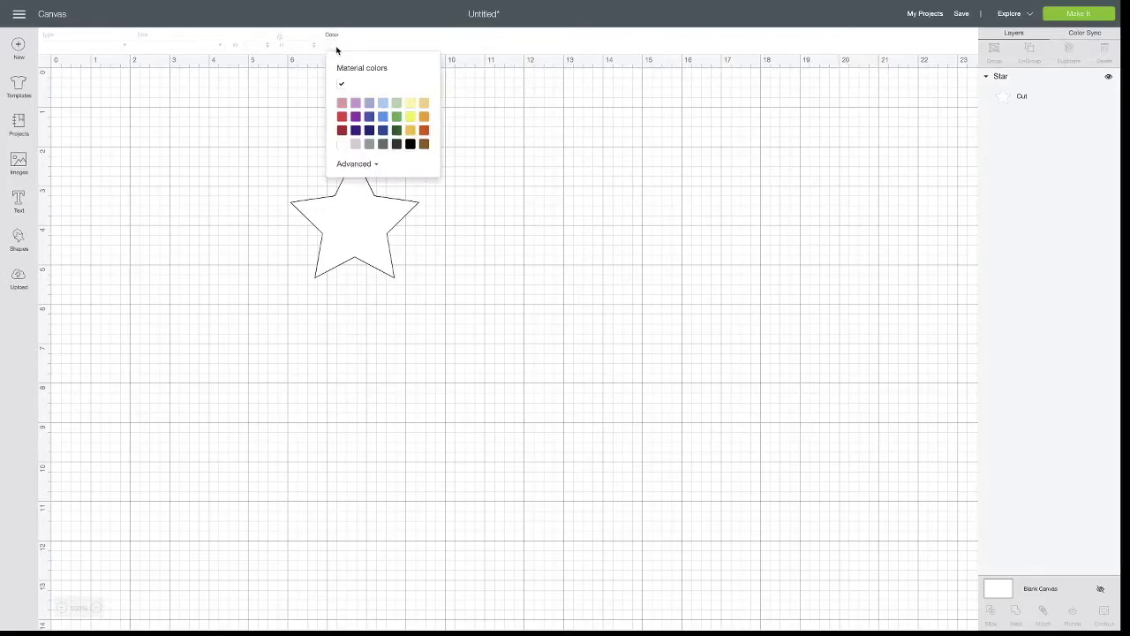
left_click(342, 104)
left_click(355, 103)
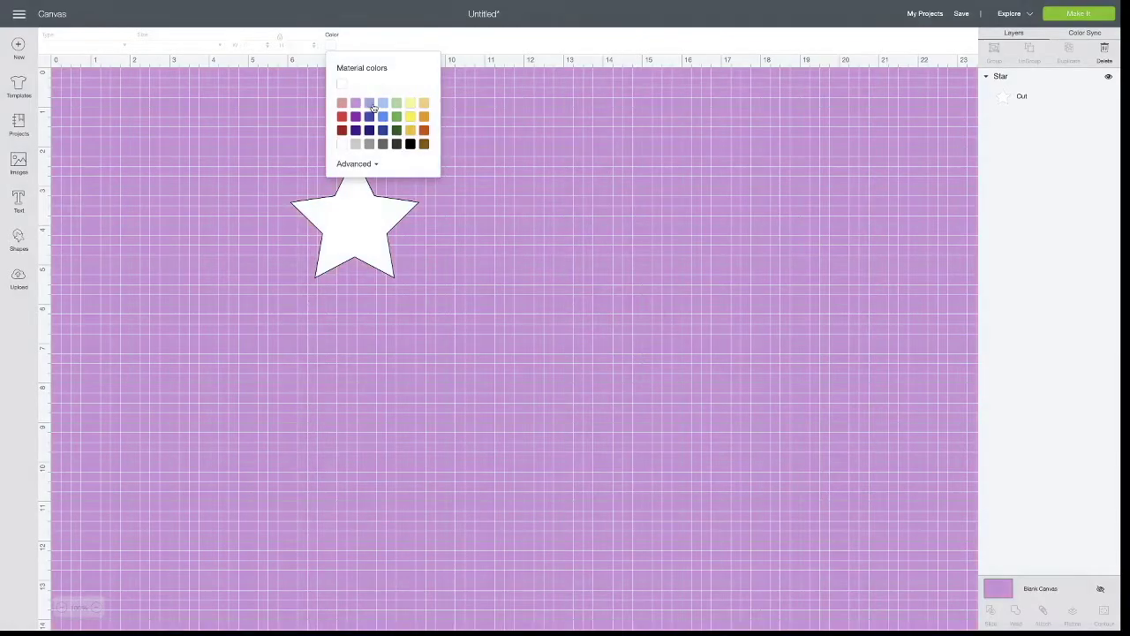
left_click(356, 144)
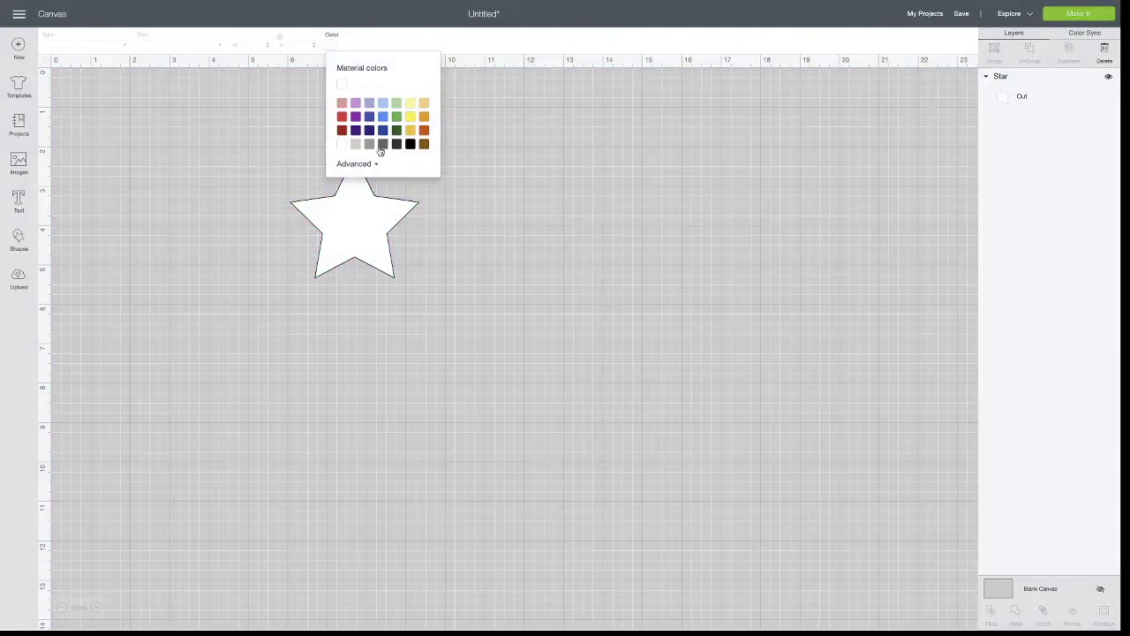
left_click(369, 144)
left_click(382, 144)
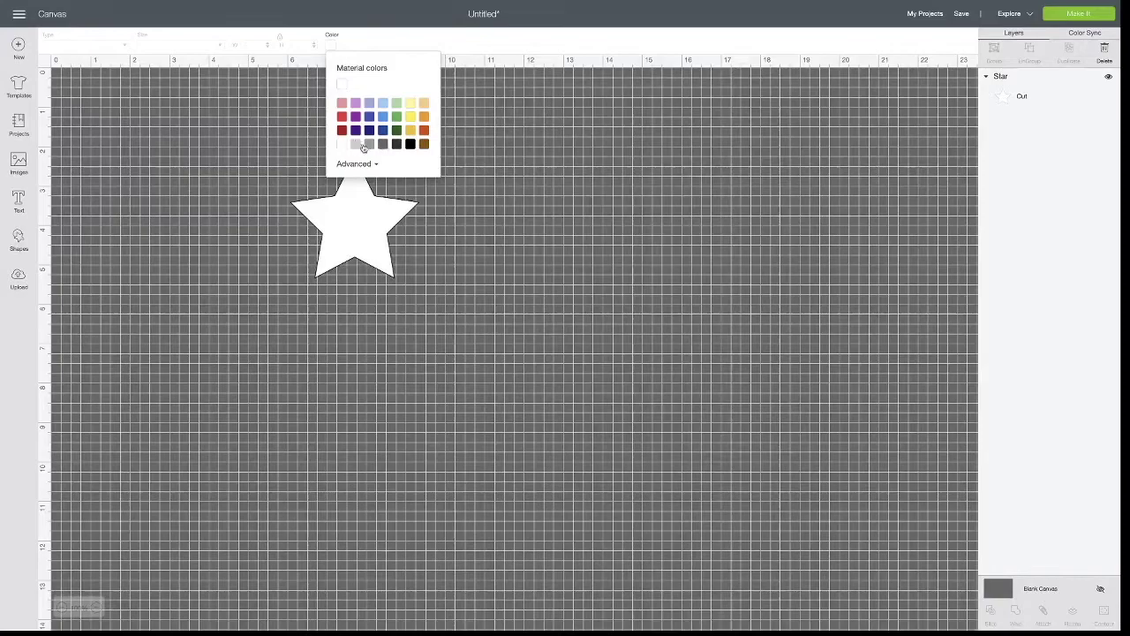
left_click(355, 144)
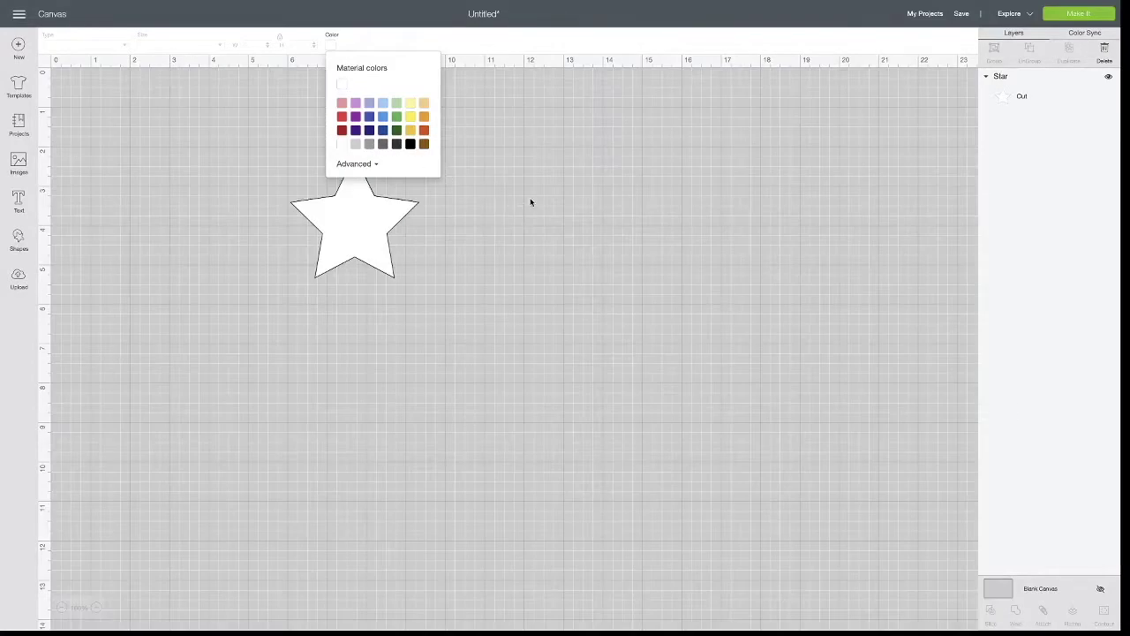
left_click(369, 145)
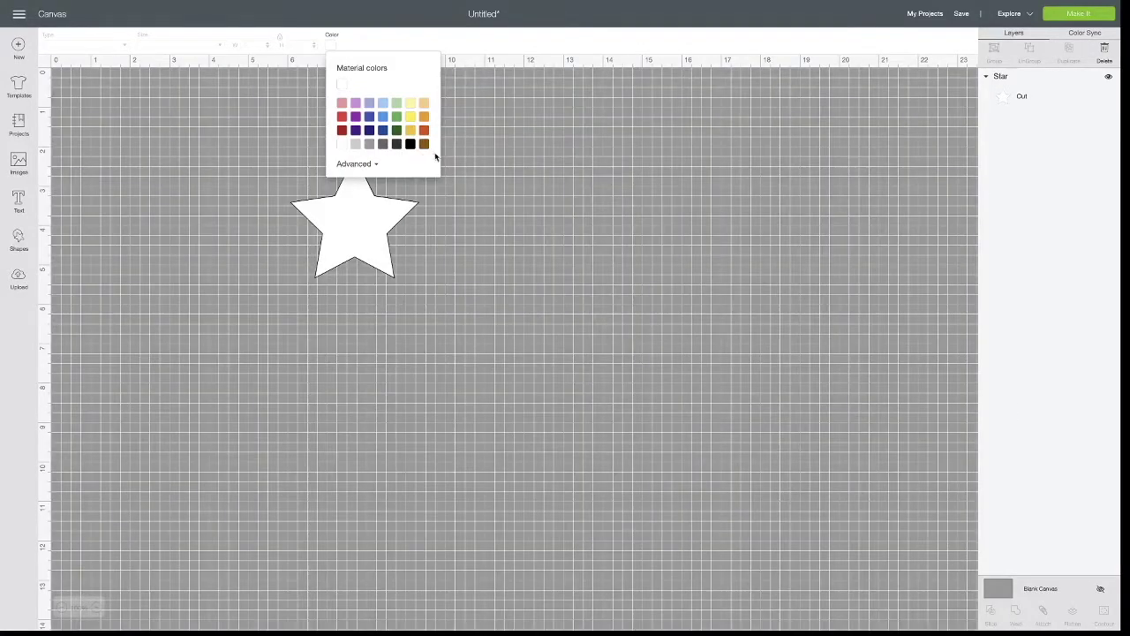
left_click(356, 143)
- Turn off the canvas grid and move the star to about X 6.6, Y 2.9 inches
left_click_drag(380, 219, 440, 210)
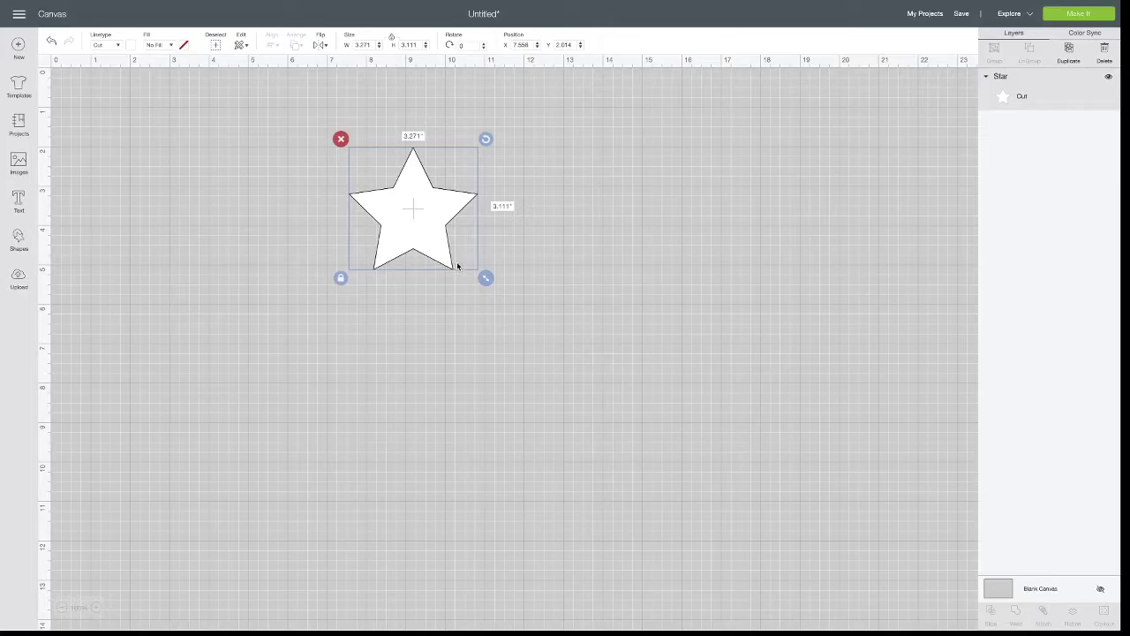
left_click(42, 63)
left_click(43, 64)
left_click_drag(412, 230, 374, 245)
left_click(628, 303)
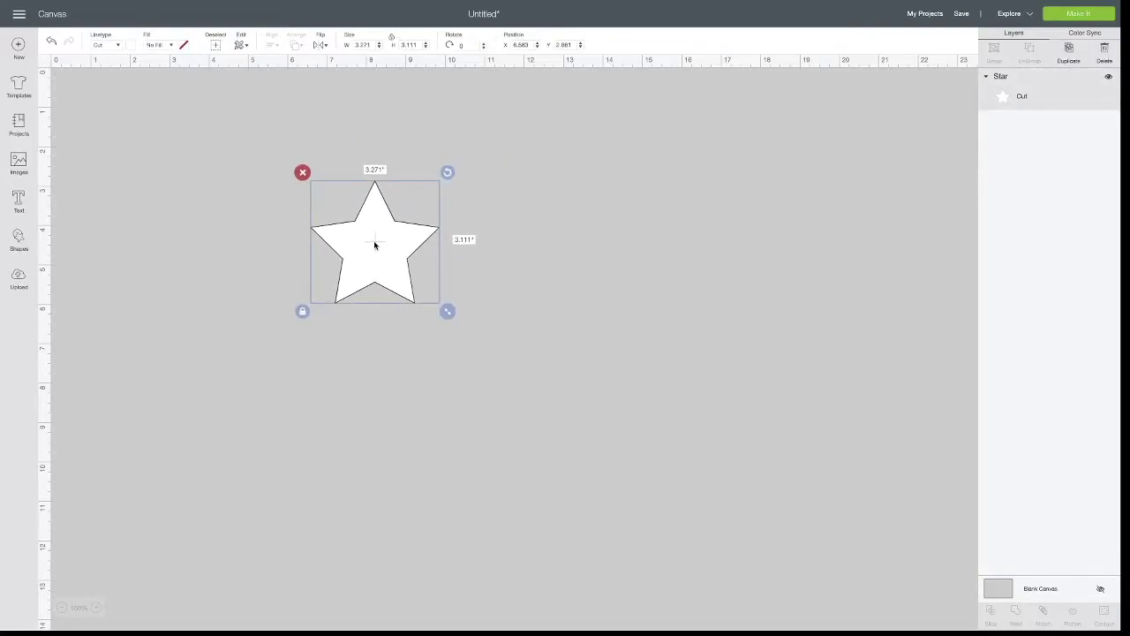
- Move the star to about X 7.97, Y 2.76 inches and leave it deselected
left_click_drag(380, 240, 451, 251)
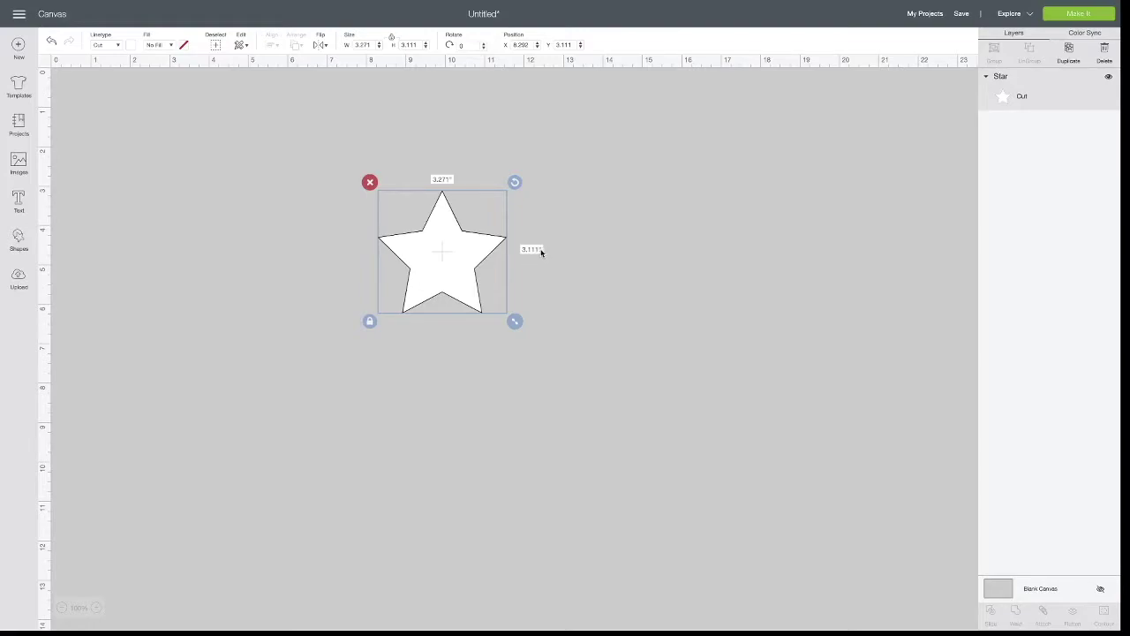
left_click(662, 279)
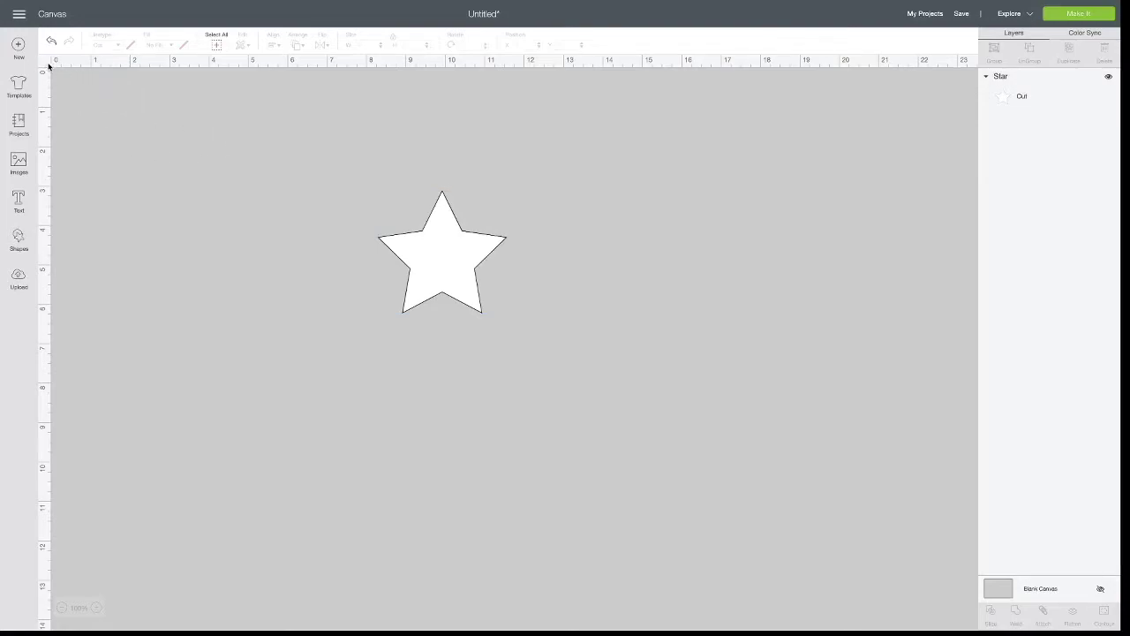
mouse_move(437, 256)
left_mouse_down()
mouse_move(437, 223)
mouse_move(425, 241)
left_mouse_up()
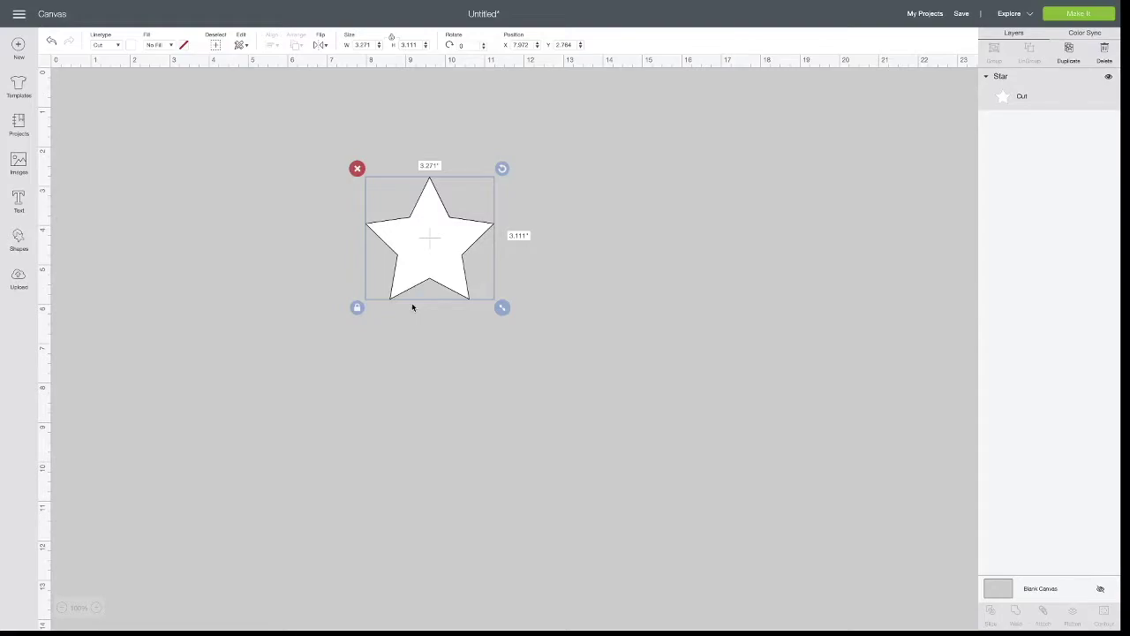
left_click(795, 283)
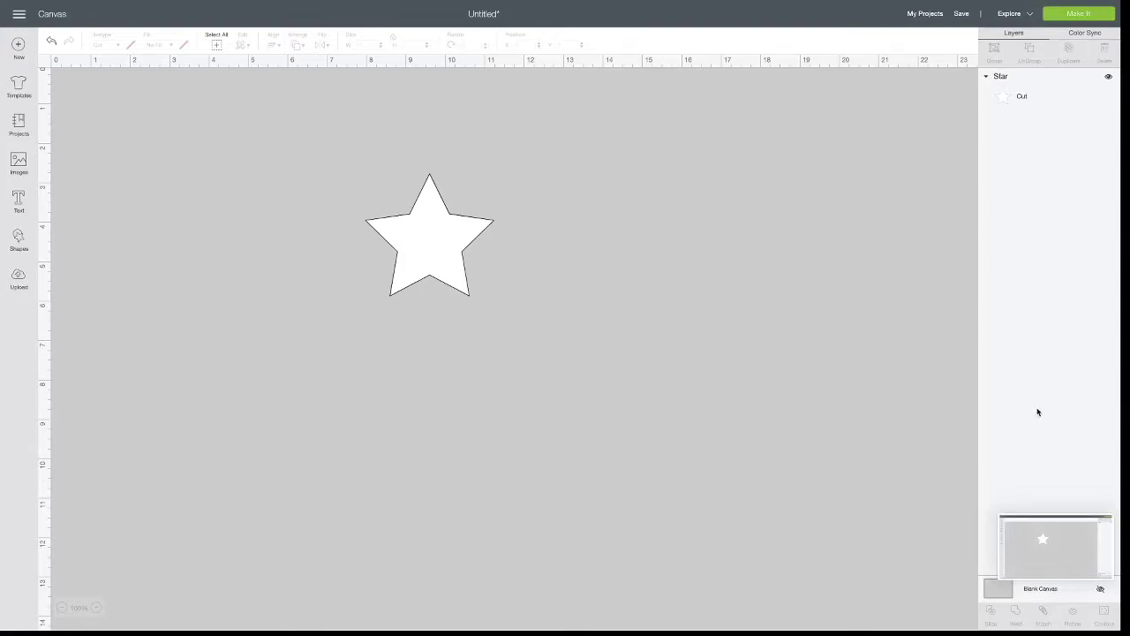
- Open the canvas screenshot for markup, crop it to a rectangle closely surrounding the star, and finish editing
left_click(1061, 551)
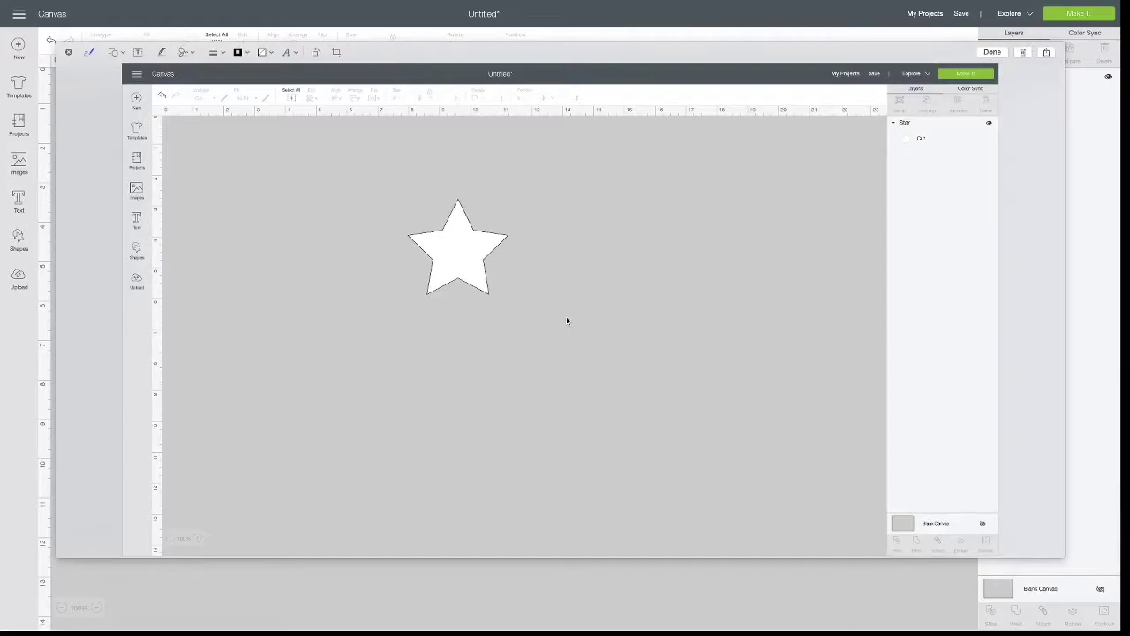
left_click(336, 52)
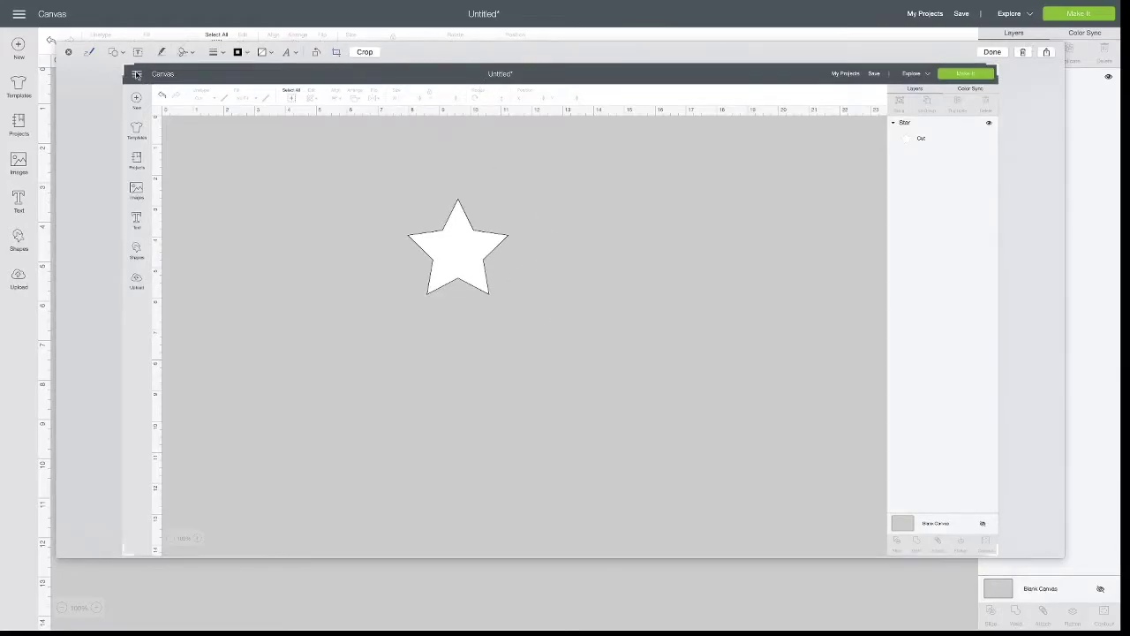
left_click_drag(125, 64, 368, 182)
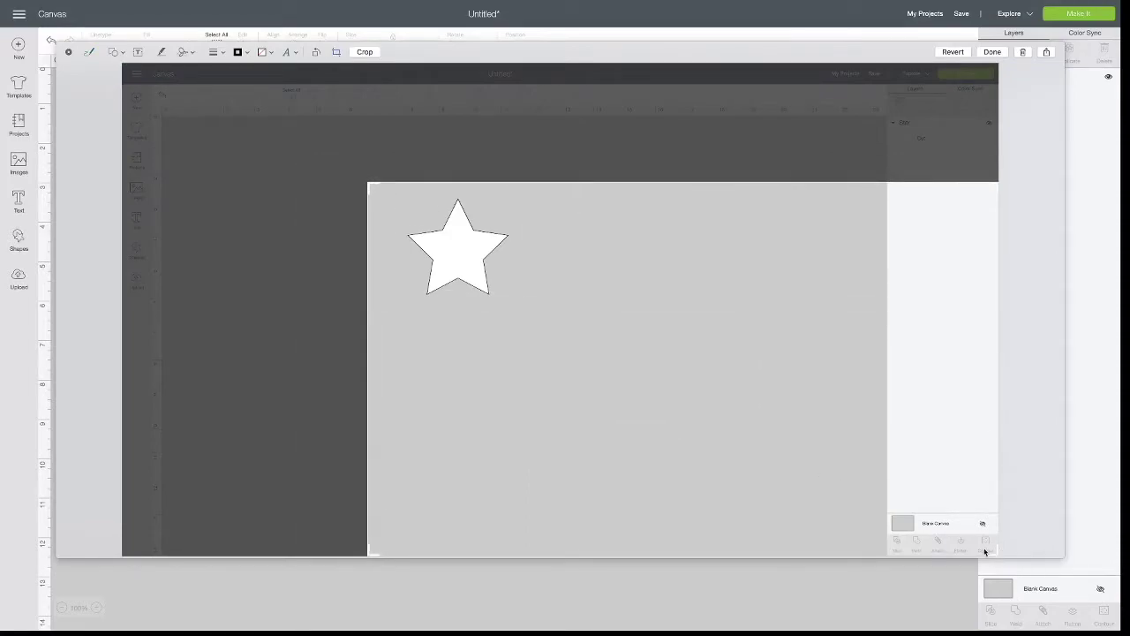
left_click_drag(999, 557, 559, 320)
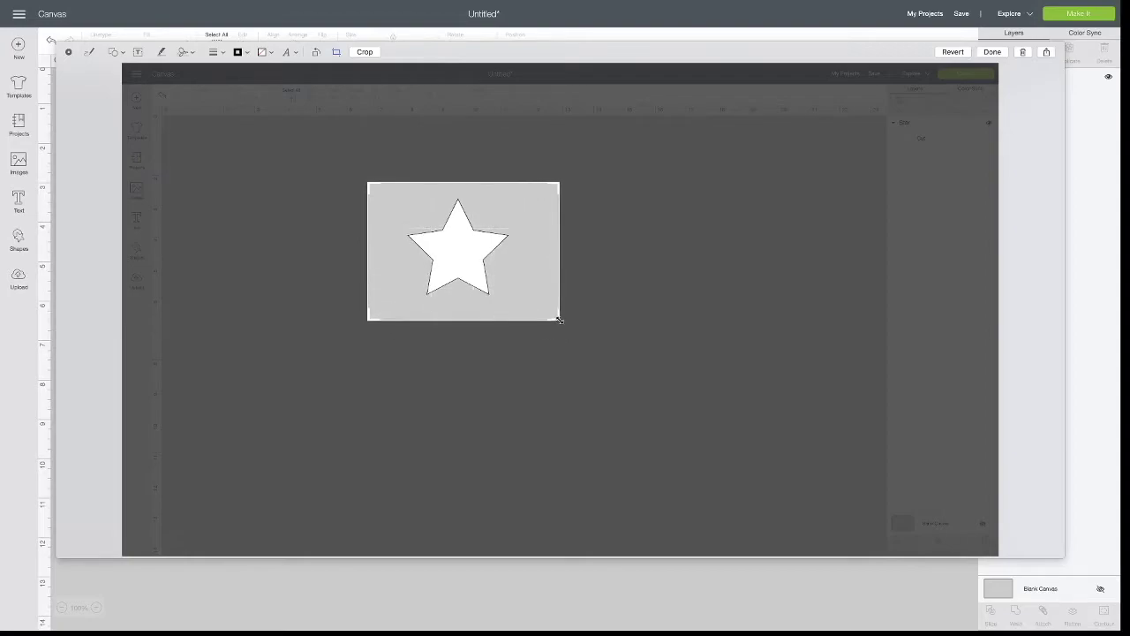
left_click(991, 51)
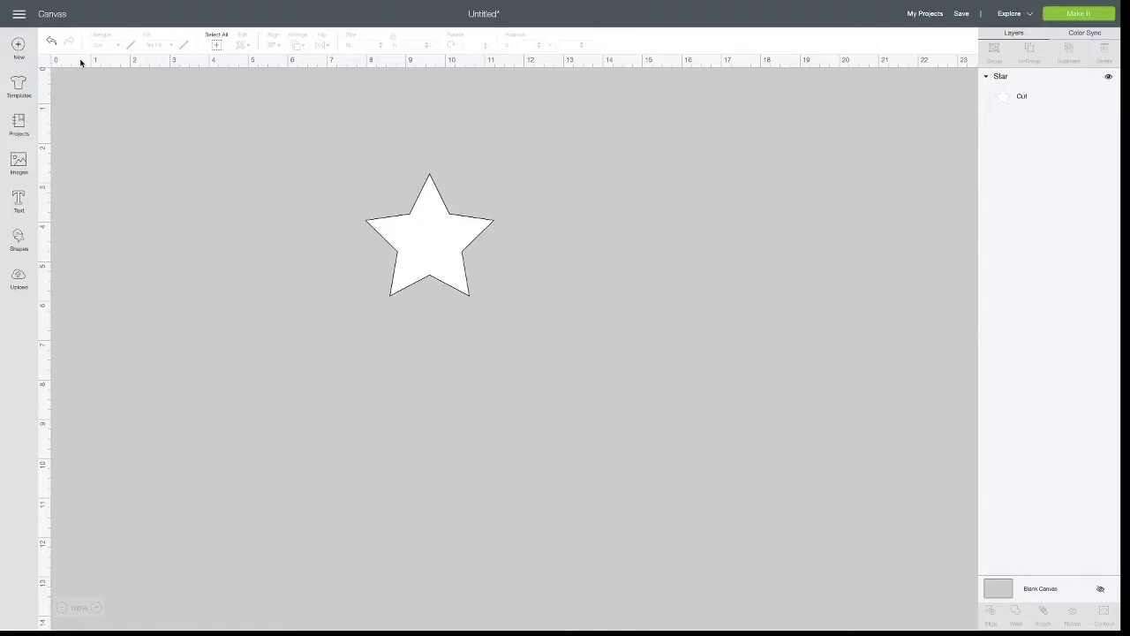
- Set the language to Spanish | Español in the Design Space settings
left_click(19, 17)
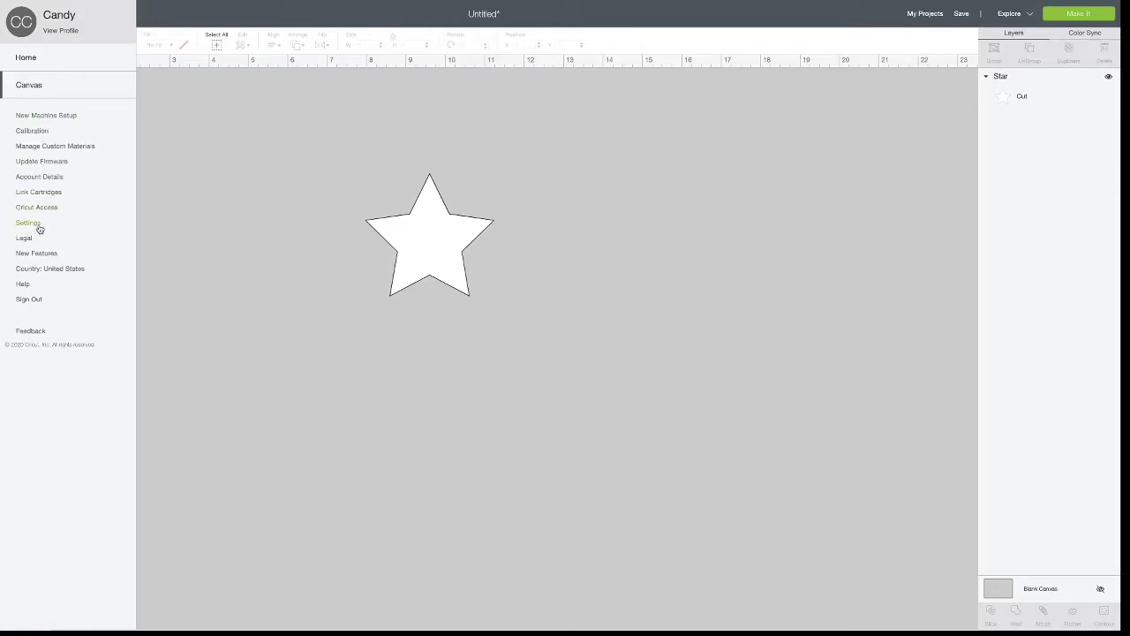
left_click(38, 226)
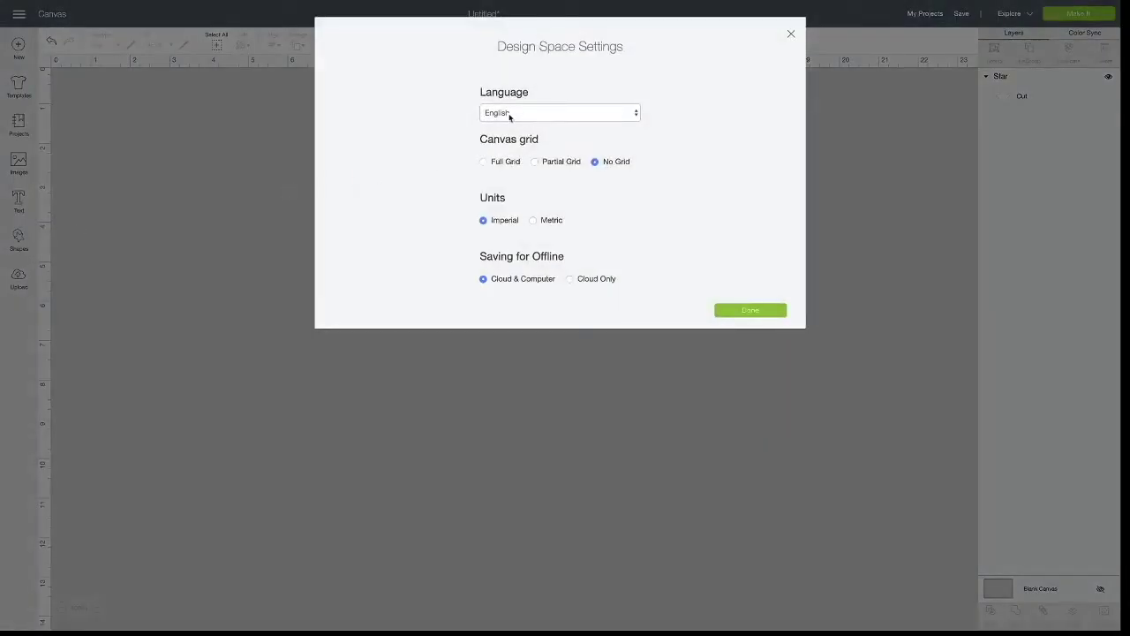
left_click(568, 115)
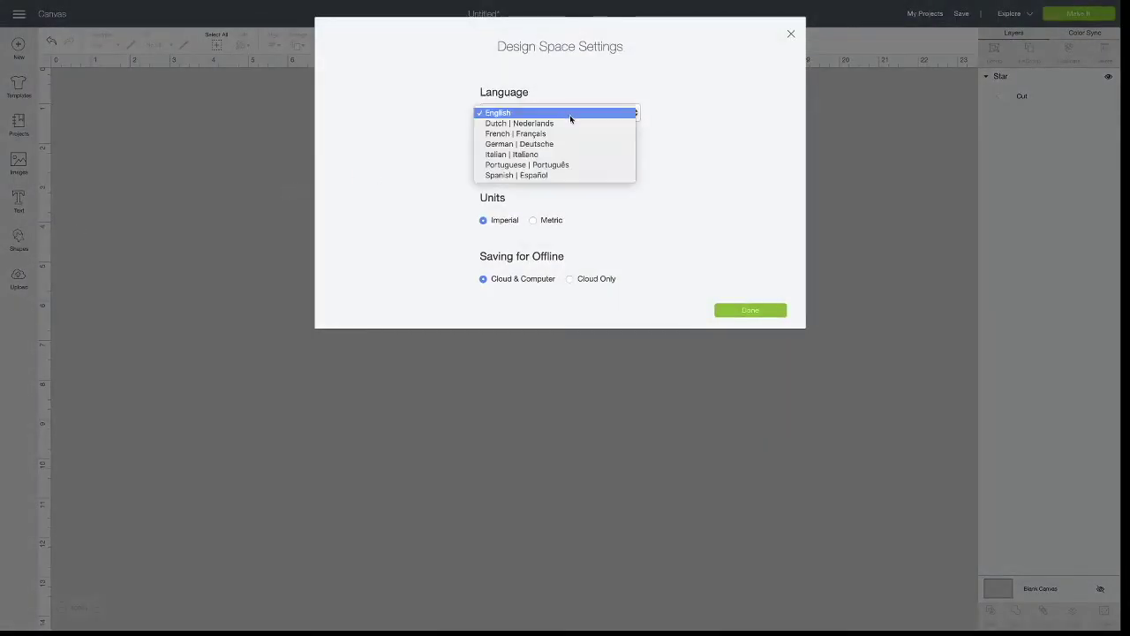
left_click(552, 181)
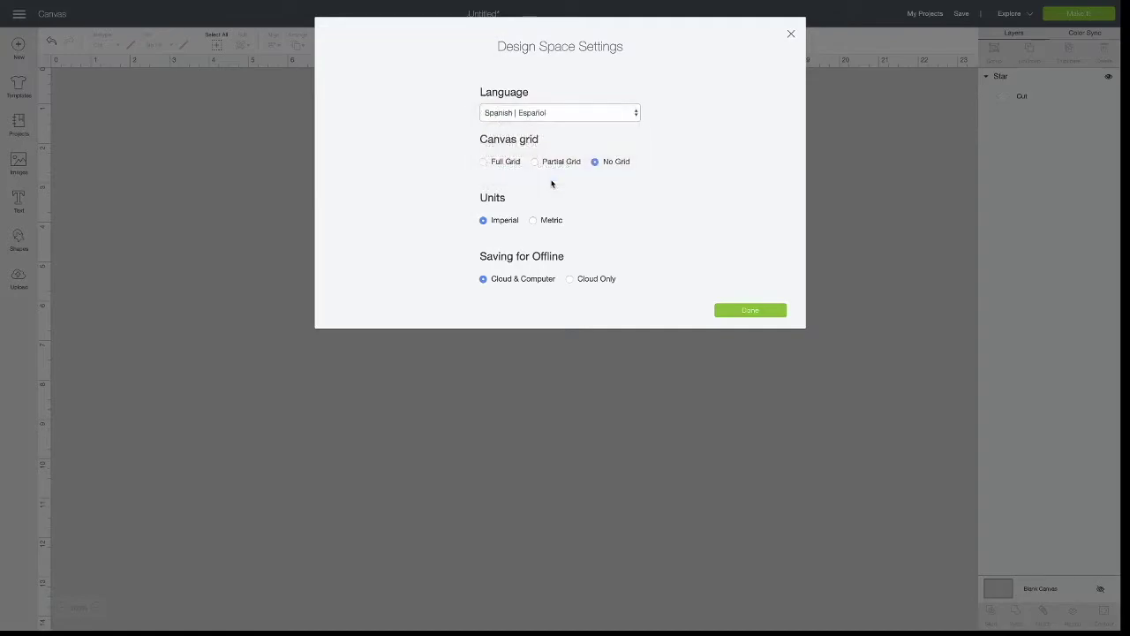
- Try the canvas grid options, ending on No Grid, set the units to Metric, and apply the settings
left_click(484, 162)
left_click(535, 163)
left_click(595, 162)
left_click(534, 221)
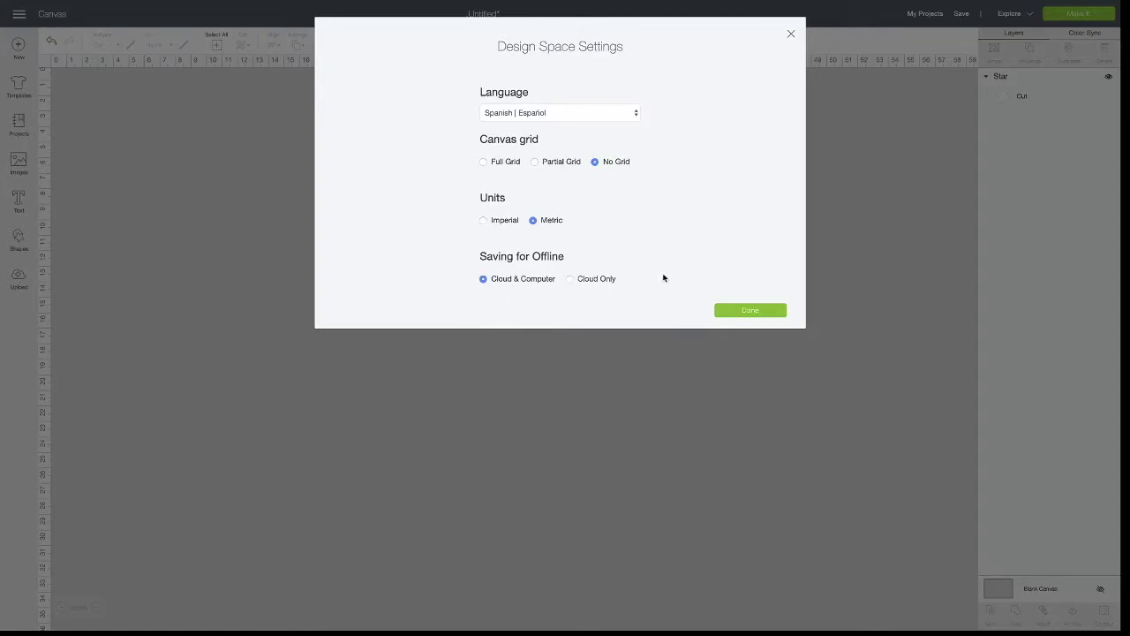
left_click(749, 312)
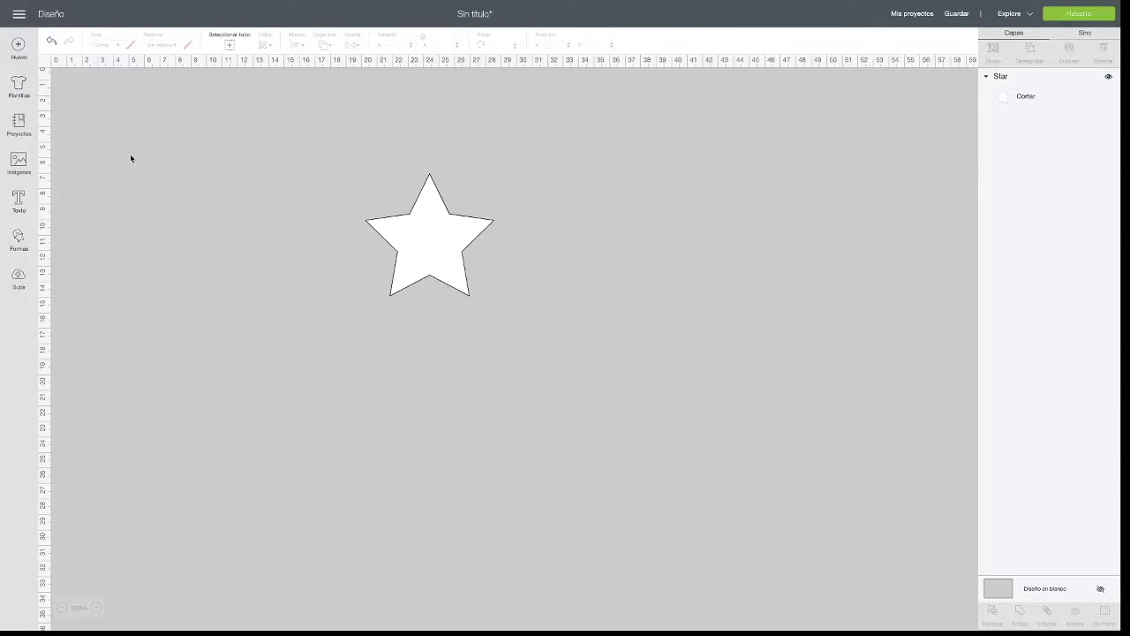
- Set the language to English, the canvas grid to full and the units to Imperial in the Design Space settings, and apply them
left_click(19, 16)
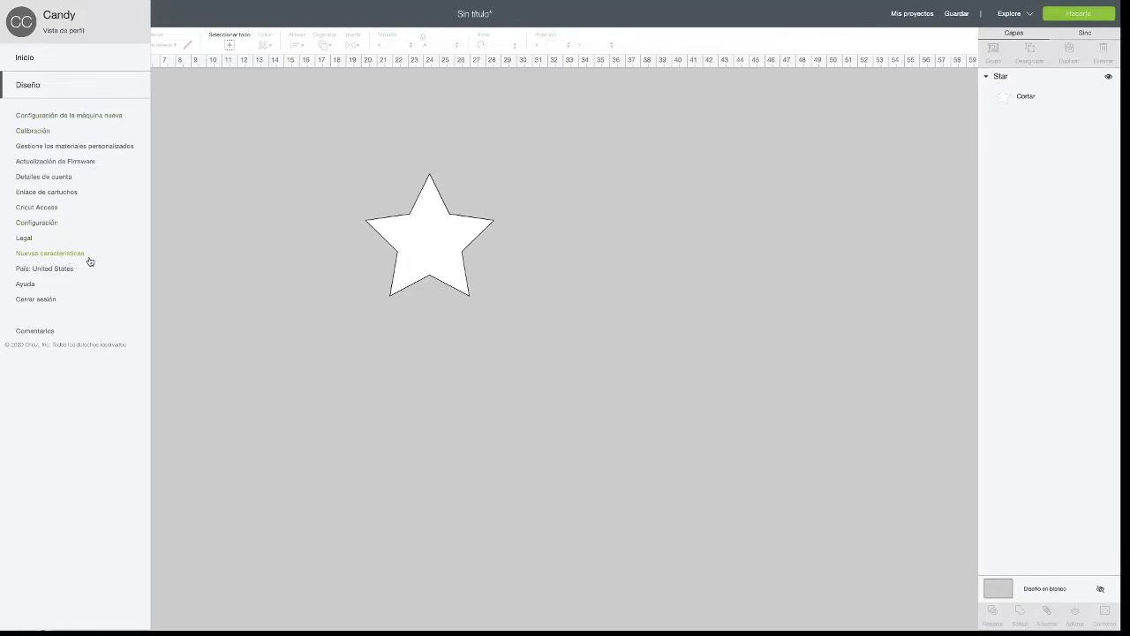
left_click(55, 224)
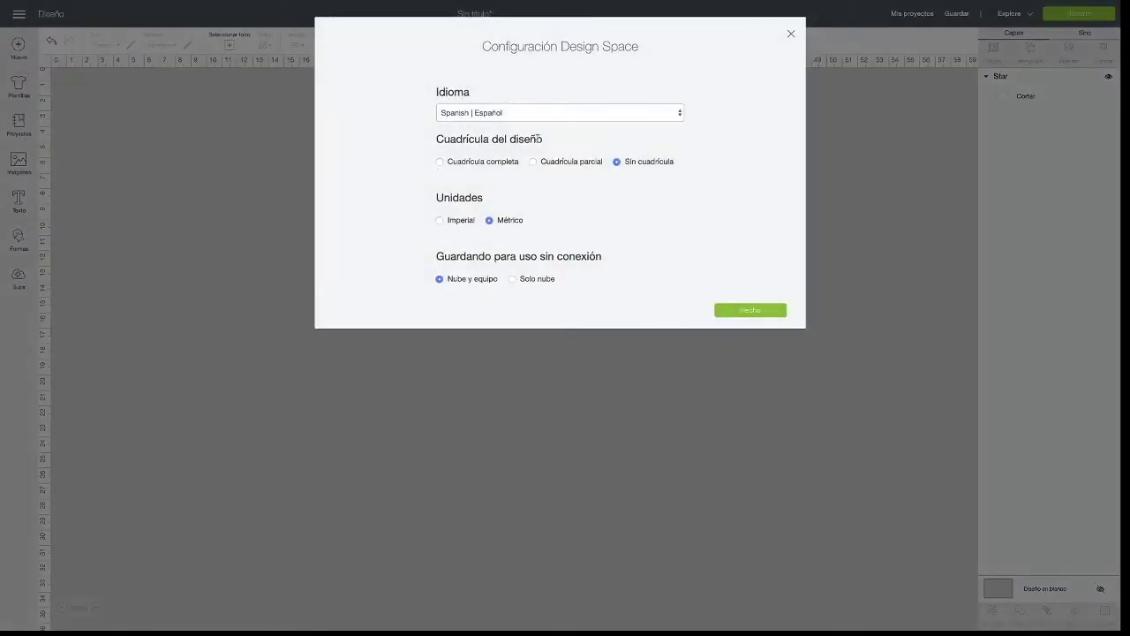
left_click(527, 112)
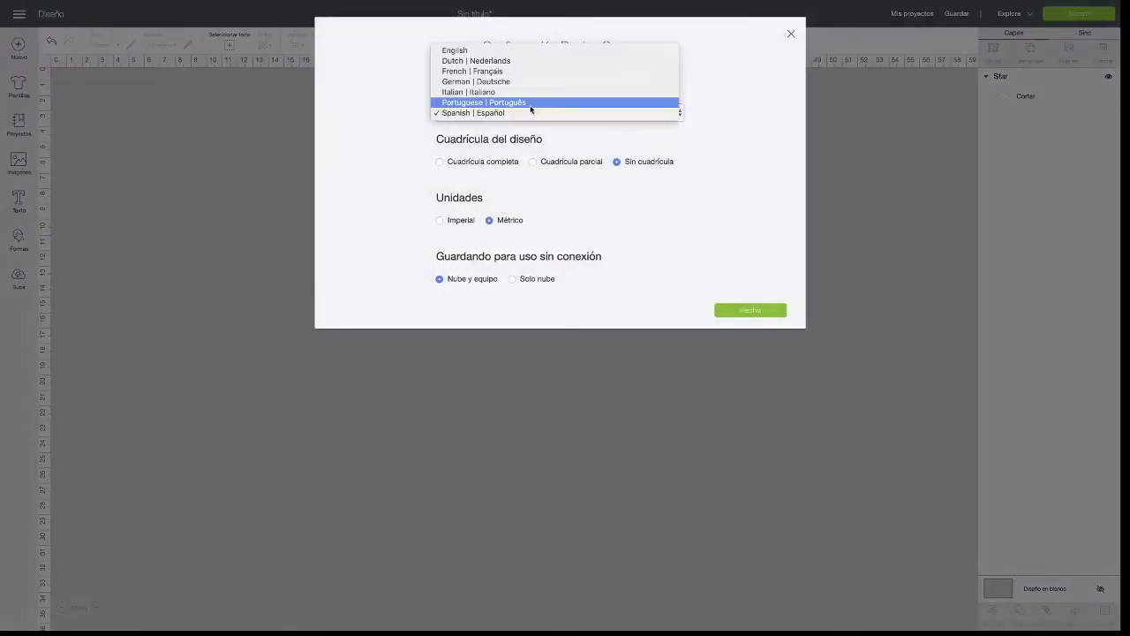
left_click(516, 49)
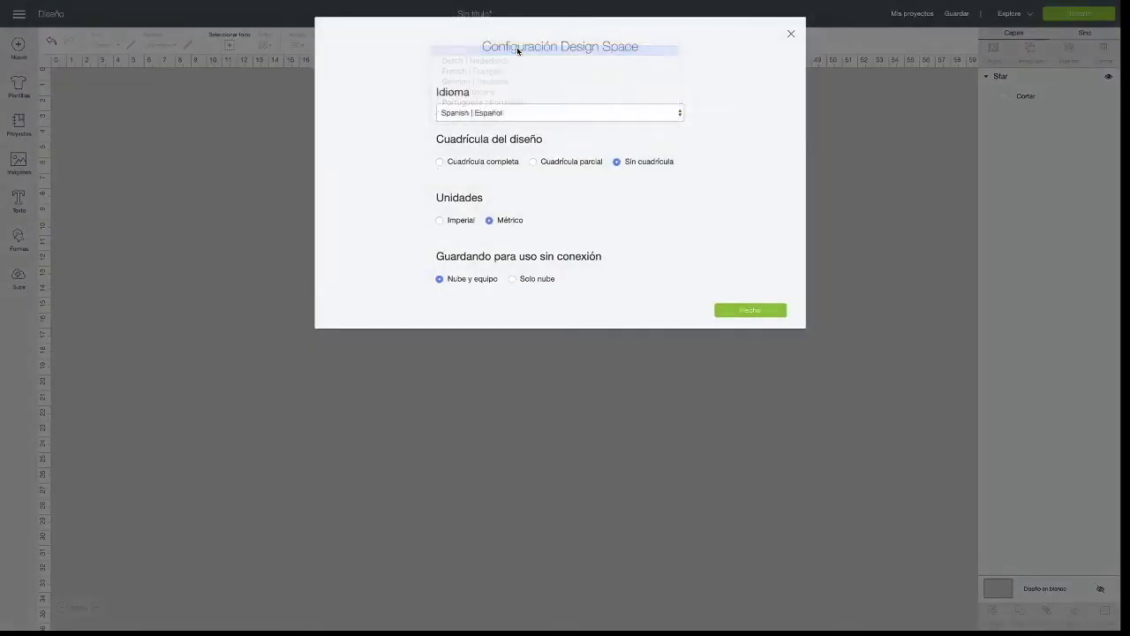
left_click(441, 165)
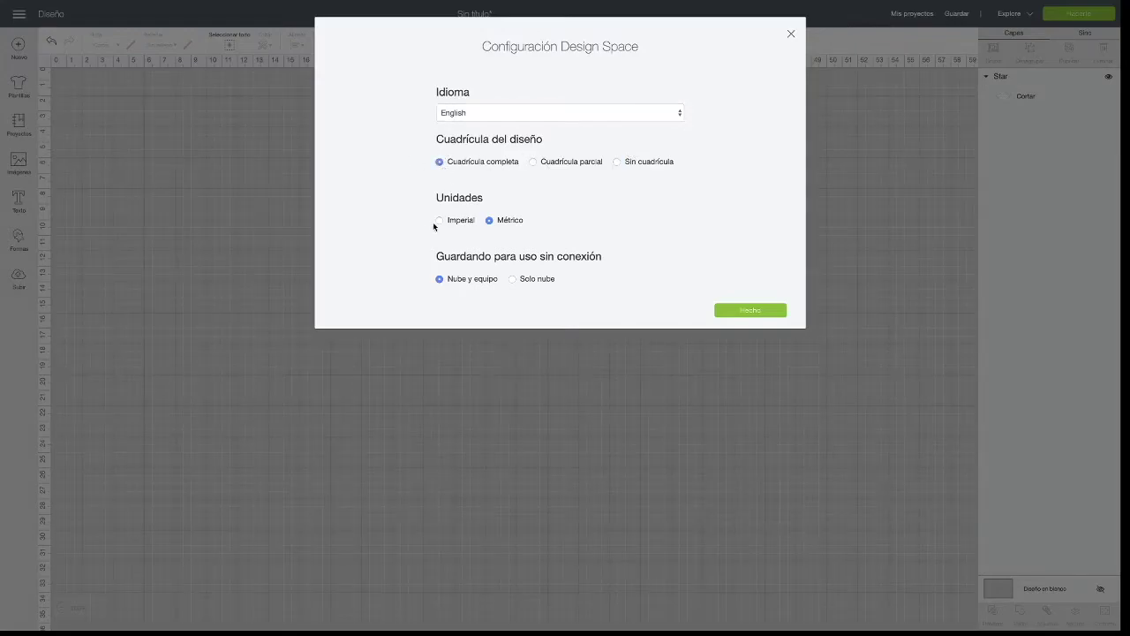
left_click(438, 221)
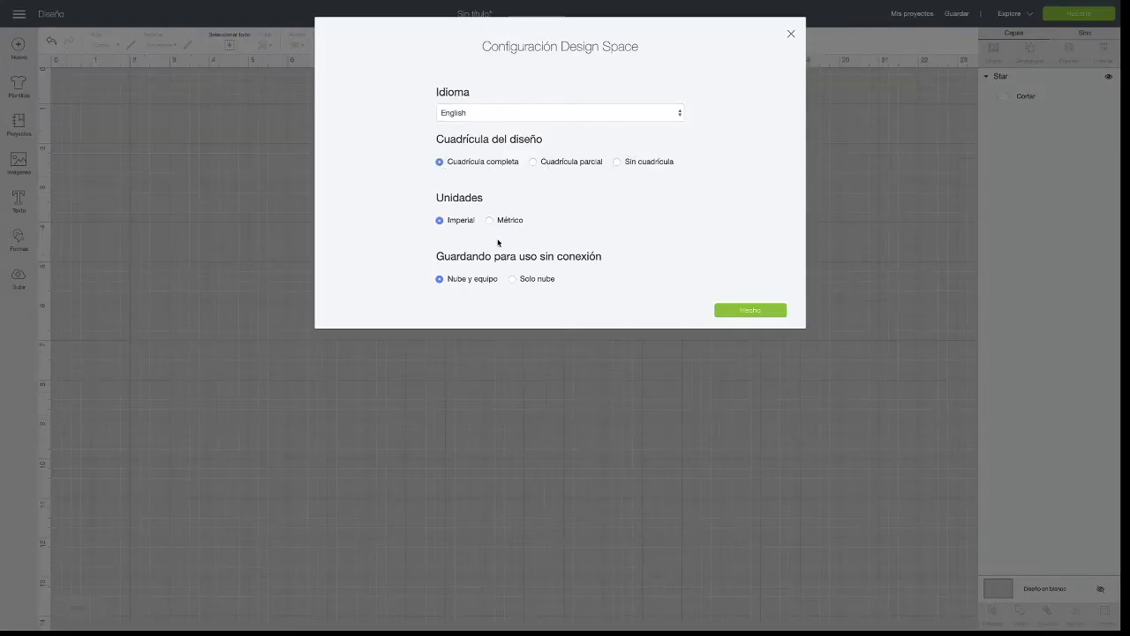
left_click(753, 315)
- Resize the star to about 4.74 by 4.51 inches and move it to about X 5.17, Y 2.26 inches
left_click(398, 258)
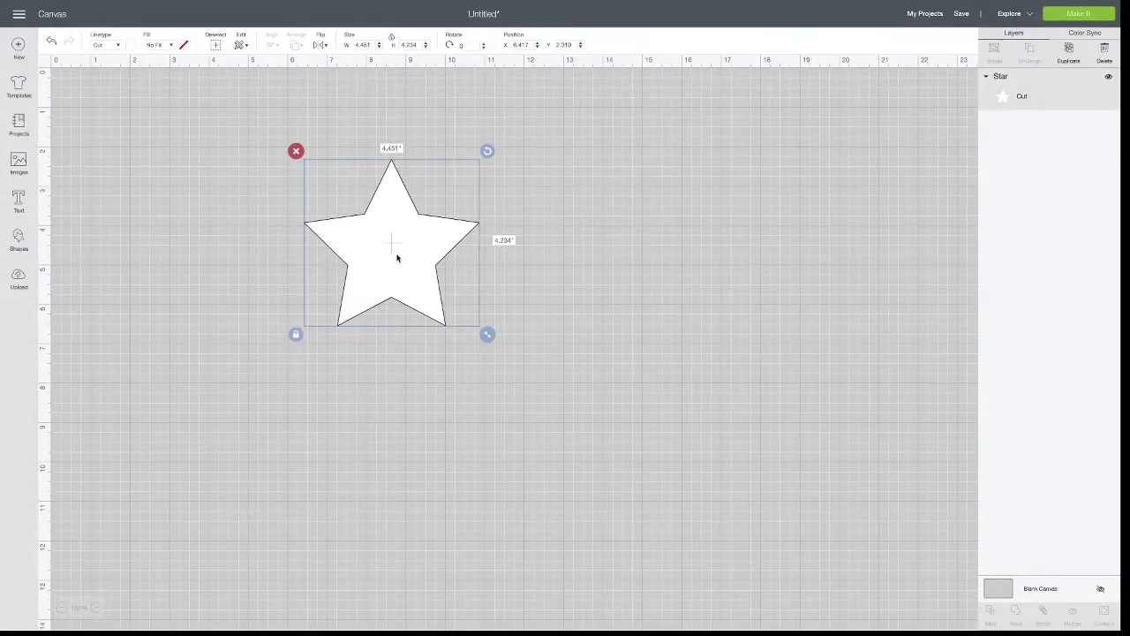
scroll(459, 301, "right", 1)
mouse_move(484, 336)
left_mouse_down()
mouse_move(441, 303)
mouse_move(509, 356)
mouse_move(585, 351)
mouse_move(467, 315)
mouse_move(497, 318)
left_mouse_up()
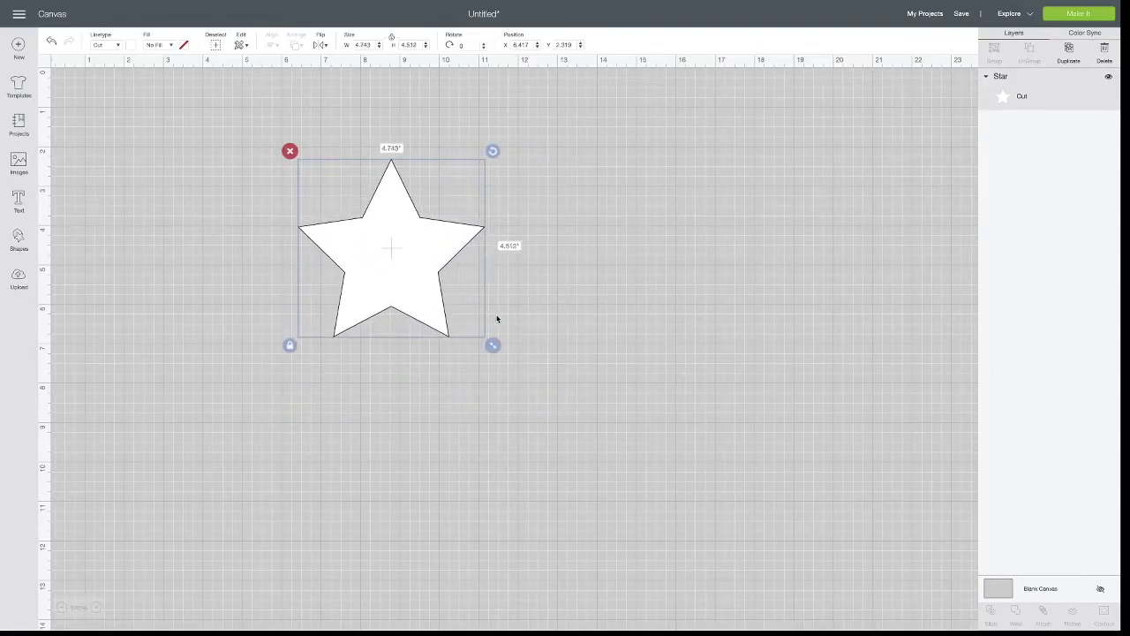
left_click_drag(397, 260, 432, 264)
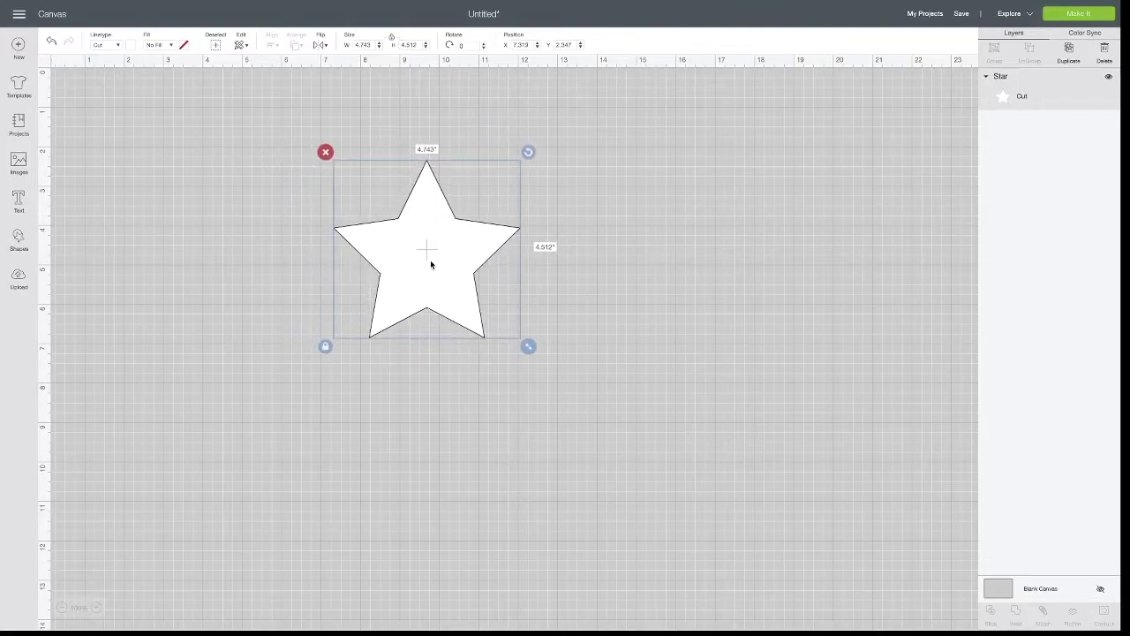
left_click_drag(394, 280, 305, 275)
- Insert a heart shape about 4.88 by 4.62 inches, overlapping the star's right side at about X 8.96, Y 2.61 inches
left_click(19, 238)
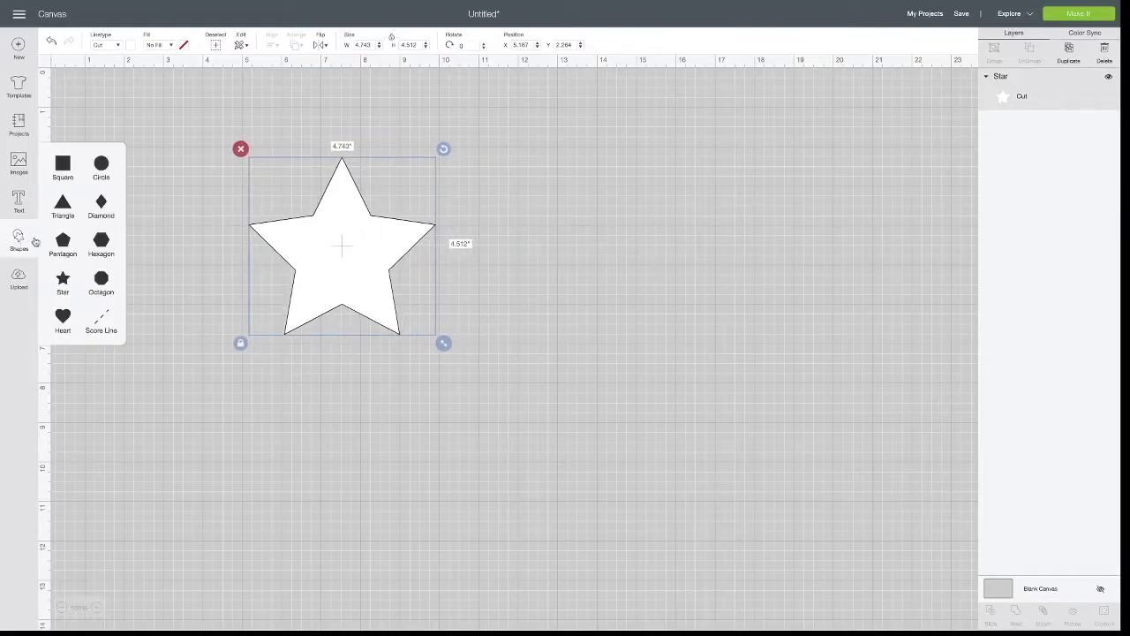
left_click(67, 321)
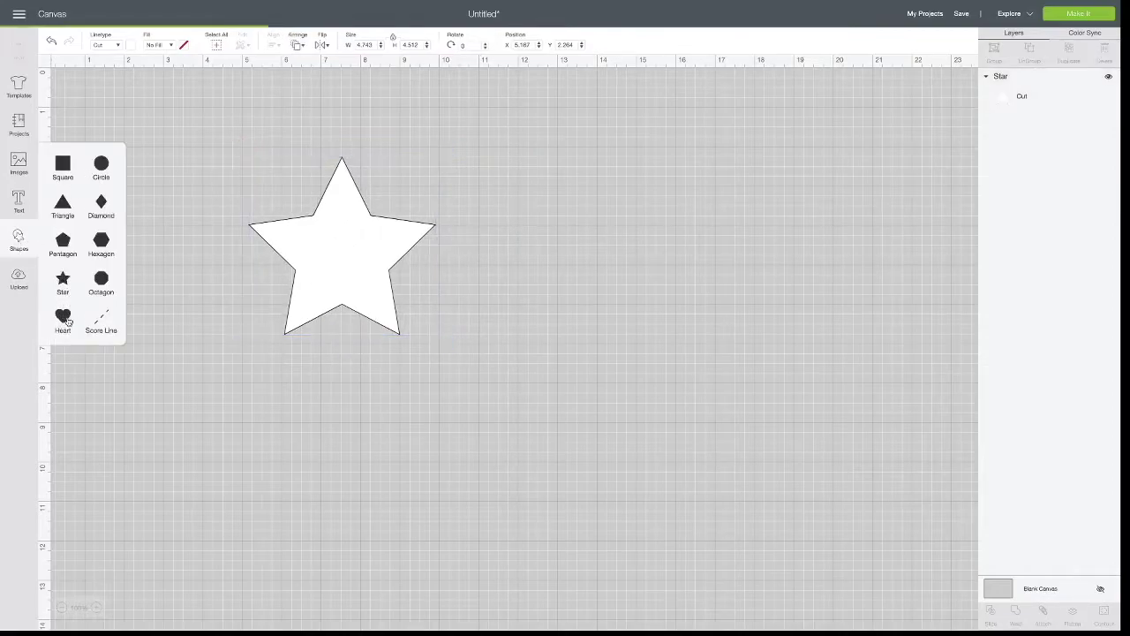
left_click_drag(171, 185, 497, 266)
left_click_drag(575, 347, 510, 297)
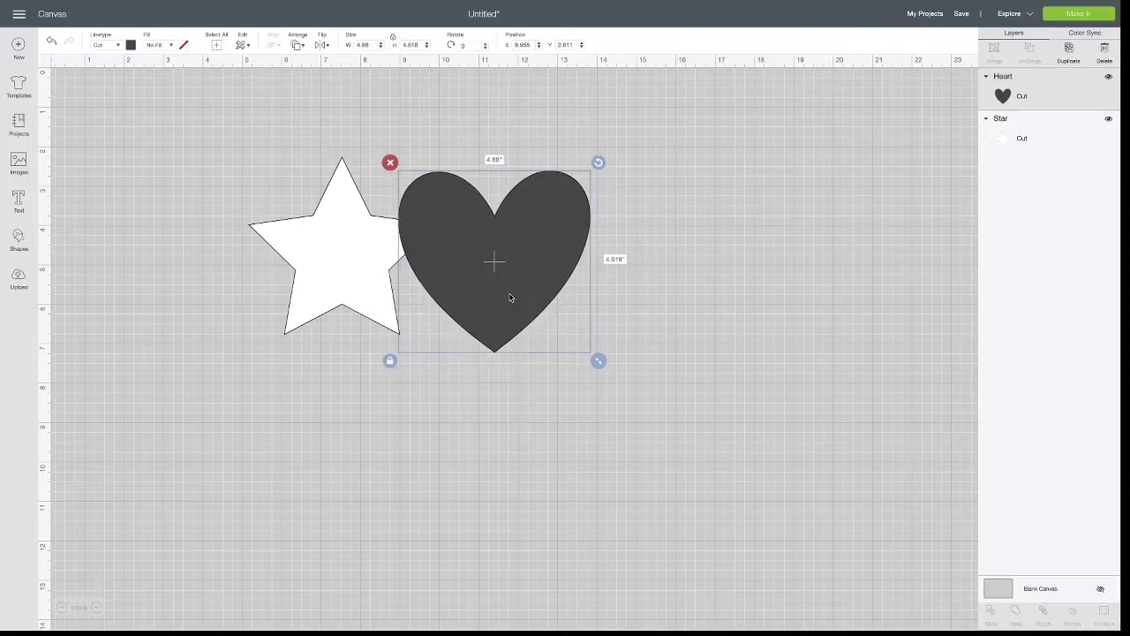
- Insert a hexagon about 5.04 by 4.36 inches, overlapping the heart's right side at about X 12.82, Y 2.31 inches
left_click(19, 238)
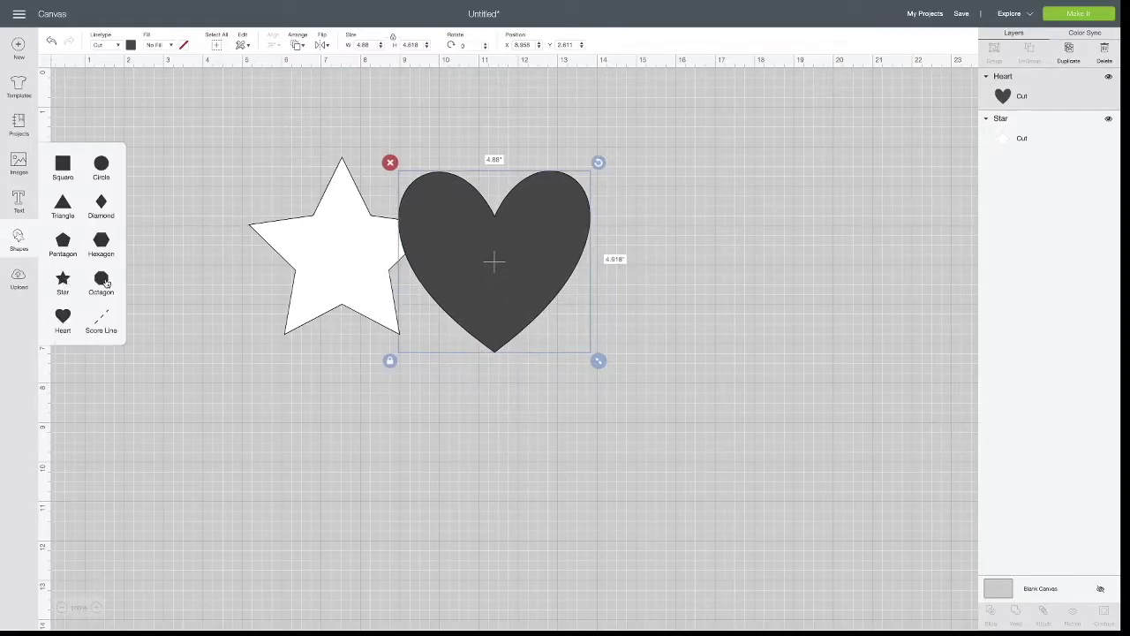
left_click(111, 244)
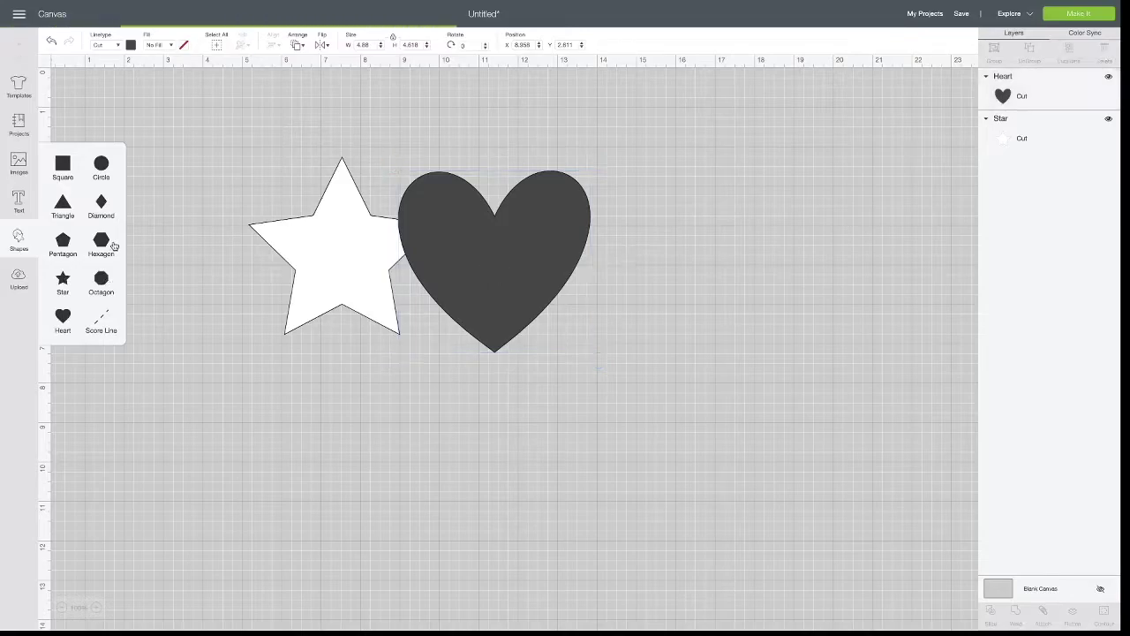
left_click_drag(280, 277, 337, 326)
left_click_drag(234, 228, 653, 241)
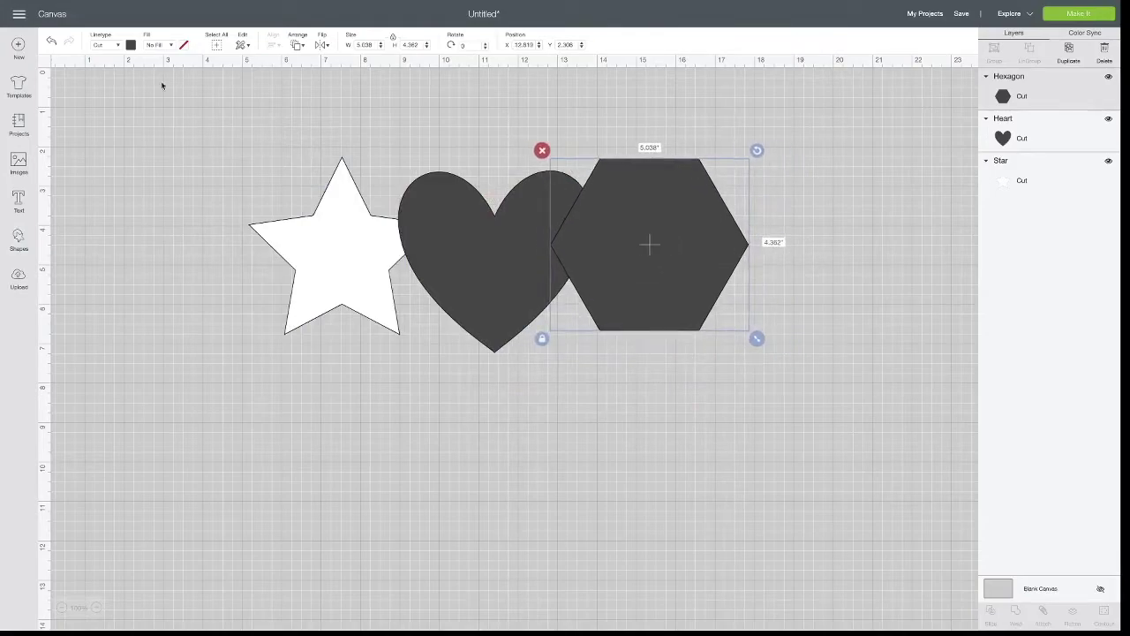
- Recolor the hexagon light periwinkle purple and the heart light pinkish red from the material colors
left_click(128, 45)
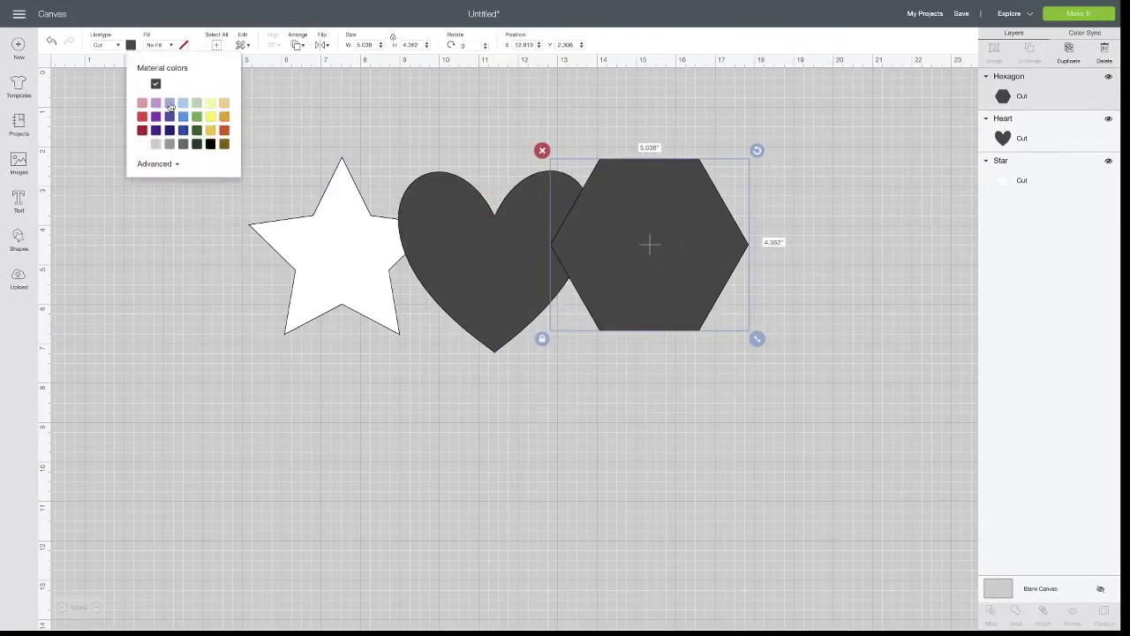
left_click(169, 102)
left_click(433, 239)
left_click(128, 44)
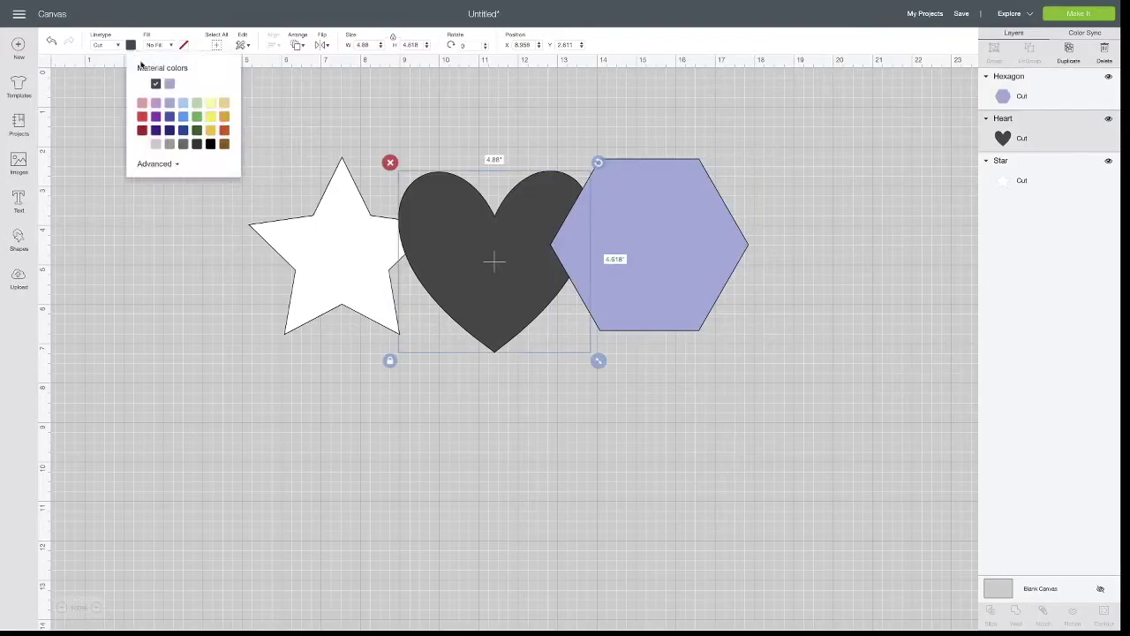
left_click(142, 102)
- Shift the heart slightly toward the star, move the hexagon to about X 12.29, Y 2.79 inches, and hide the canvas grid
left_click_drag(508, 238, 497, 243)
left_click_drag(658, 246, 646, 258)
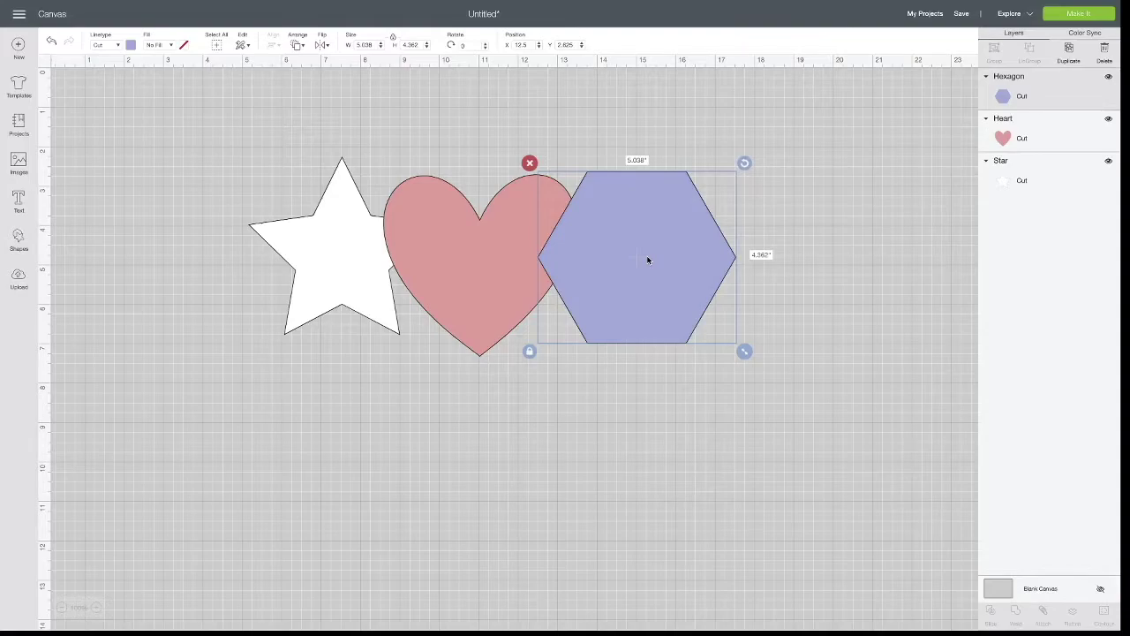
left_click_drag(623, 255, 616, 262)
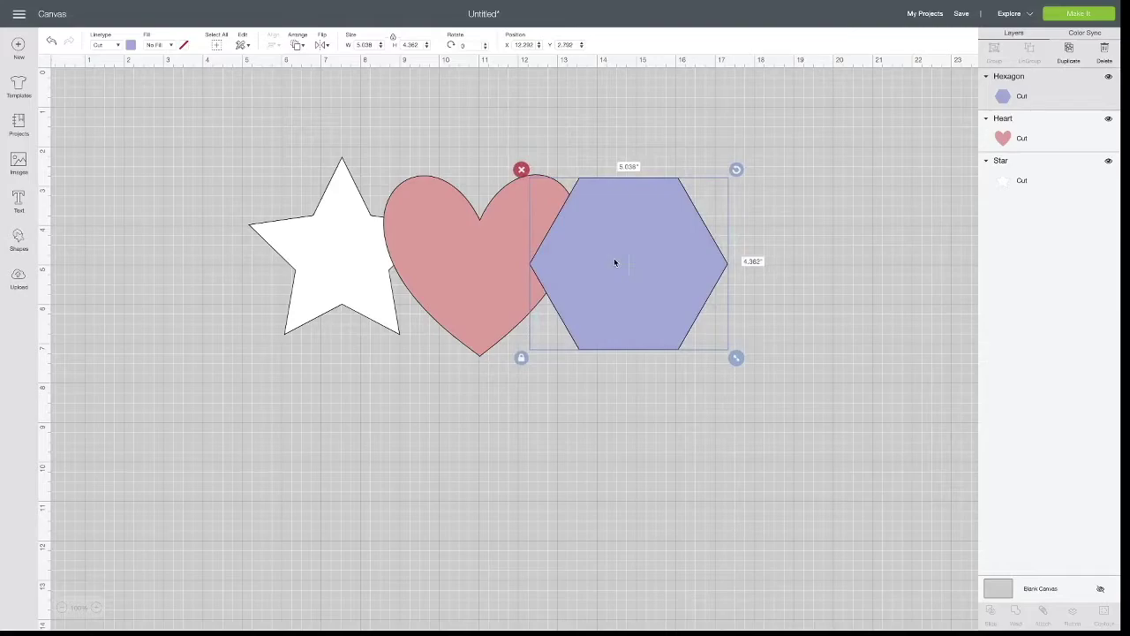
scroll(618, 261, "right", 2)
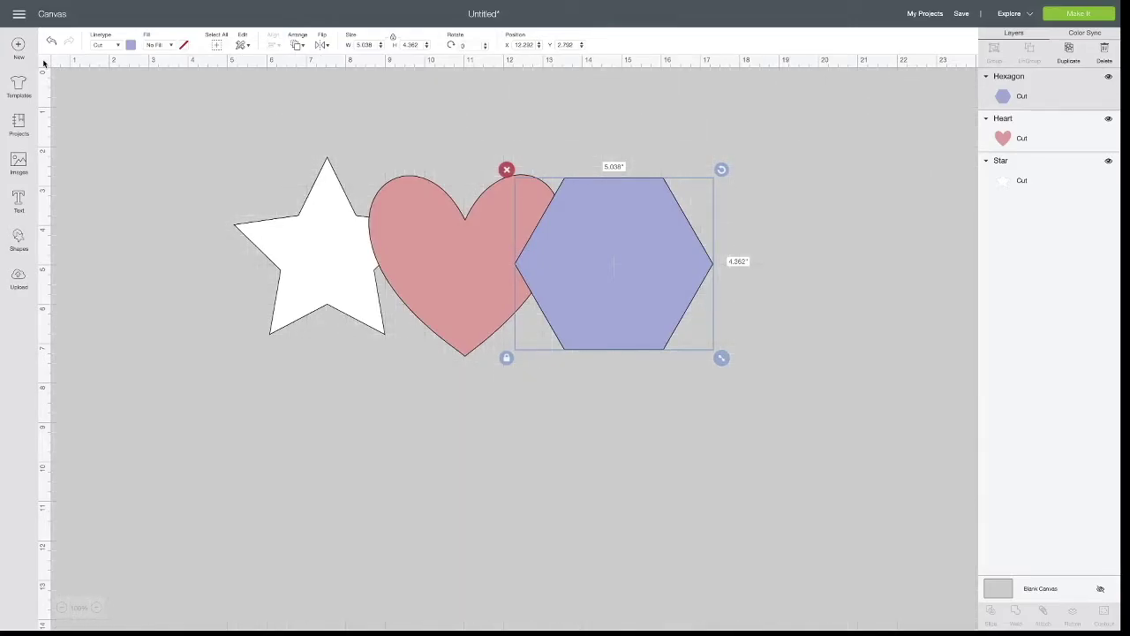
- Move the star to about X 5.60, Y 2.25 inches, partly behind the heart, and leave all shapes deselected
left_click_drag(339, 256, 357, 255)
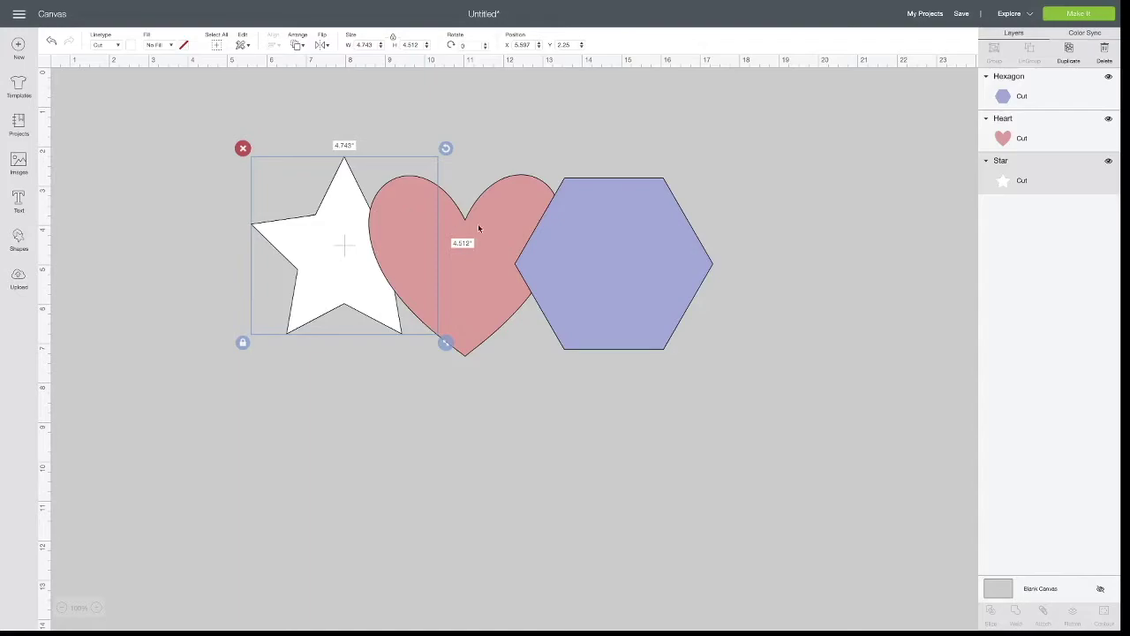
left_click(587, 252)
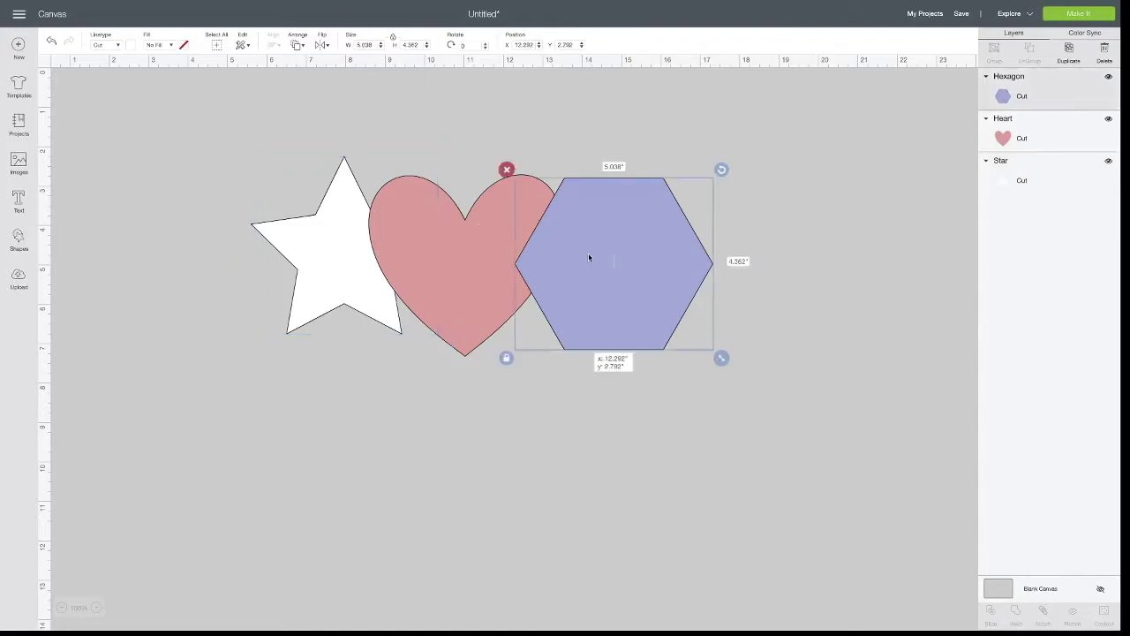
left_click(19, 244)
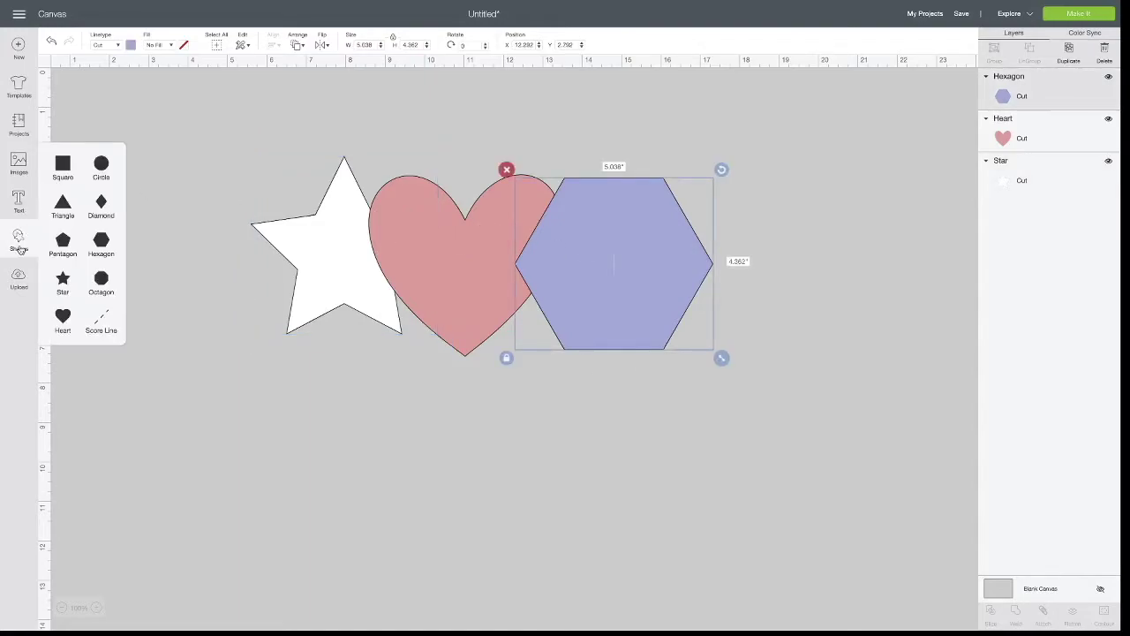
left_click(458, 429)
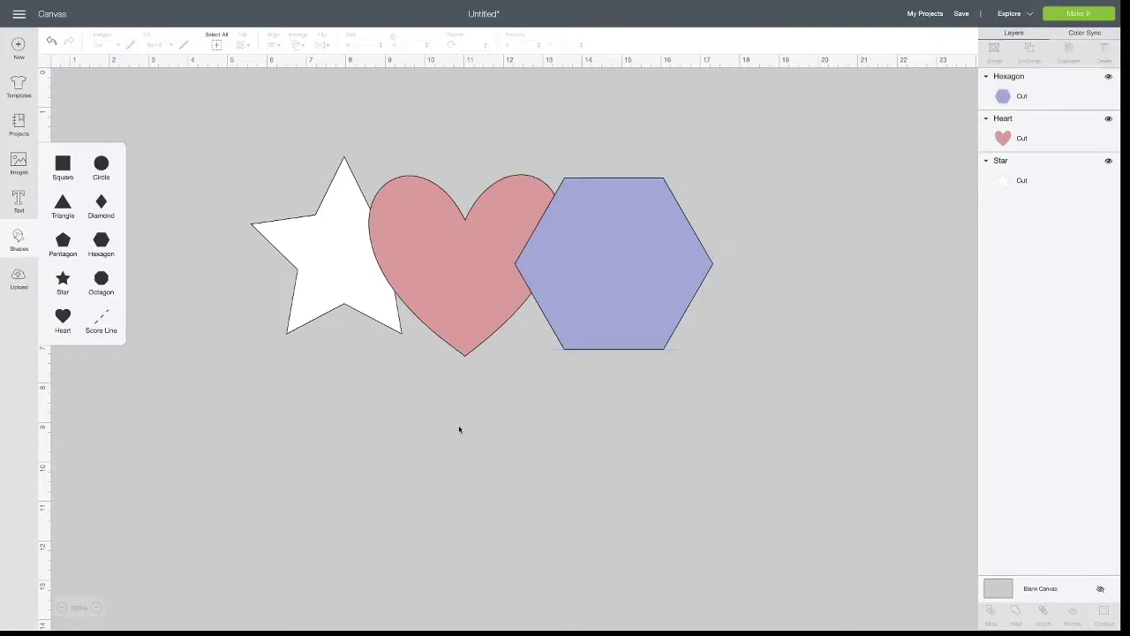
left_click(370, 380)
scroll(930, 94, "down", 1)
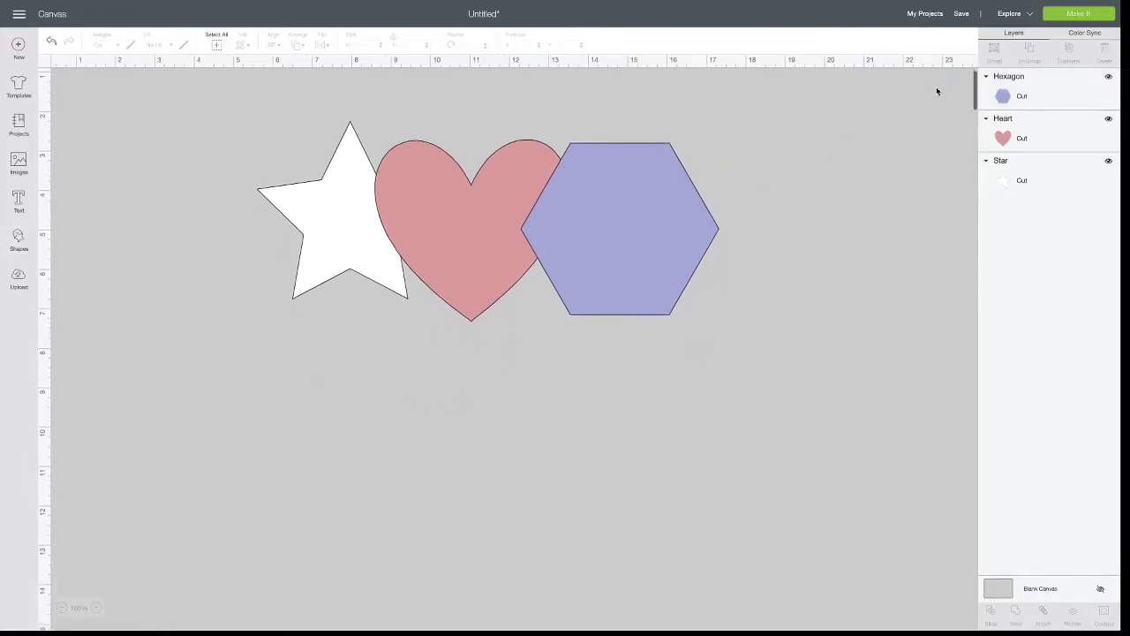
- Select each shape's layer in turn, and move the star forward one level so it lies in front of the heart
left_click(1047, 181)
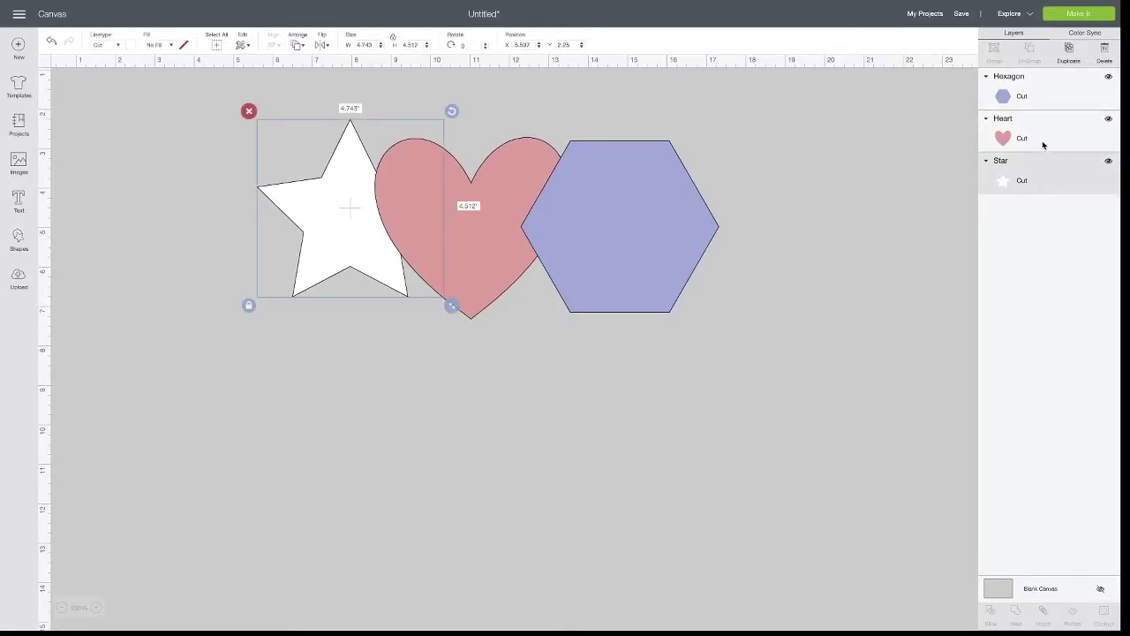
left_click(1043, 140)
left_click(1037, 96)
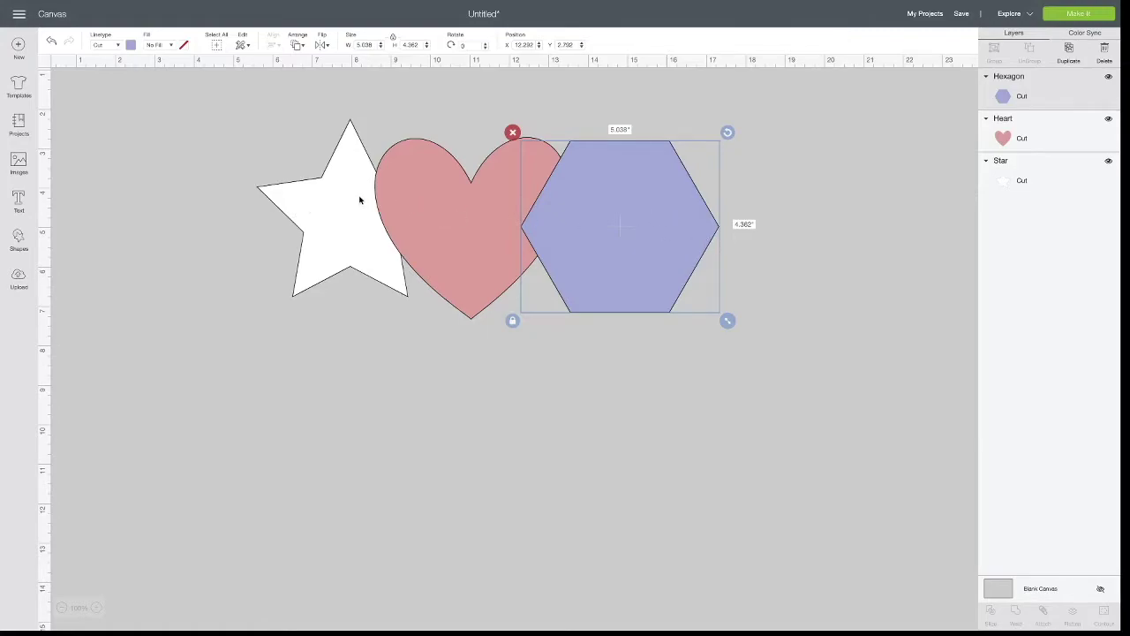
left_click(332, 187)
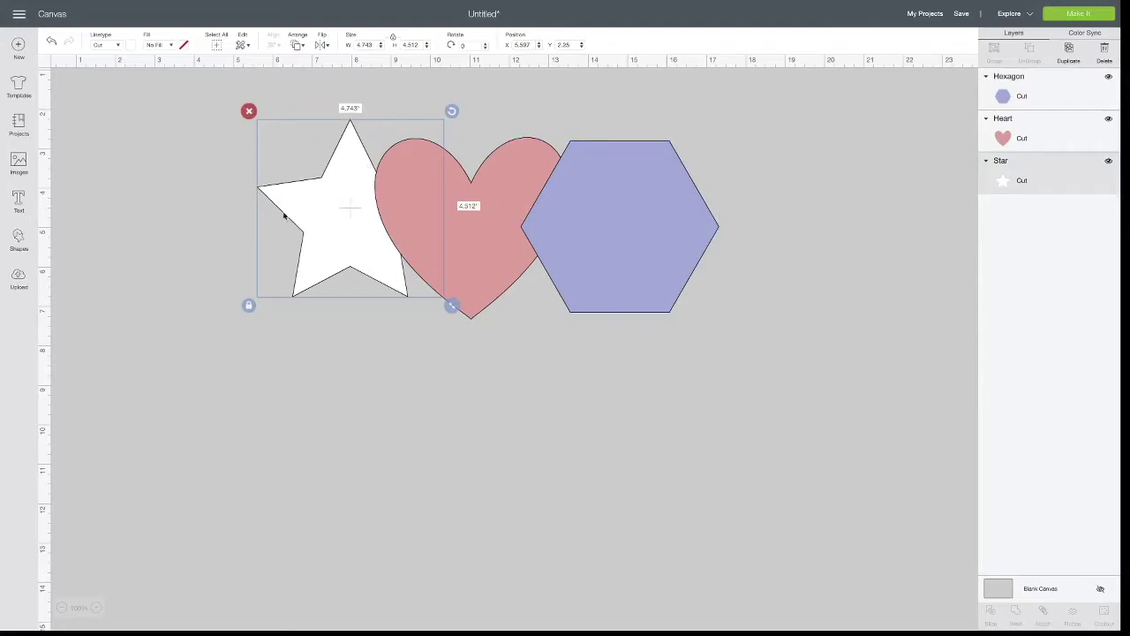
scroll(322, 191, "down", 2)
right_click(321, 192)
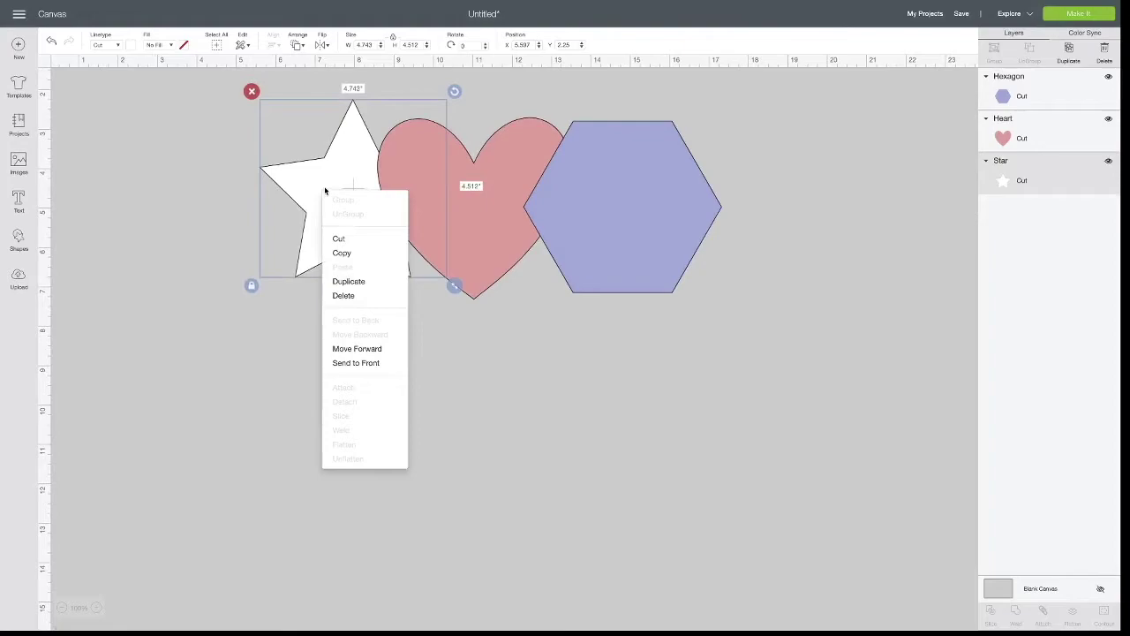
left_click(389, 352)
scroll(358, 297, "down", 2)
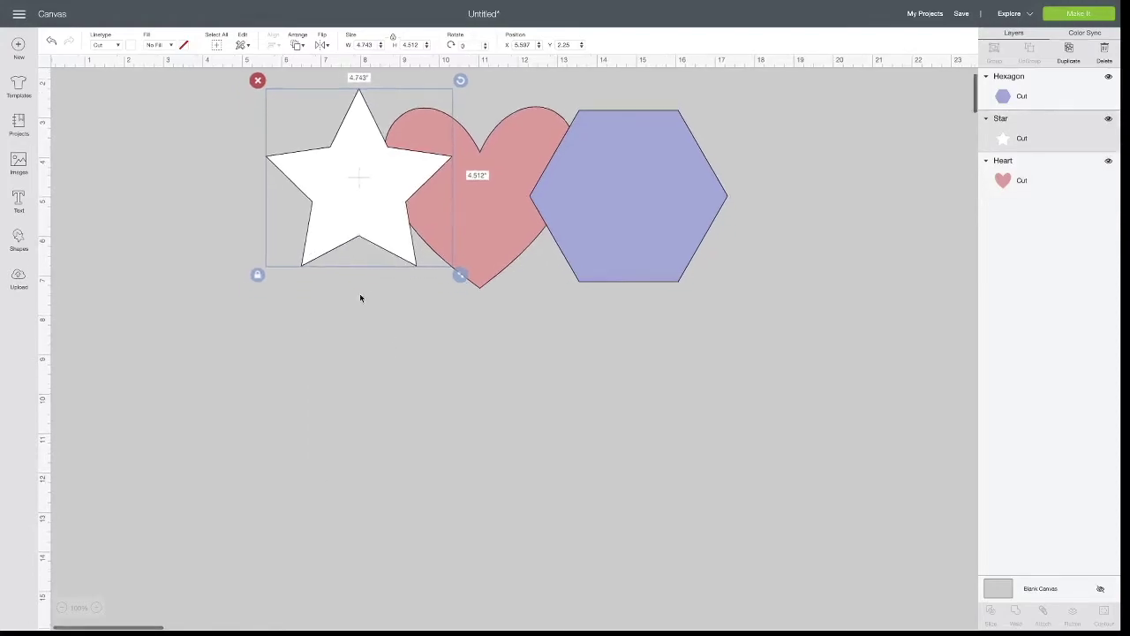
- Place the star between the heart and hexagon, spreading those two apart, with the hexagon at about X 13.19, Y 3.14 inches
left_click_drag(348, 201, 531, 209)
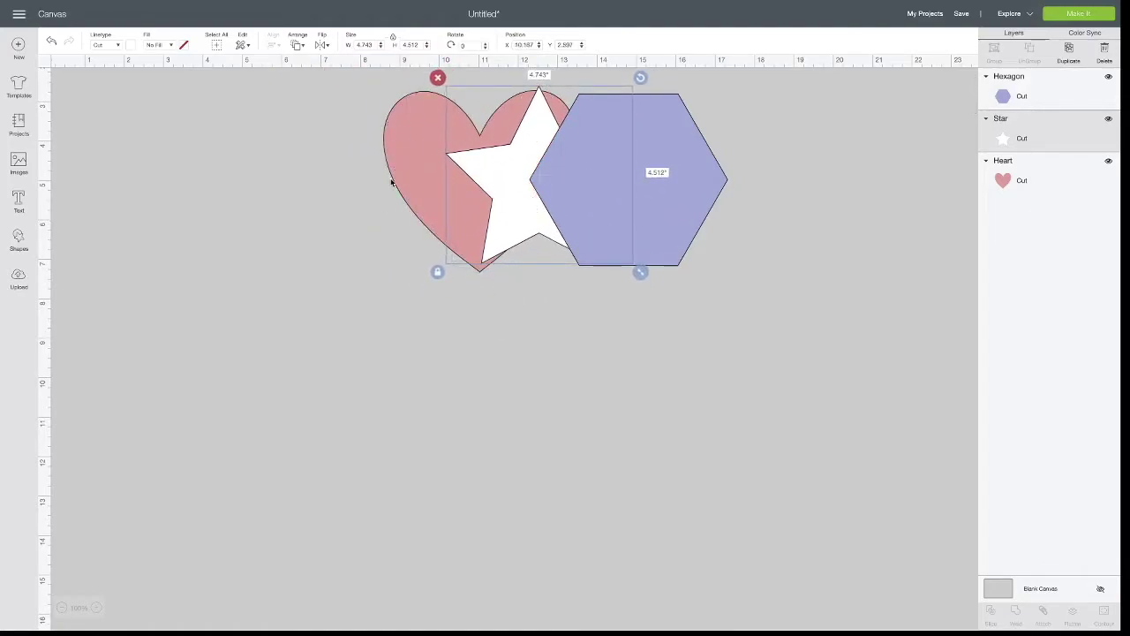
left_click_drag(671, 192, 716, 203)
left_click_drag(434, 201, 363, 205)
left_click_drag(524, 202, 508, 212)
- Send the hexagon to the back of the layer stack
left_click(727, 219)
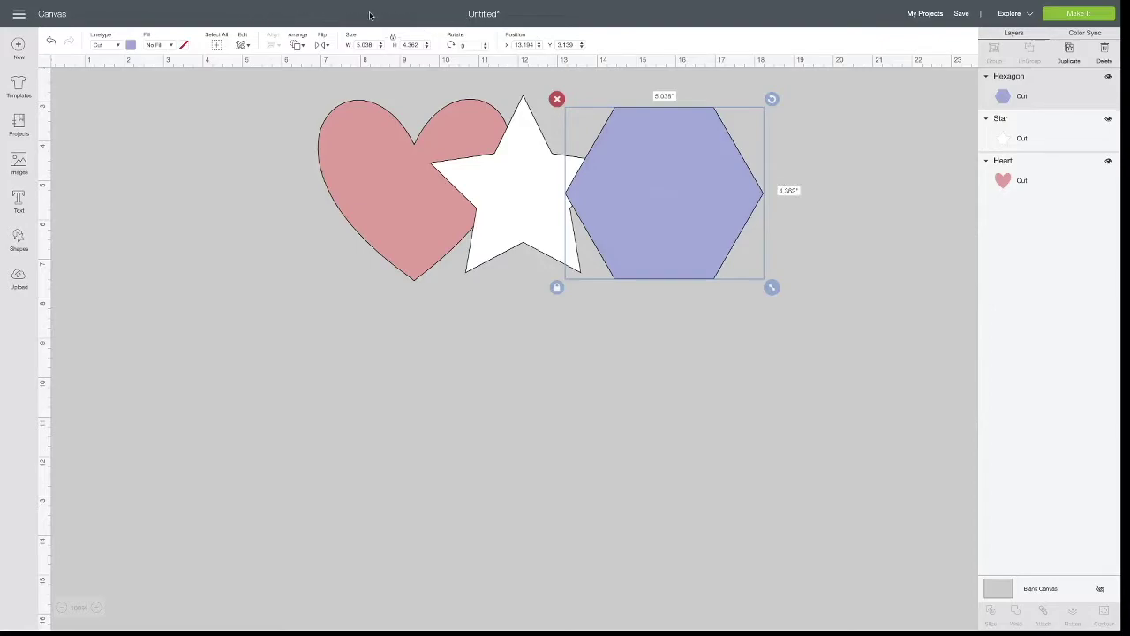
left_click(300, 45)
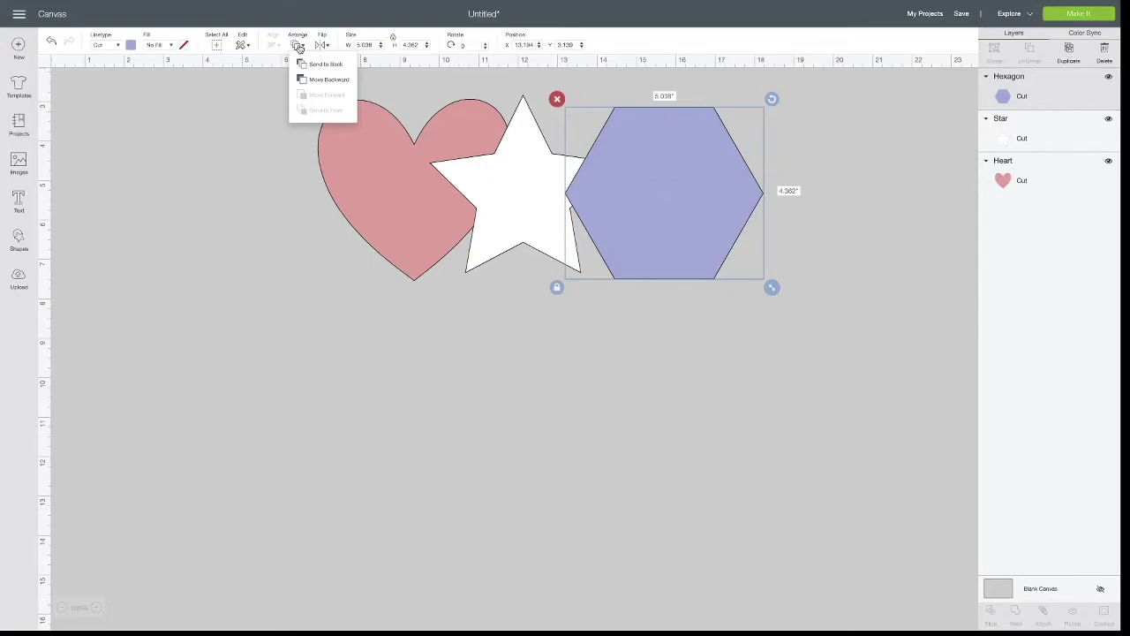
left_click(335, 67)
- Move the star to about X 9.93, Y 3.03 inches and the hexagon to about X 12.97, Y 3.17 inches
left_click_drag(523, 173, 529, 177)
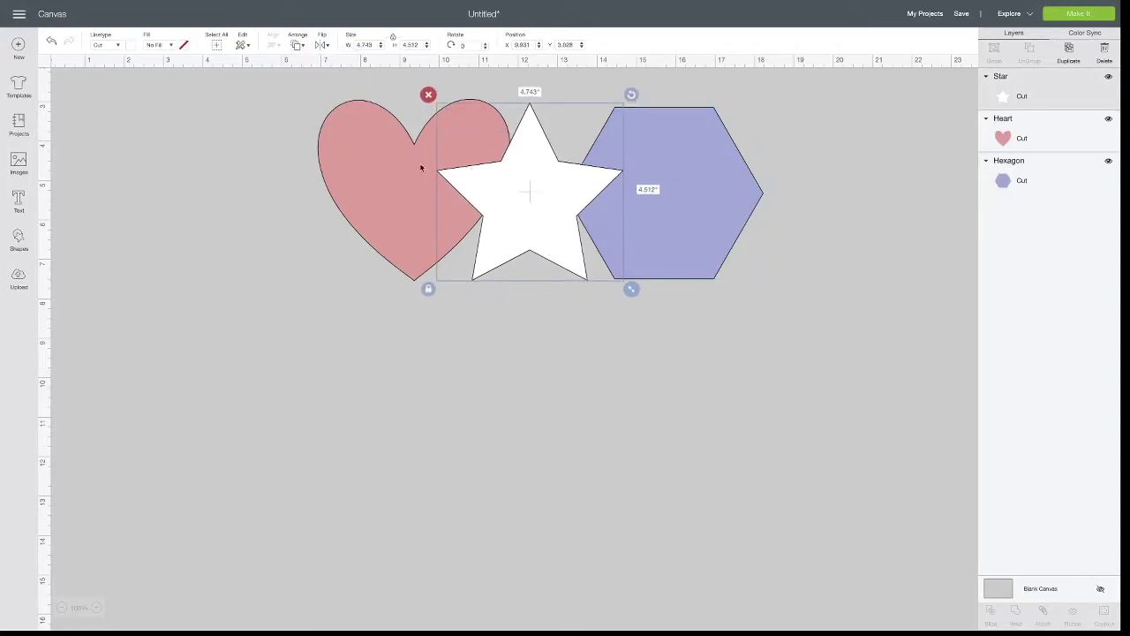
left_click(679, 166)
left_click_drag(698, 166, 690, 174)
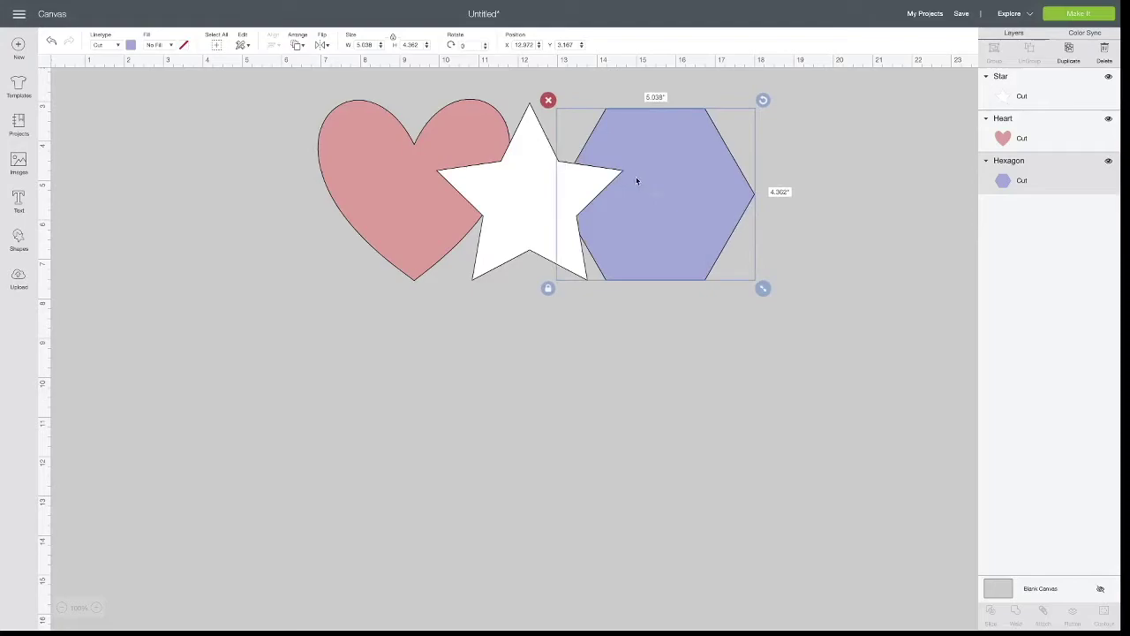
- Place the hexagon partly behind the heart on the side opposite the star, with the heart at about X 6.3, Y 3.29 inches
left_click_drag(687, 185, 306, 173)
left_click_drag(414, 197, 395, 201)
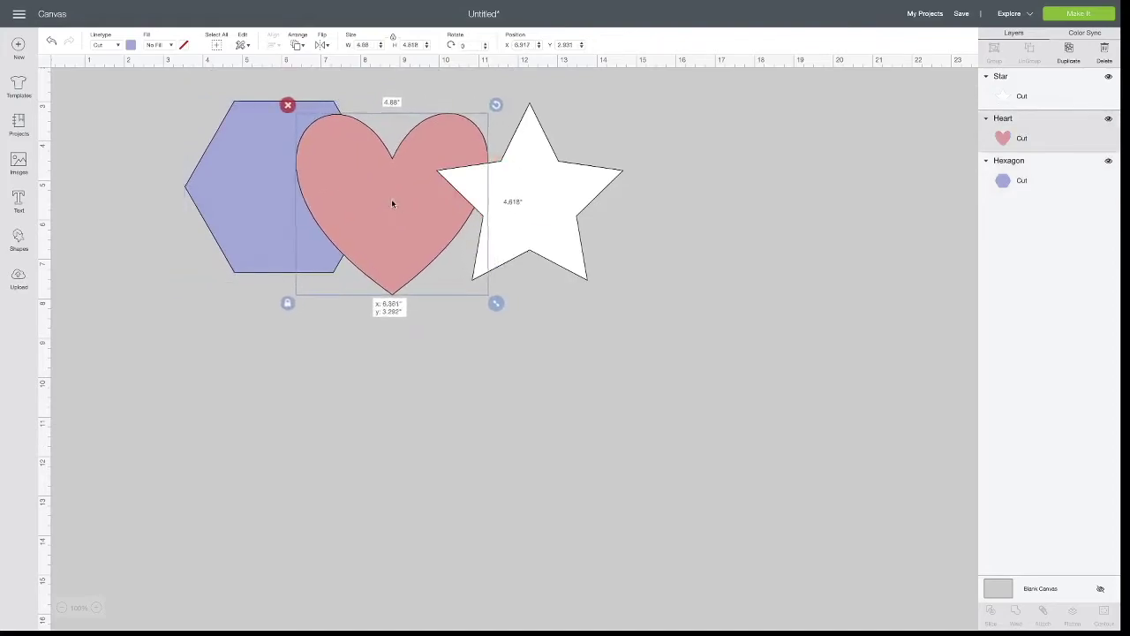
left_click_drag(252, 152, 249, 164)
- Move all three shapes together to the middle of the canvas and shift the heart to about X 9.81, Y 6.78 inches
left_click_drag(671, 331, 305, 187)
left_click_drag(392, 185, 550, 313)
left_click(607, 141)
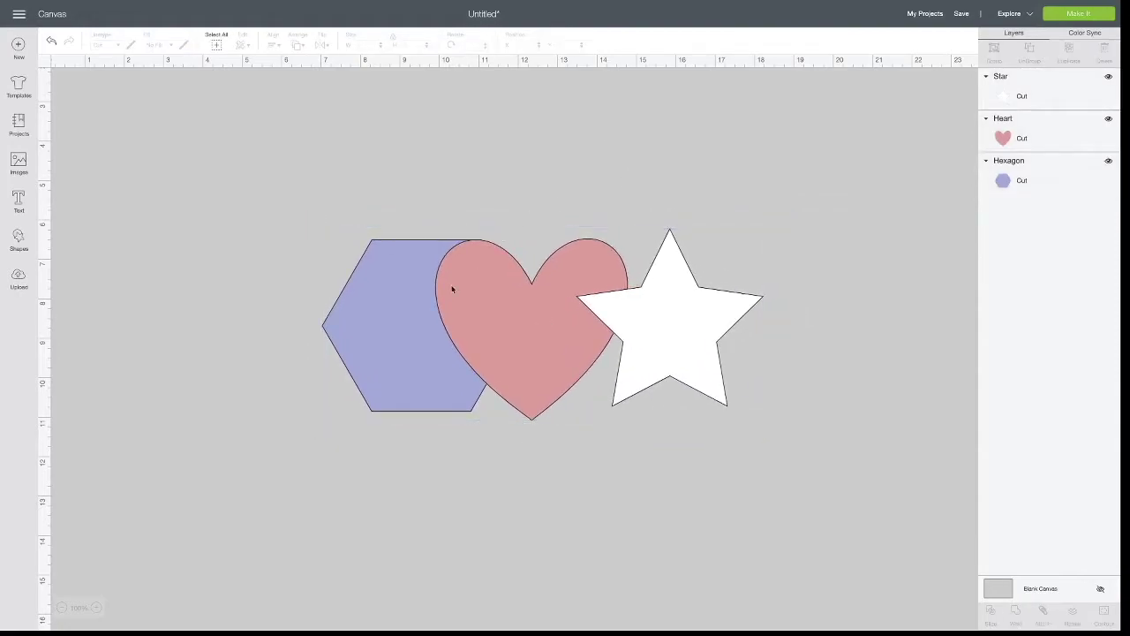
left_click_drag(484, 311, 479, 321)
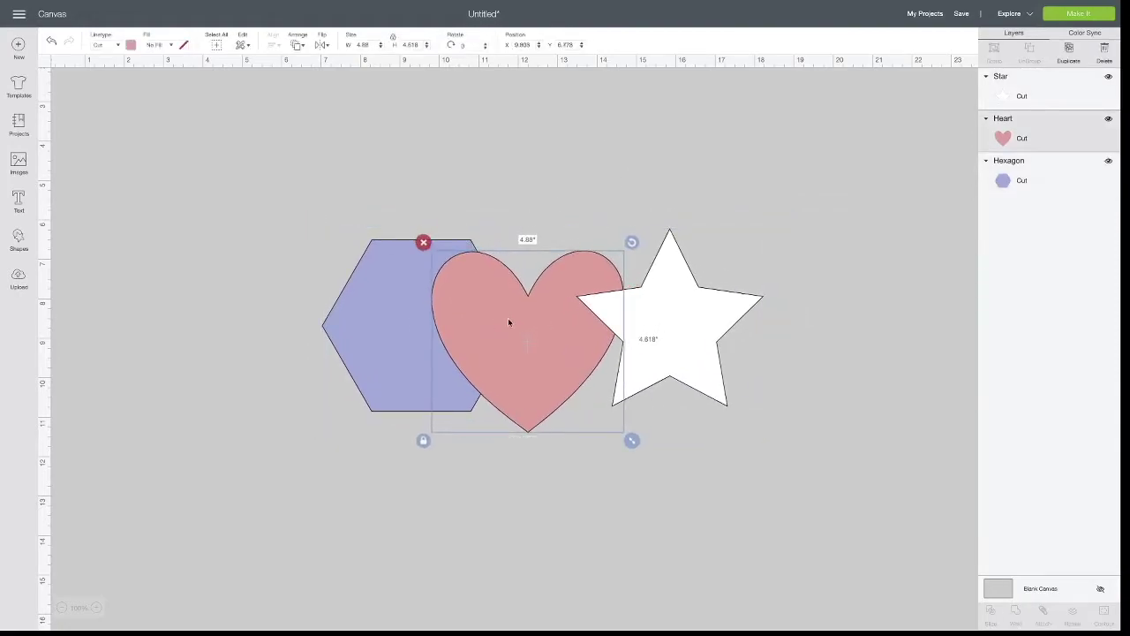
left_click(825, 357)
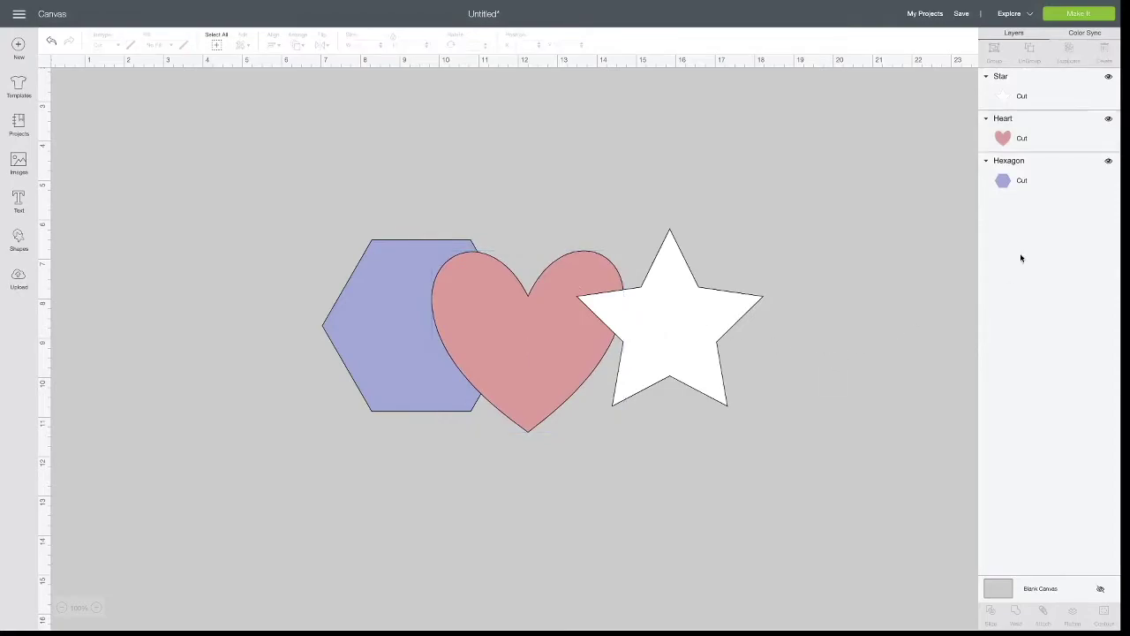
- Reorder the hexagon's layer to the top of the layer list and move the hexagon to about X 5.65, Y 6.56 inches
left_click(1071, 172)
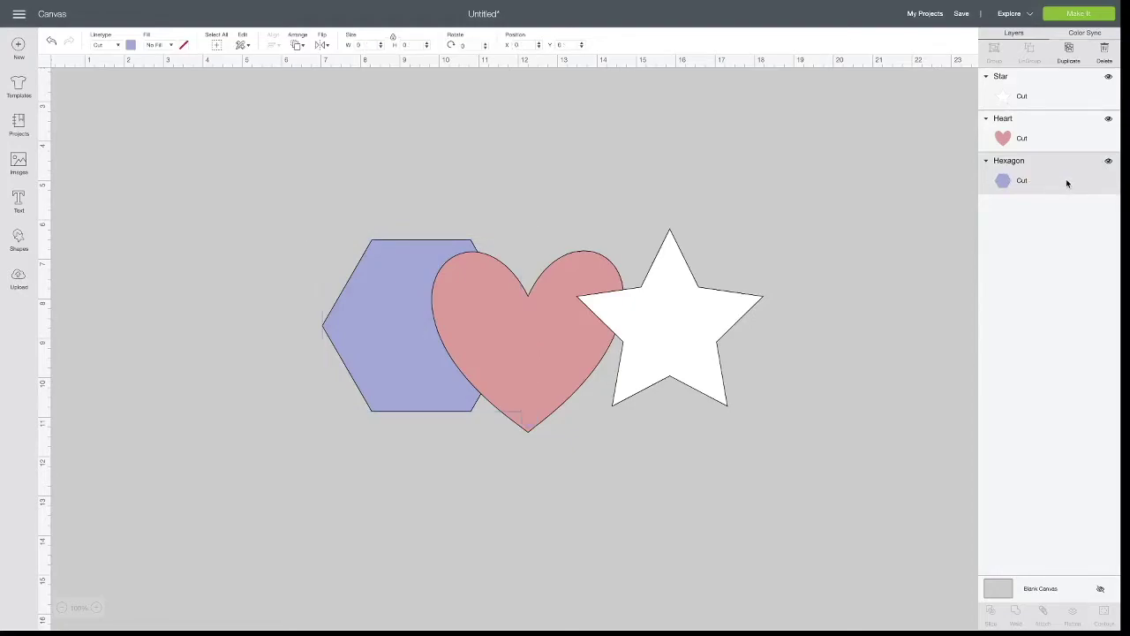
left_click_drag(1067, 182, 1069, 84)
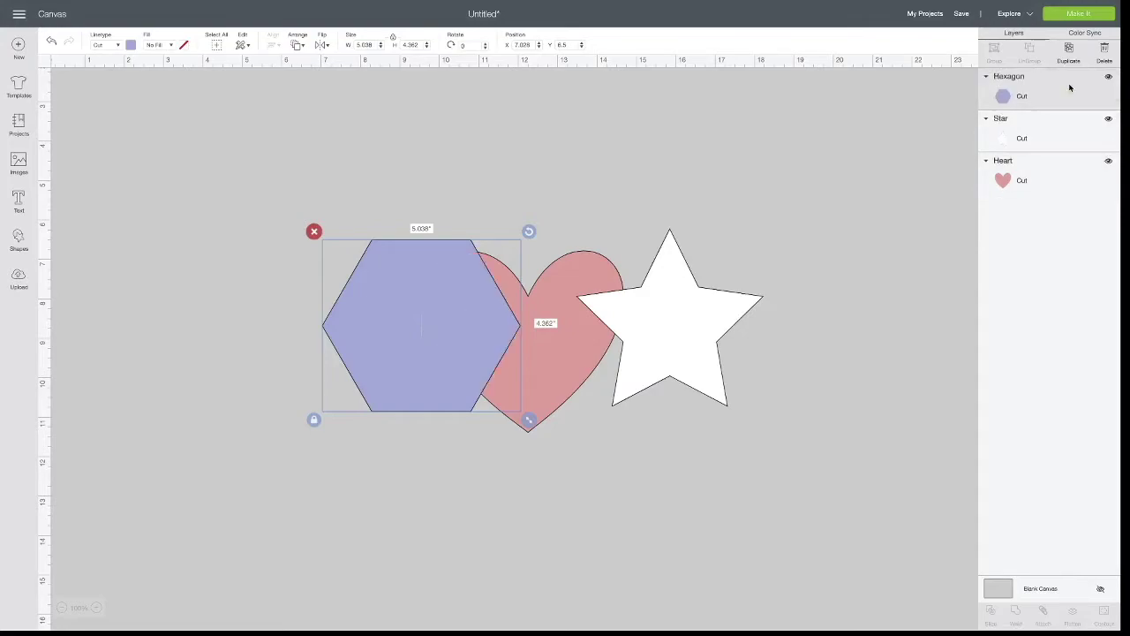
left_click_drag(441, 272, 389, 273)
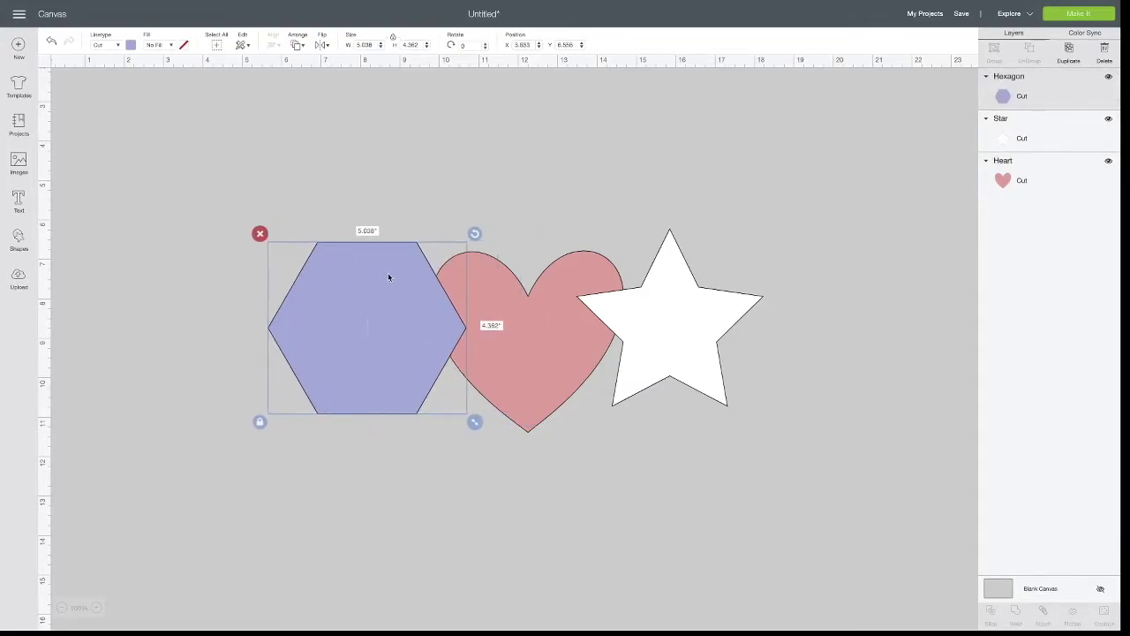
- Reorder the heart's layer so it sits between the hexagon and the star
left_click(1016, 182)
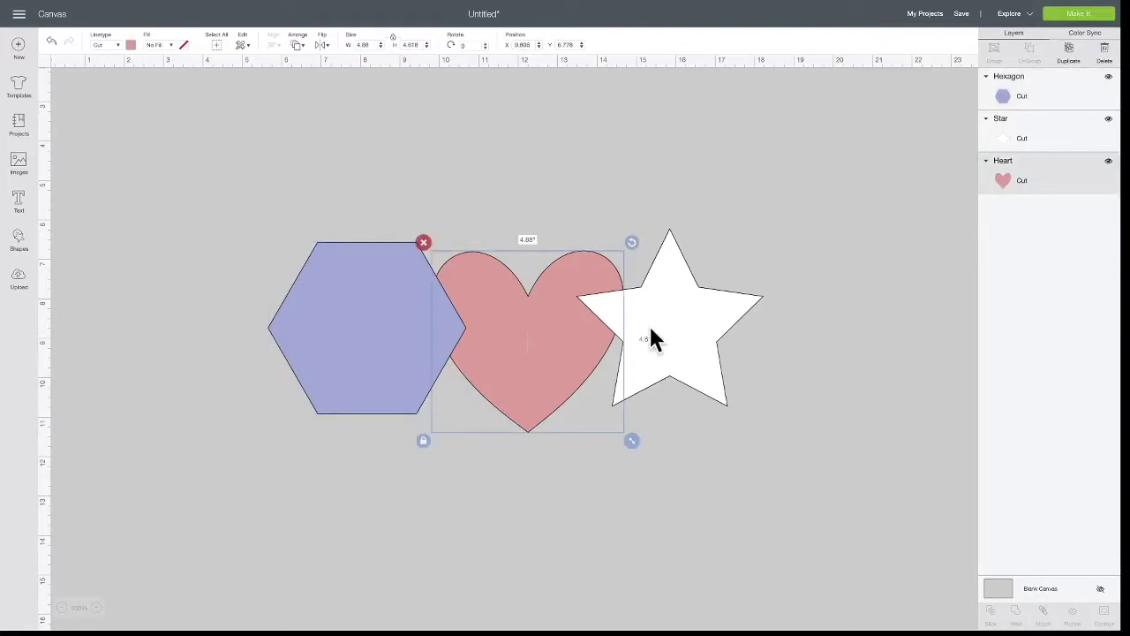
left_click_drag(1057, 180, 1060, 111)
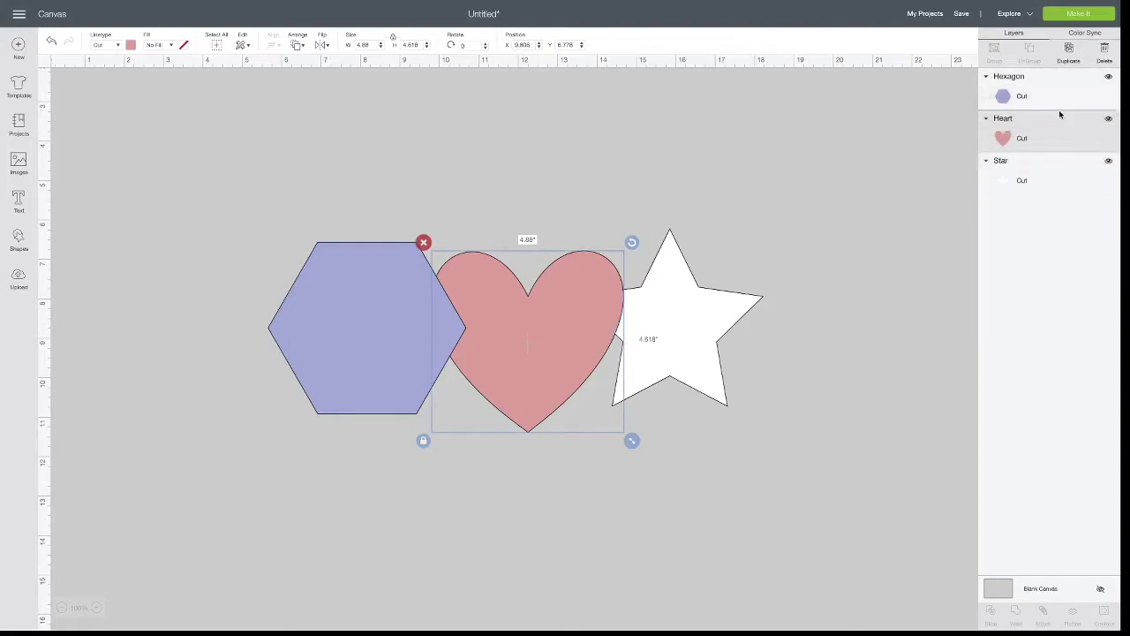
left_click(826, 204)
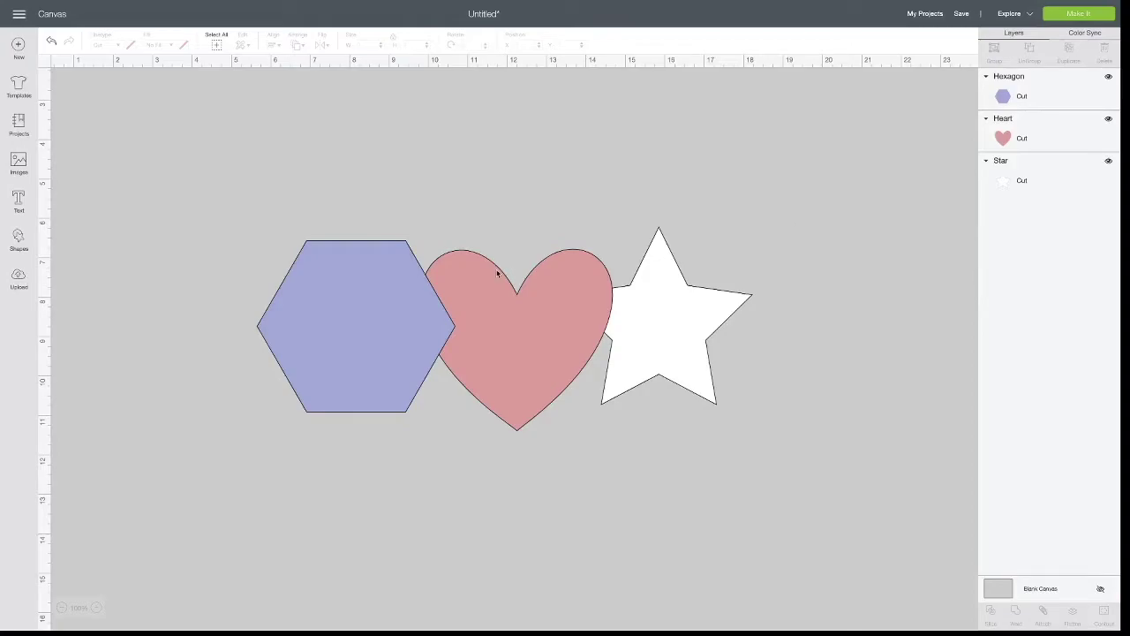
- Move the heart to about X 9.25, Y 6.35 and the star to X 13.11, Y 6.15 inches, with the star's layer above the heart
left_click_drag(517, 302, 496, 278)
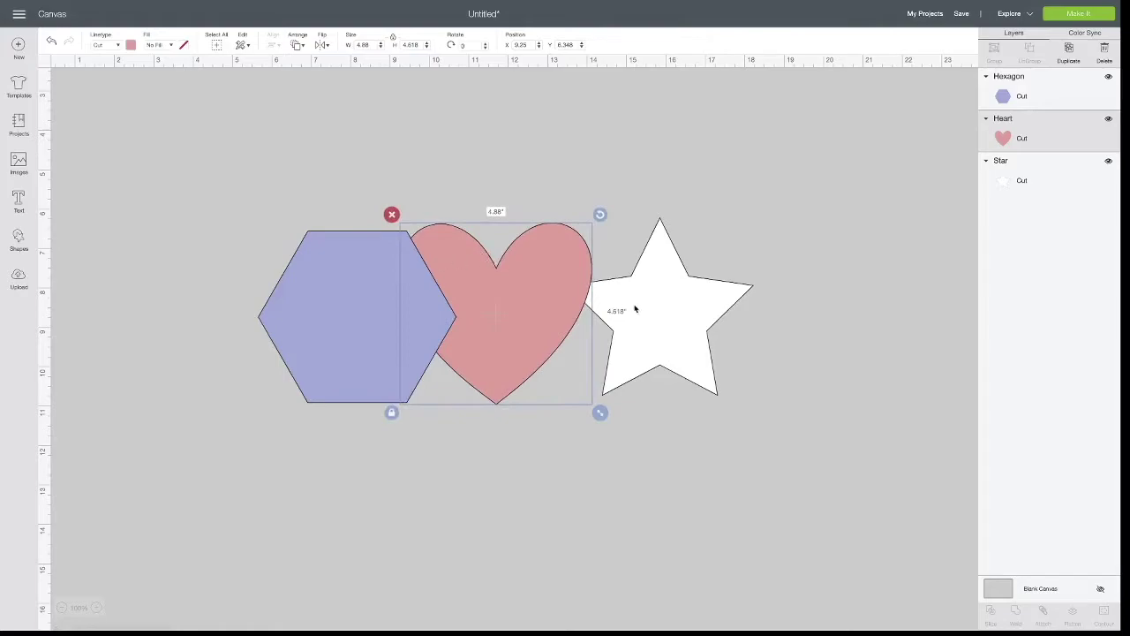
left_click_drag(656, 321, 641, 321)
left_click_drag(1047, 167, 1022, 115)
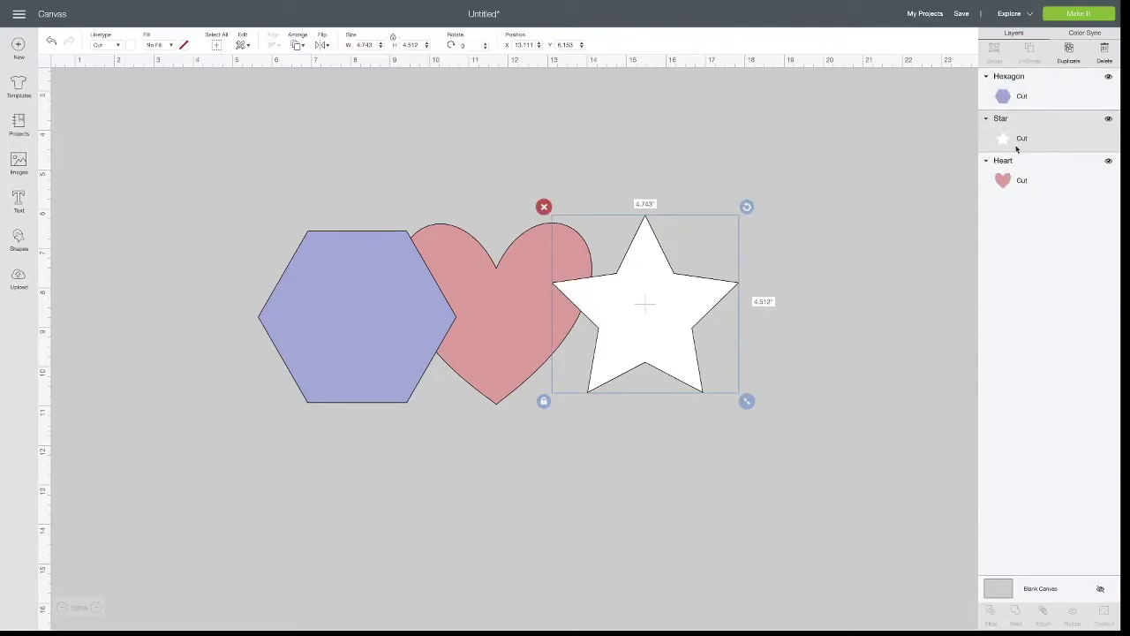
- Preview how the shapes are laid out on the cutting mats, and return to the canvas
left_click(906, 188)
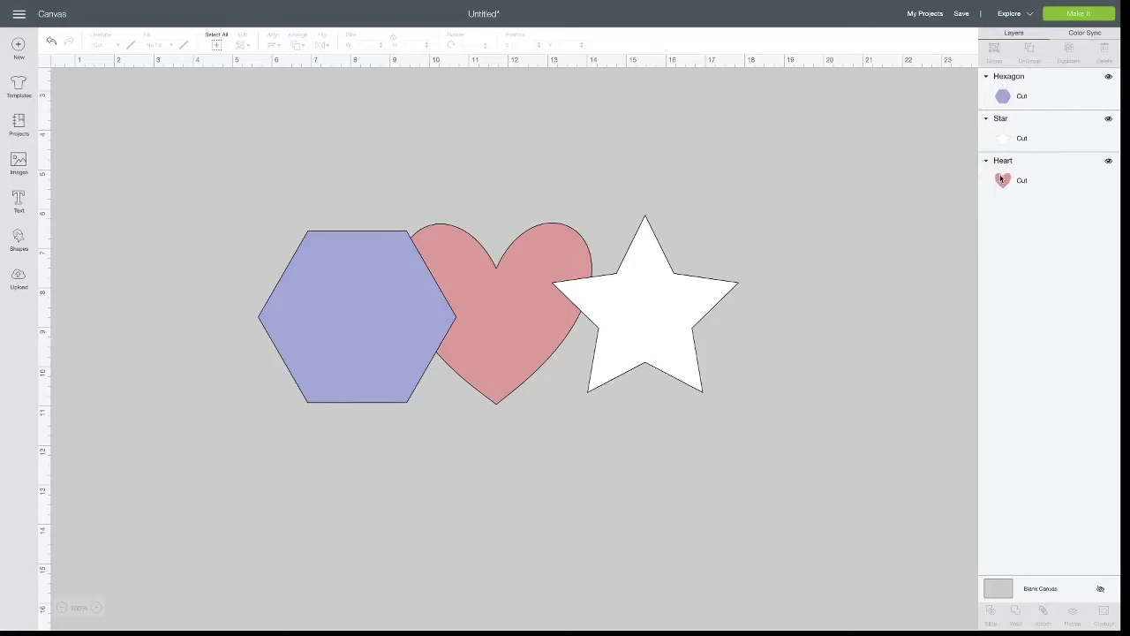
left_click(1064, 18)
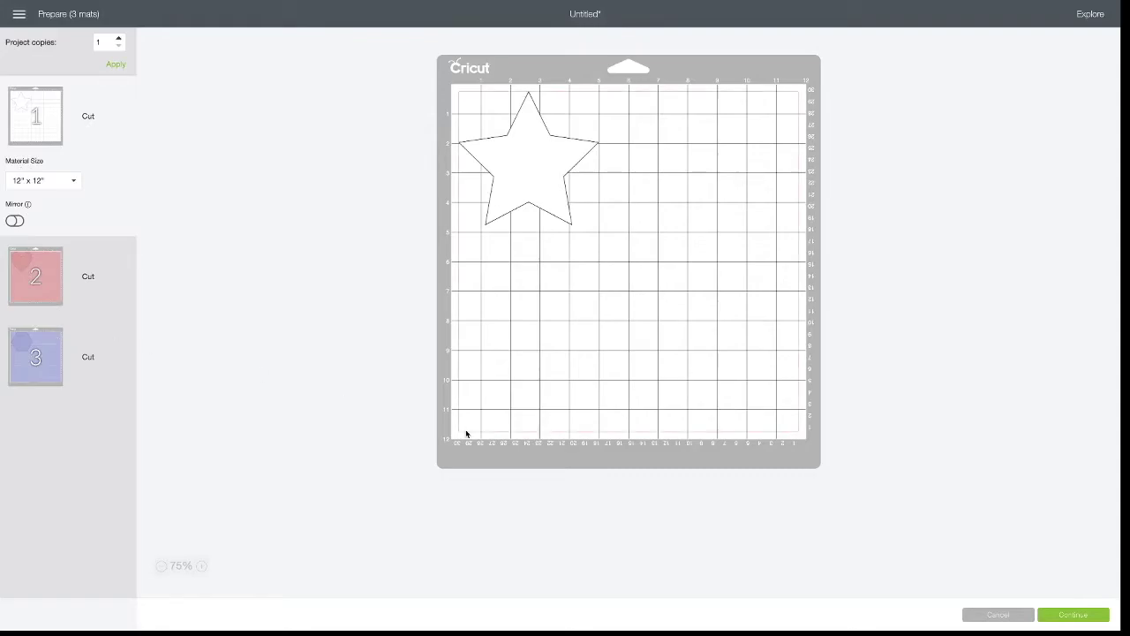
left_click(1017, 613)
- Delete all three shapes and place a new heart at about X 5.64, Y 5.06 inches
left_click_drag(782, 449, 227, 294)
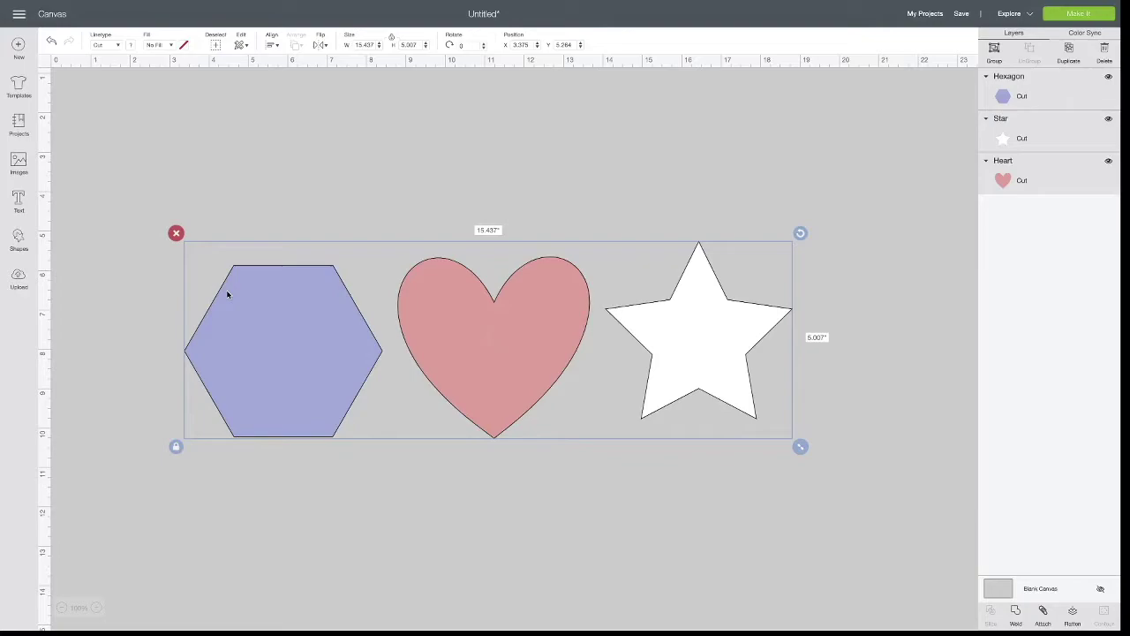
left_click(175, 234)
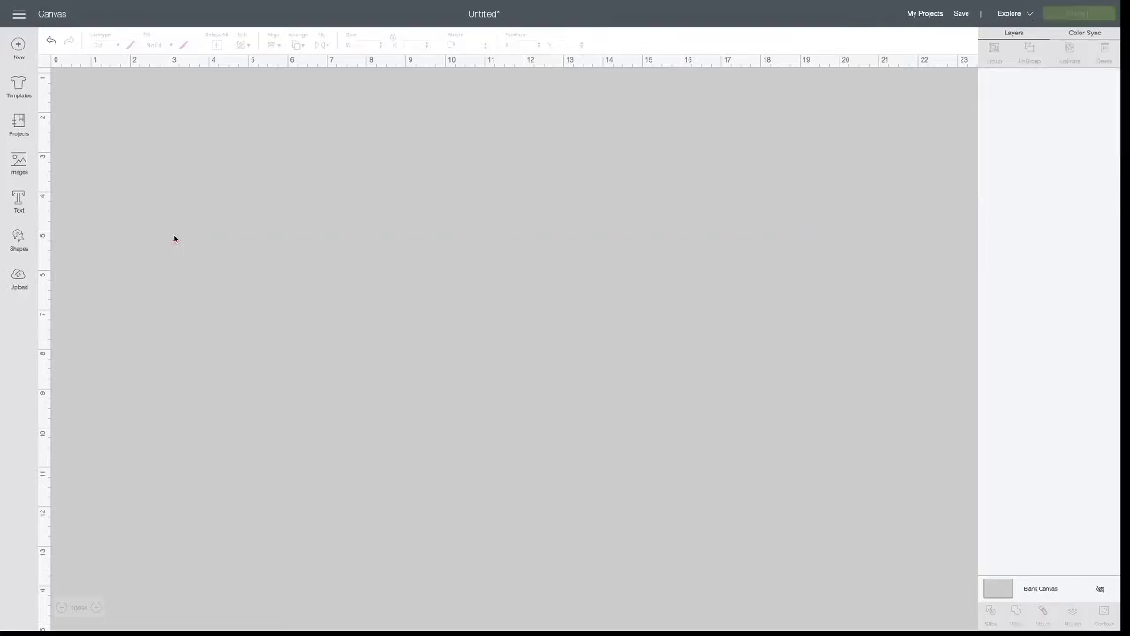
left_click(19, 238)
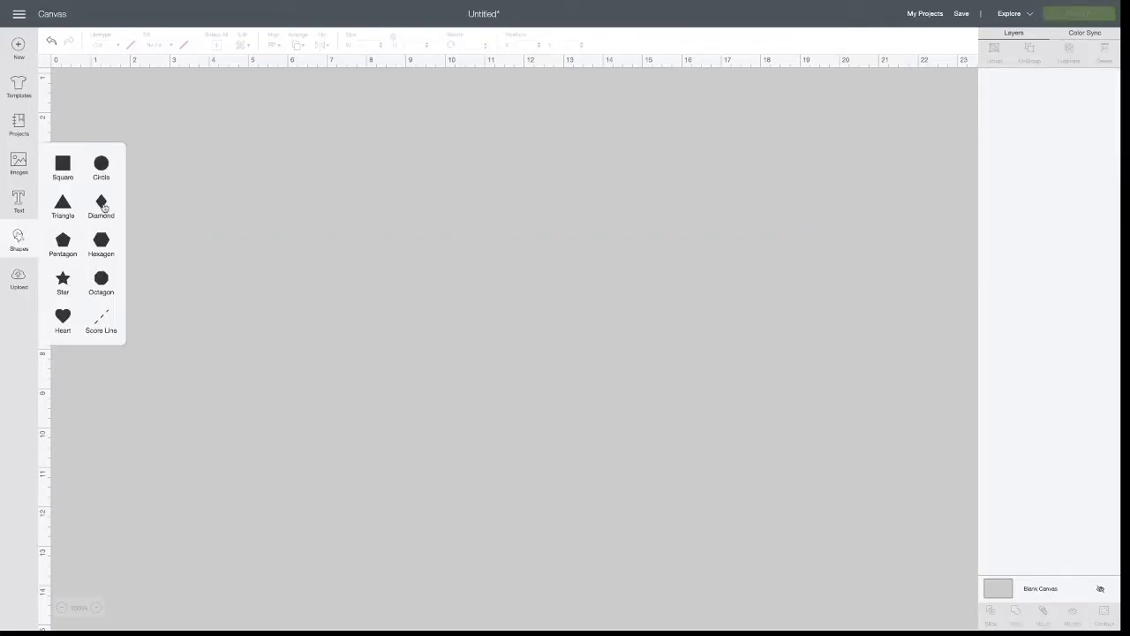
left_click(63, 315)
left_click_drag(196, 198, 344, 297)
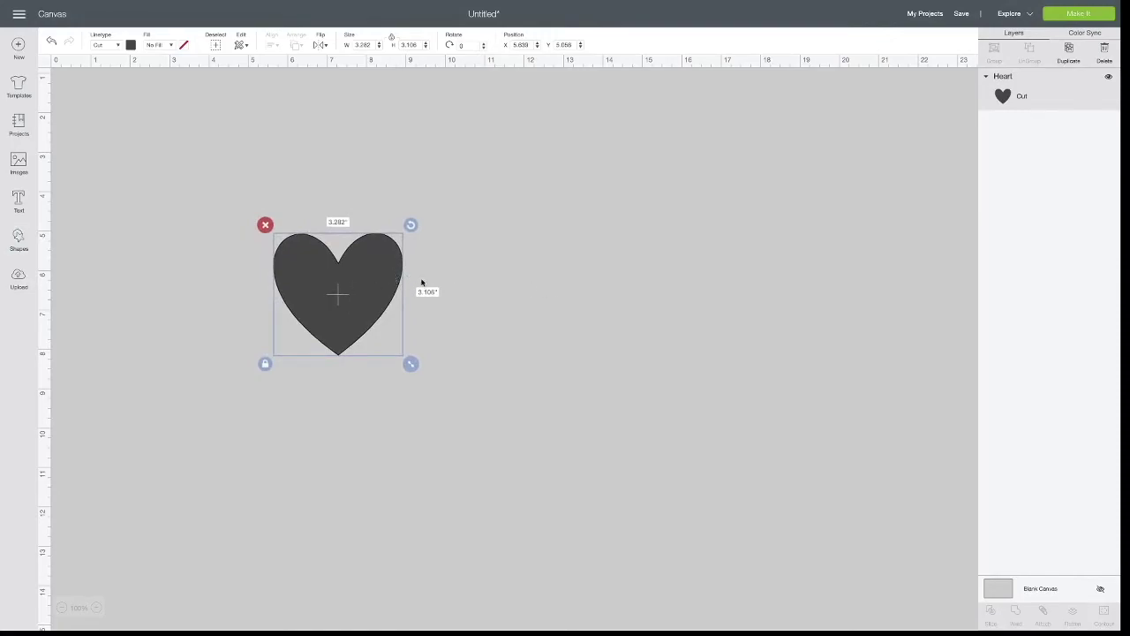
- Duplicate the heart twice to form a row, with copies at about X 9.21, Y 5.29 and X 12.75, Y 5.33 inches
right_click(357, 264)
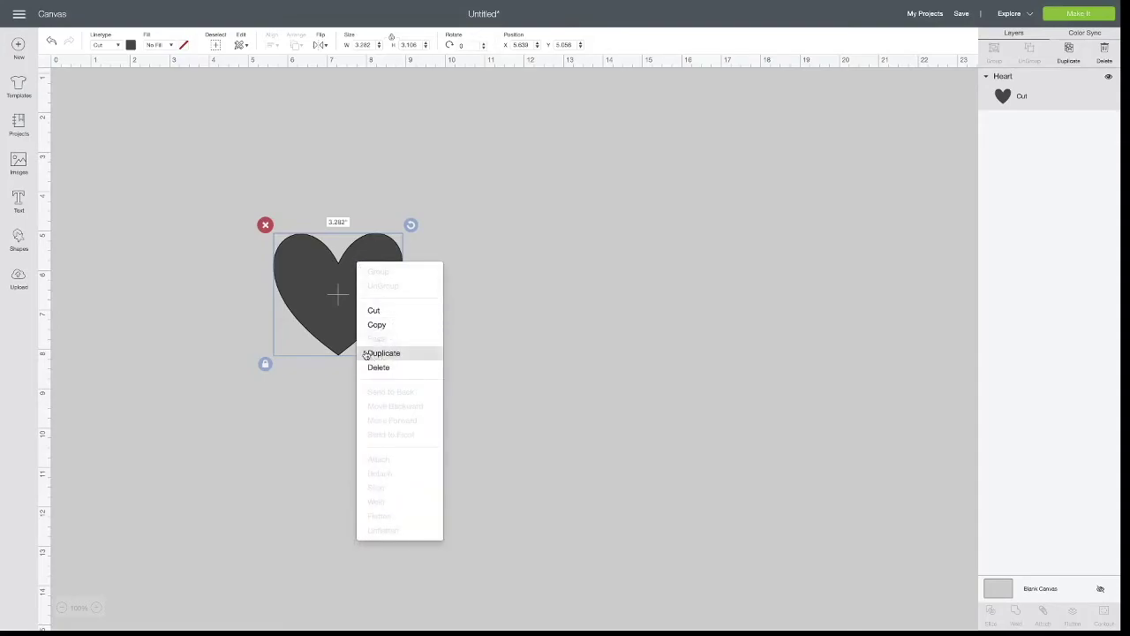
left_click(425, 353)
left_click_drag(384, 323, 508, 314)
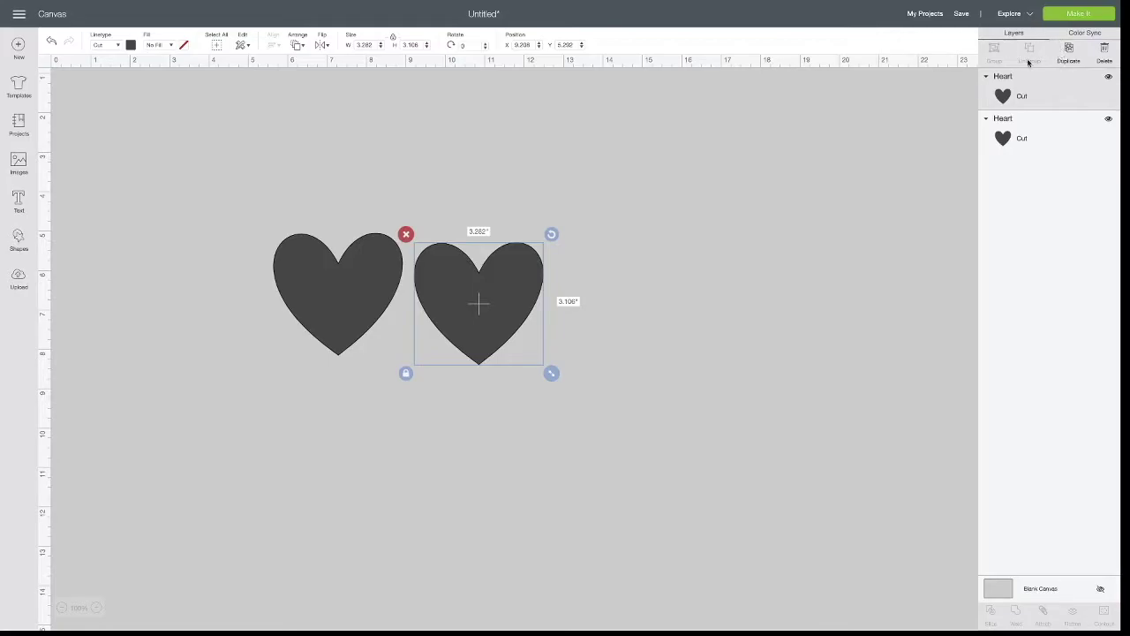
left_click(1070, 52)
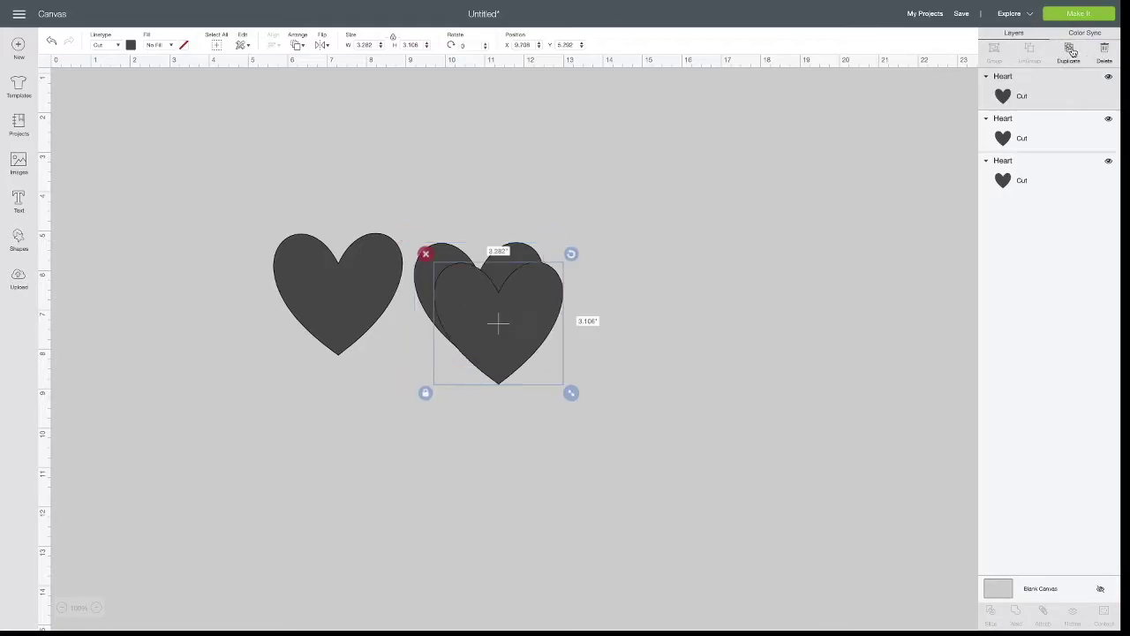
left_click_drag(538, 293, 662, 275)
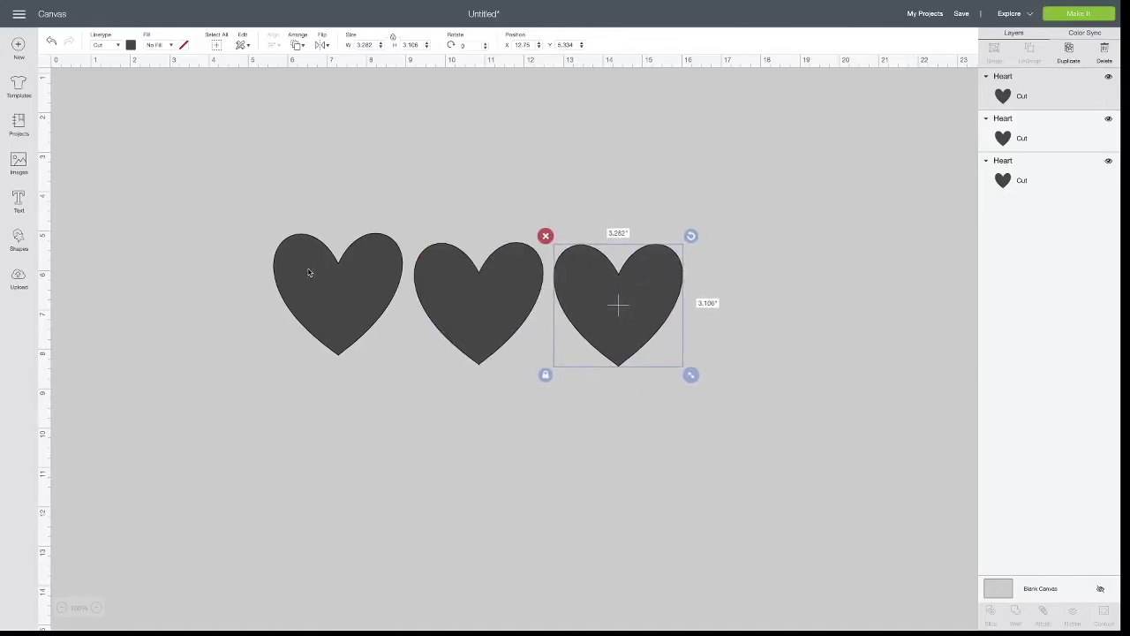
- Duplicate the first heart to the row's end at about X 16.38, Y 5.36, and shift the original to X 5.42, Y 5.14 inches
left_click(324, 274)
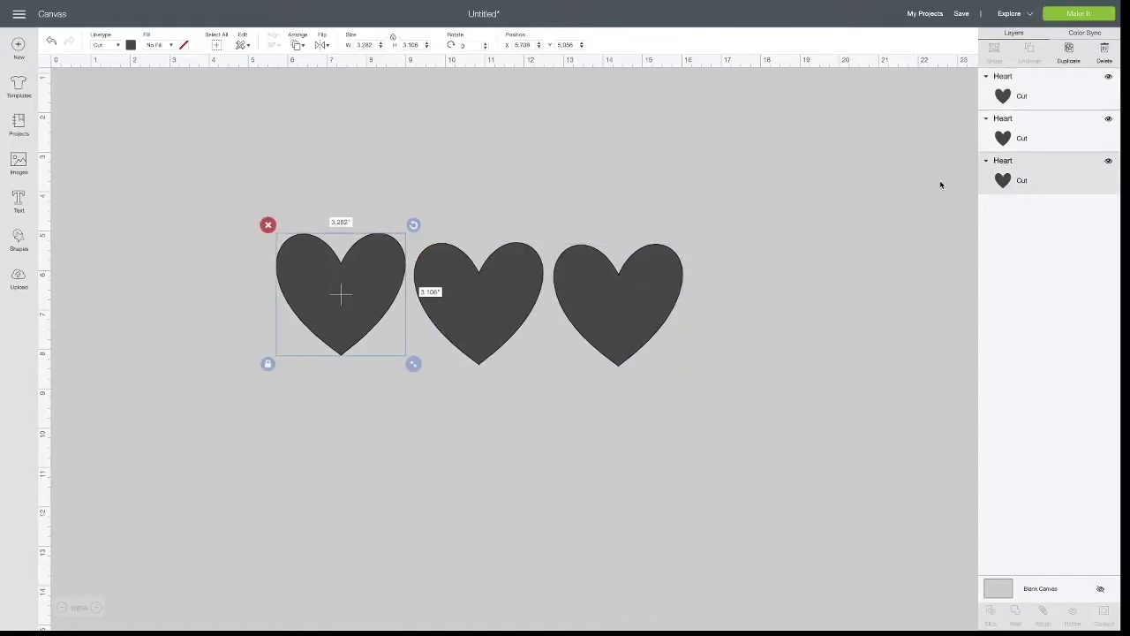
left_click(1069, 51)
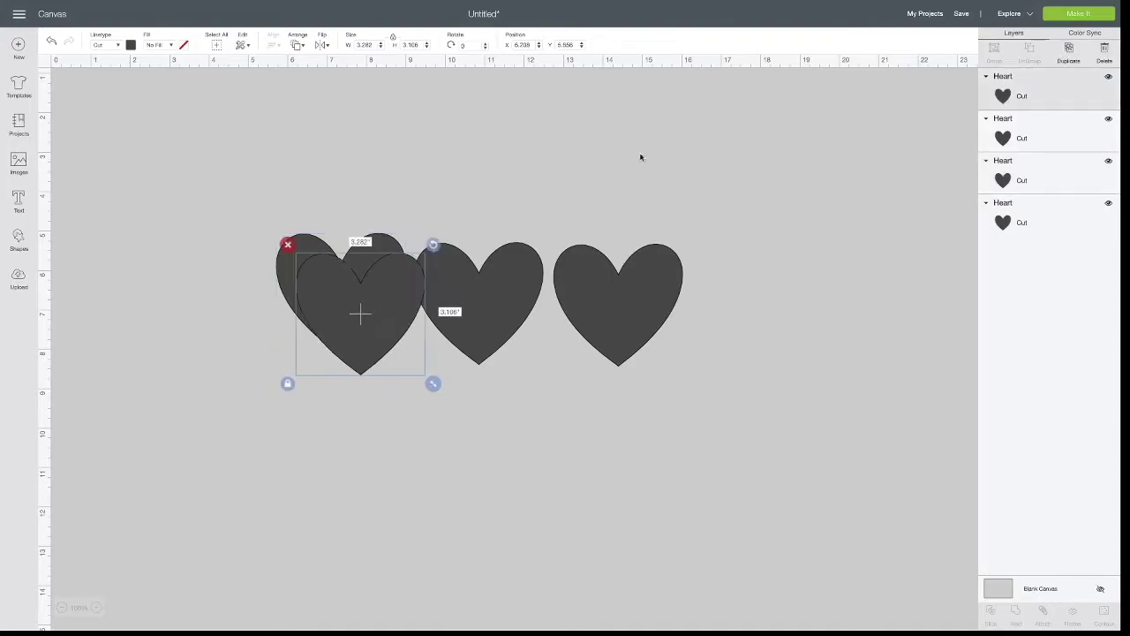
left_click_drag(320, 280, 732, 278)
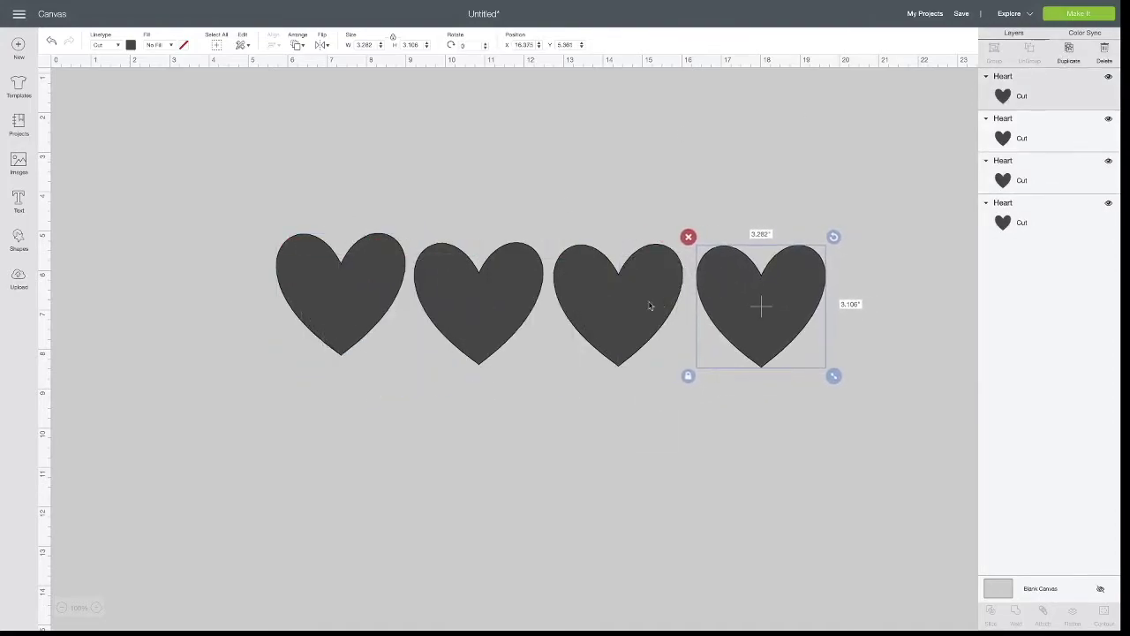
left_click_drag(343, 272, 332, 276)
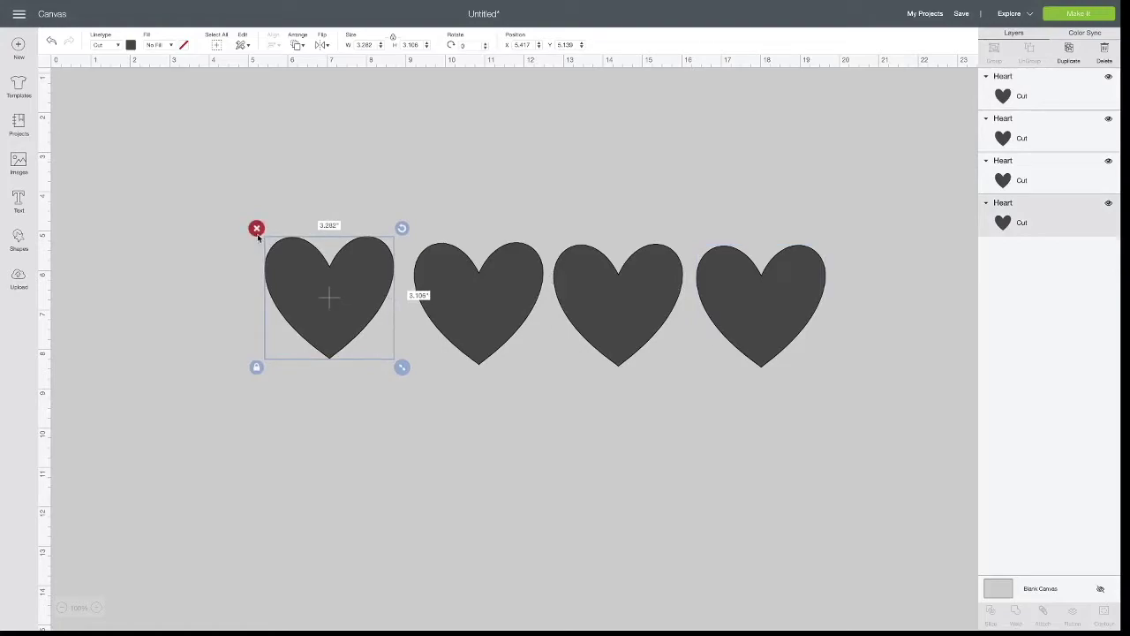
left_click(554, 430)
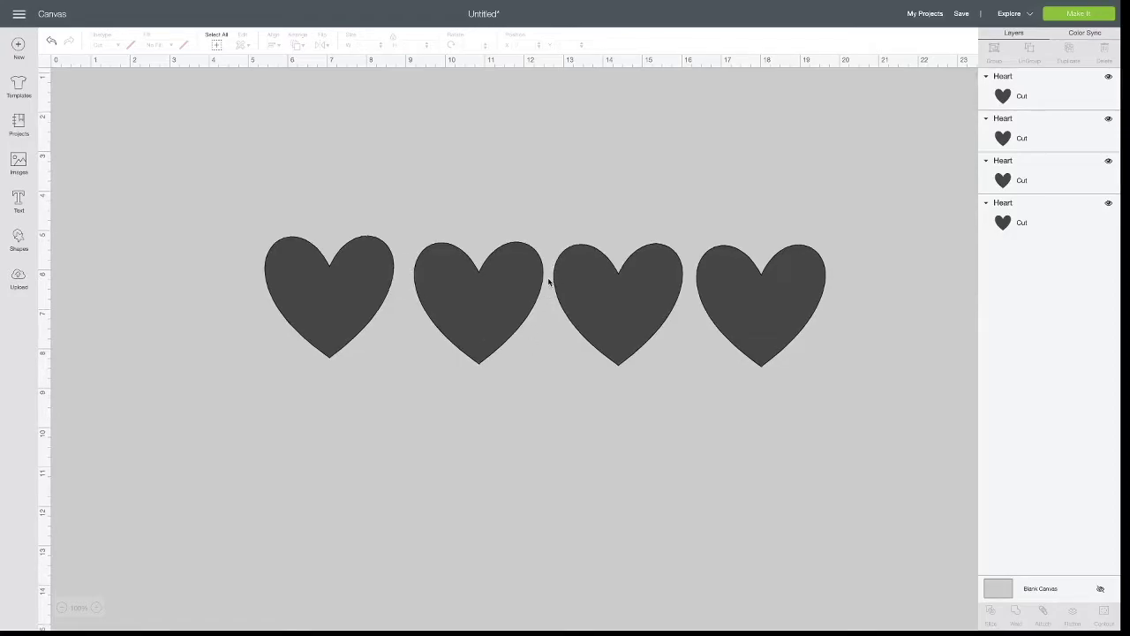
- Align all four hearts by their bottom edges
left_click_drag(789, 386, 304, 216)
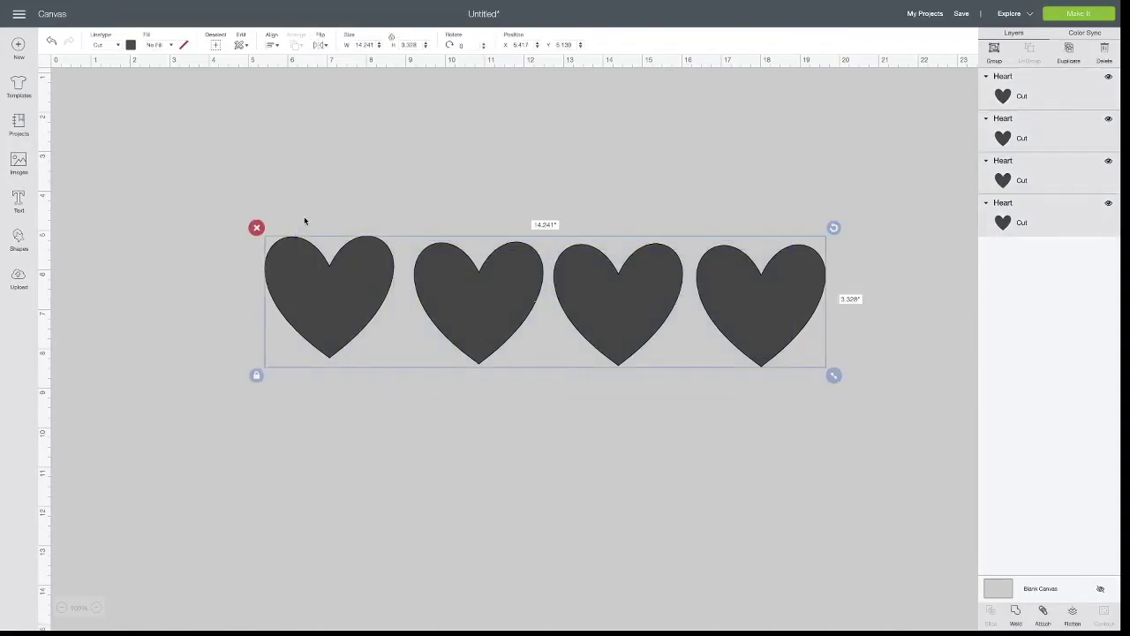
left_click(272, 45)
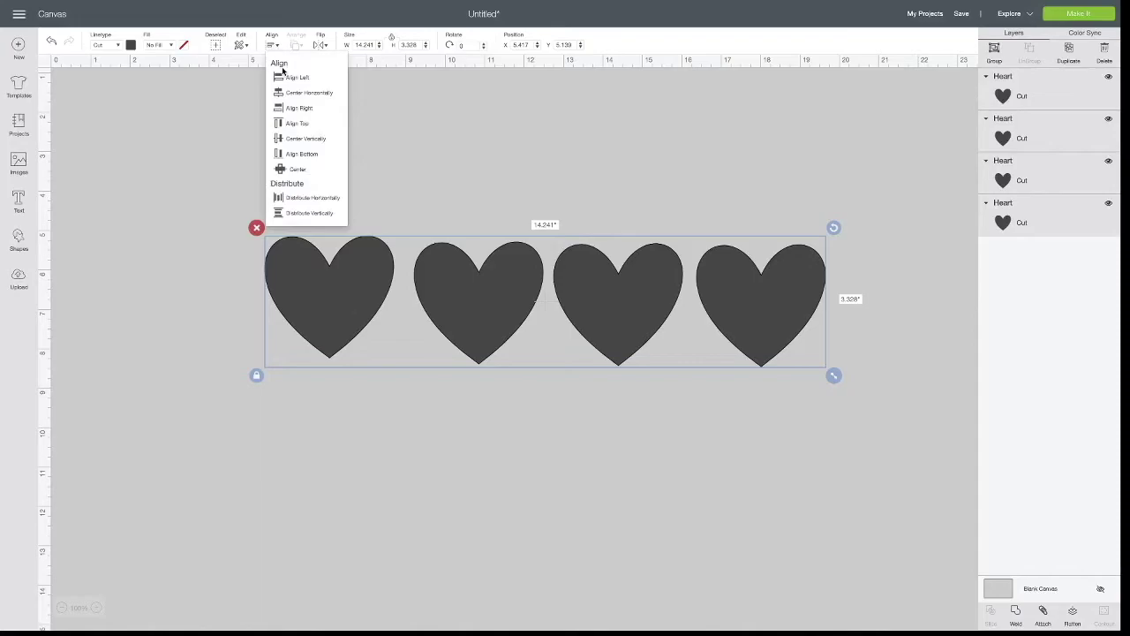
left_click(313, 158)
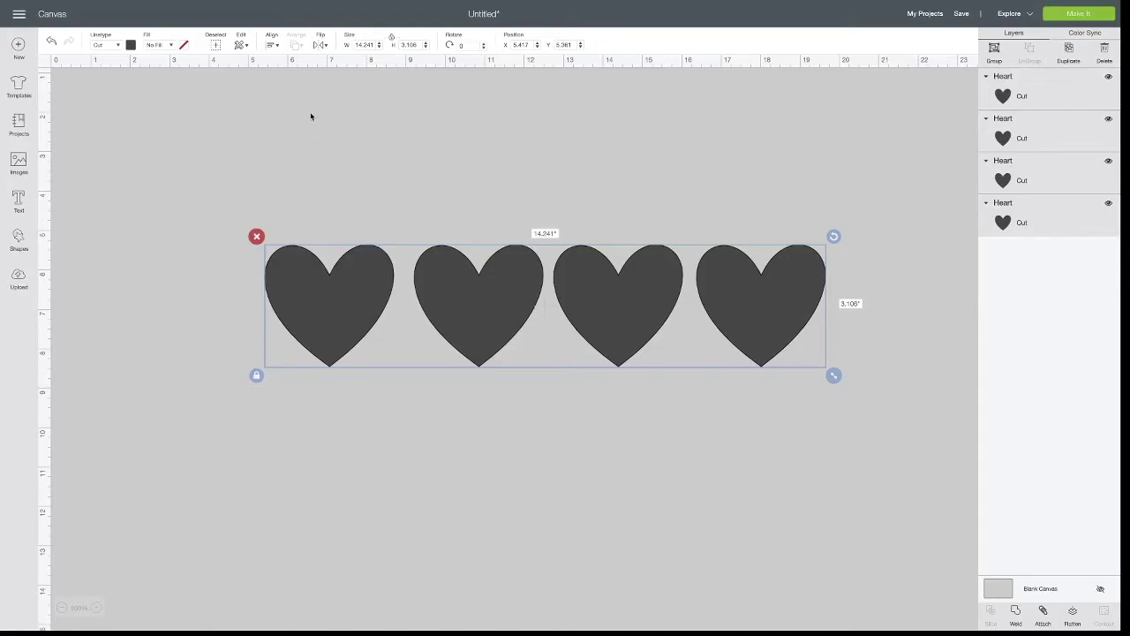
- Distribute the four hearts horizontally so they are evenly spaced
left_click(272, 45)
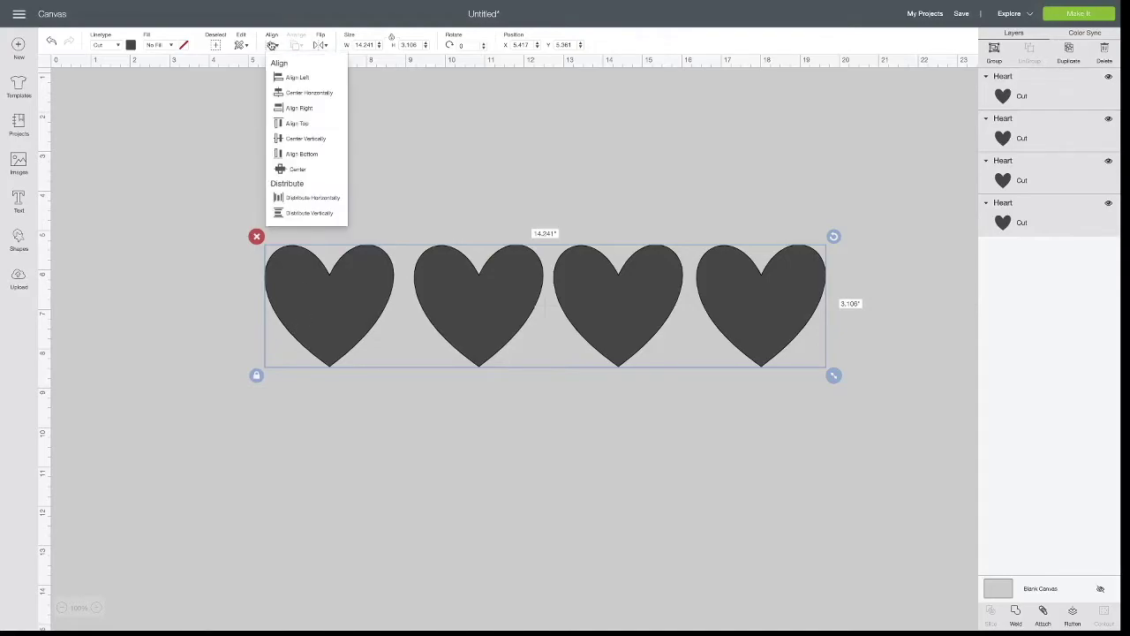
left_click(327, 202)
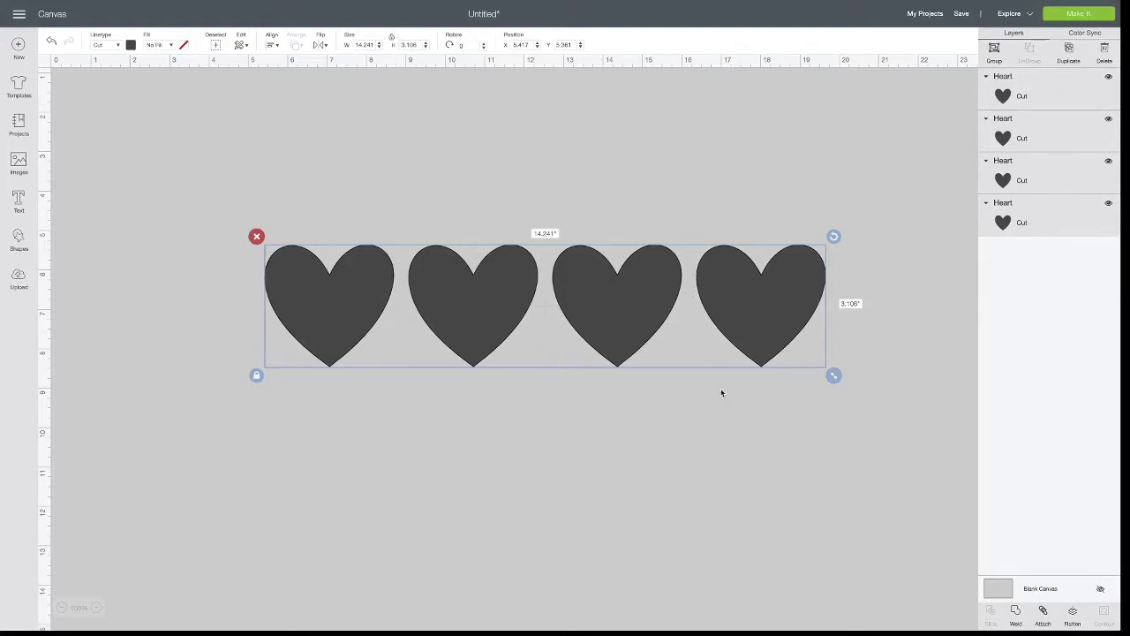
left_click(501, 143)
- Rearrange the four hearts into a vertical column and select them all
scroll(449, 319, "down", 3)
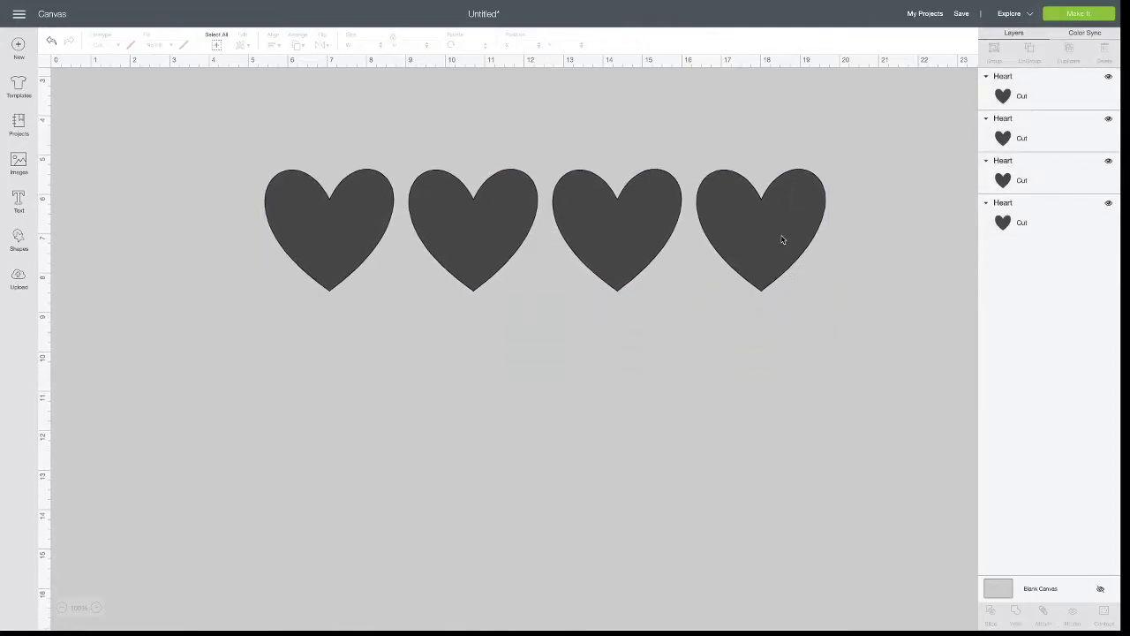
left_click_drag(483, 280, 335, 420)
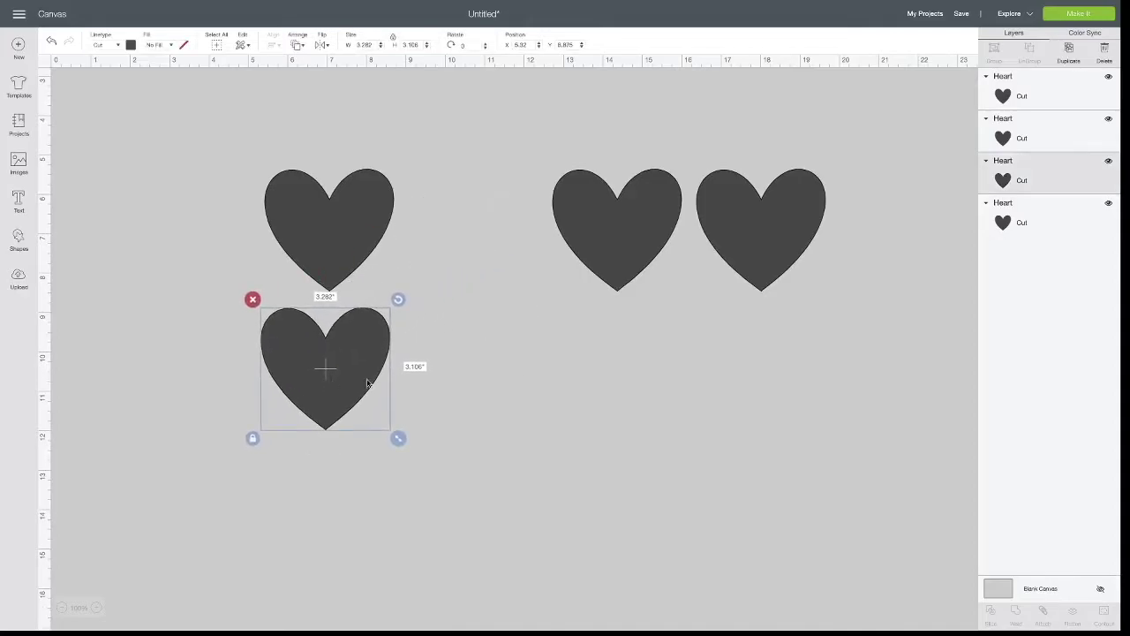
left_click_drag(618, 233, 328, 487)
scroll(519, 444, "up", 3)
left_click_drag(814, 335, 370, 206)
left_click(550, 379)
left_click_drag(213, 130, 468, 585)
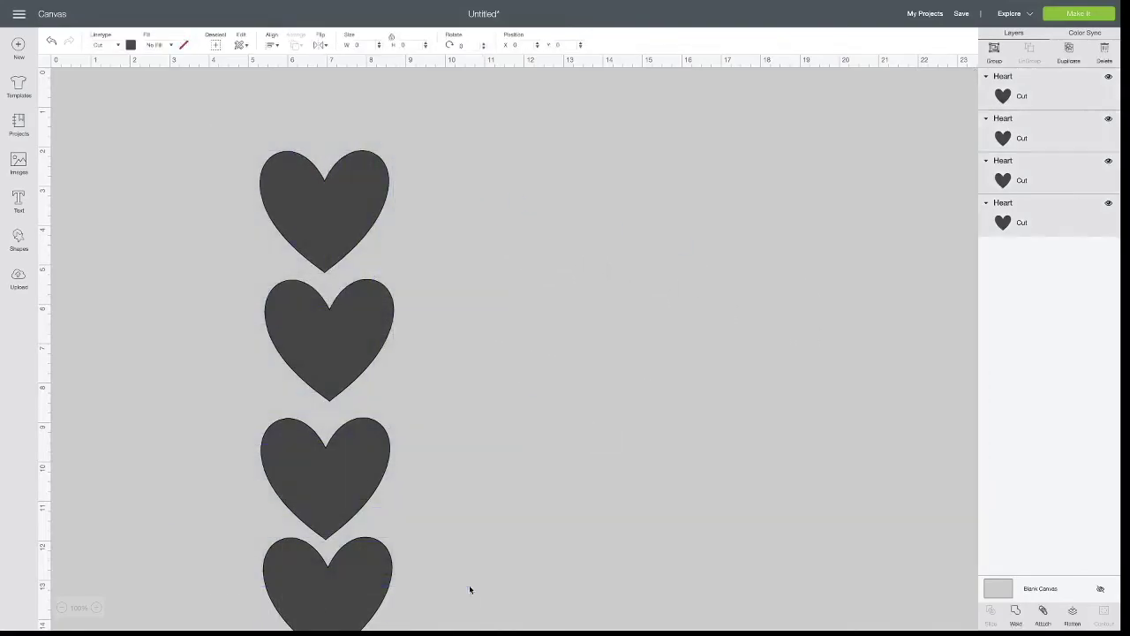
- Align the four hearts in the column by their right edges
left_click(268, 44)
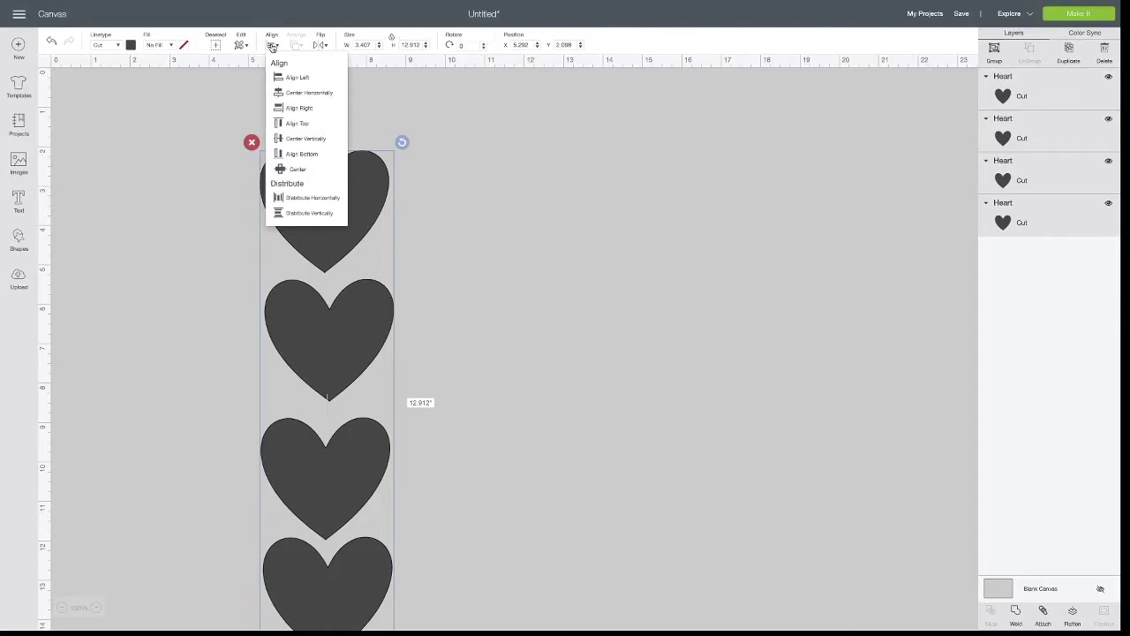
left_click(318, 109)
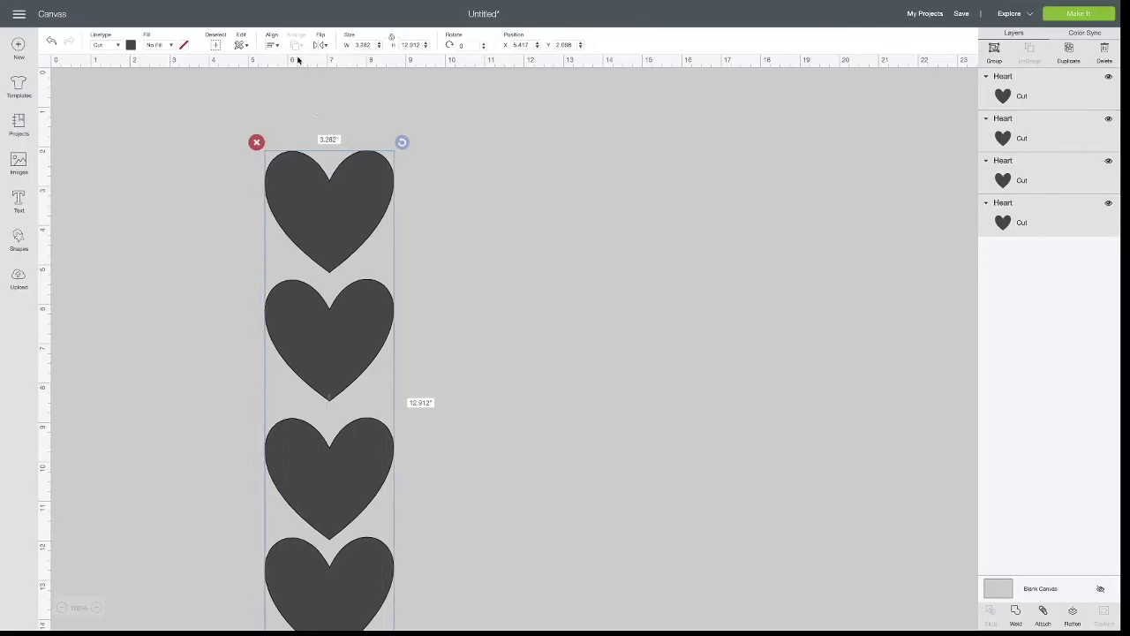
- Distribute the four hearts vertically, and move the whole column to about X 7.64, Y 0.58 inches
left_click(271, 44)
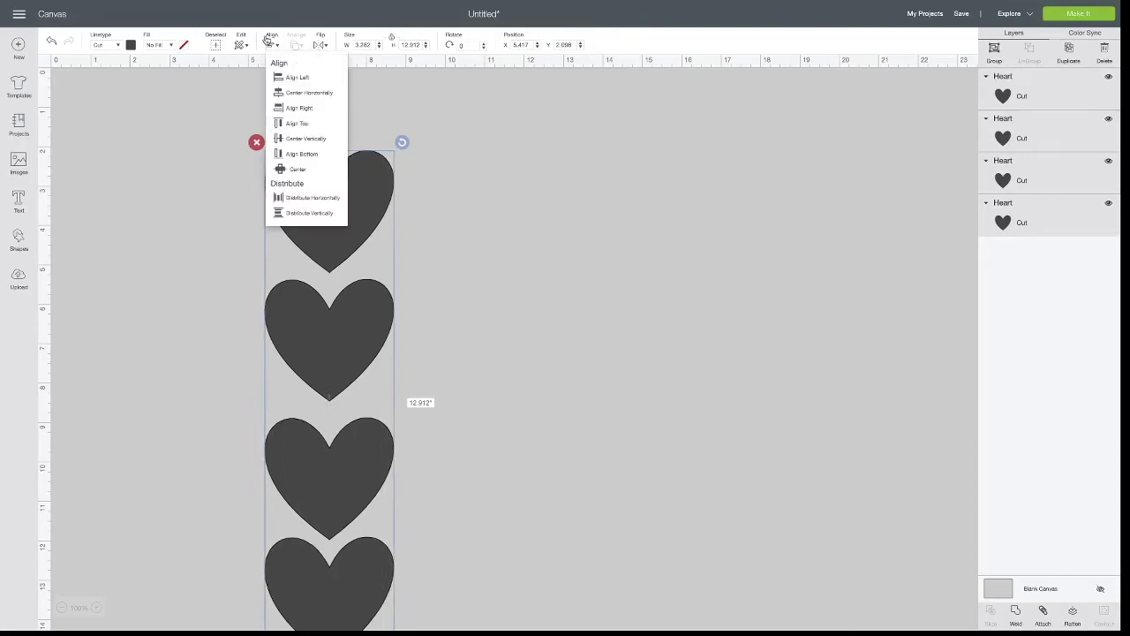
left_click(318, 215)
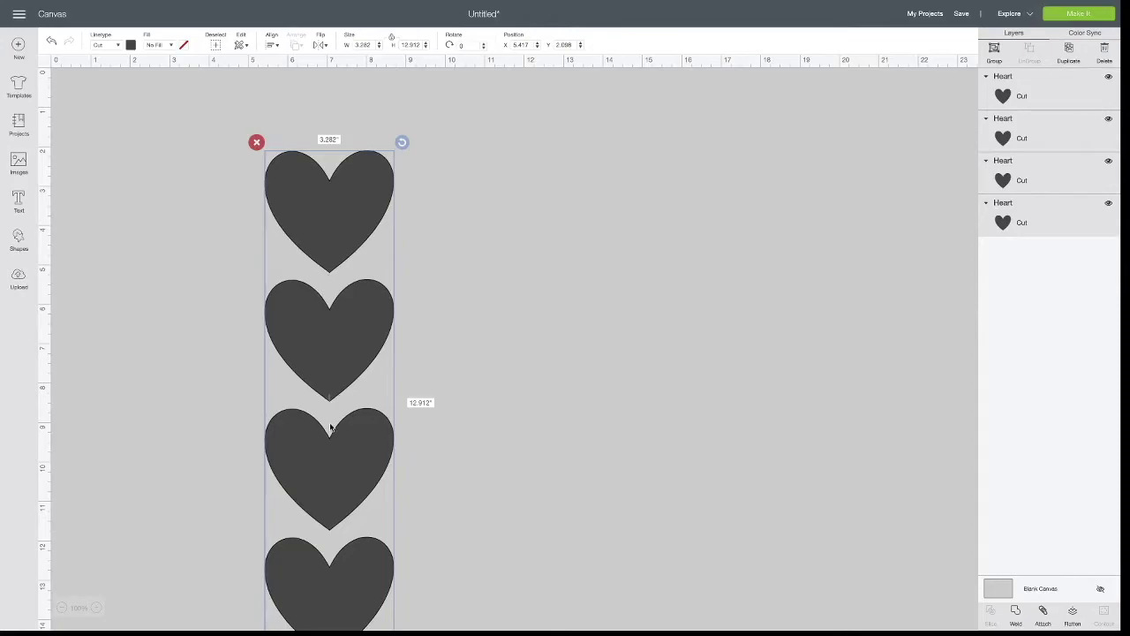
left_click_drag(341, 320, 425, 284)
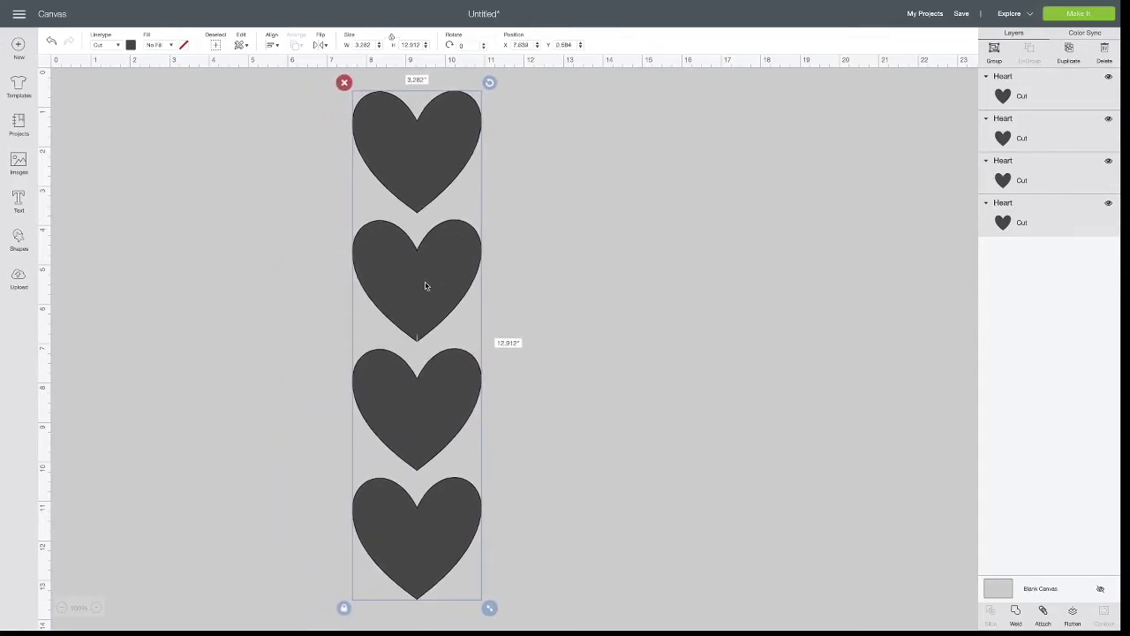
left_click(642, 286)
- Recolour the top heart lavender and the second heart green
left_click(400, 154)
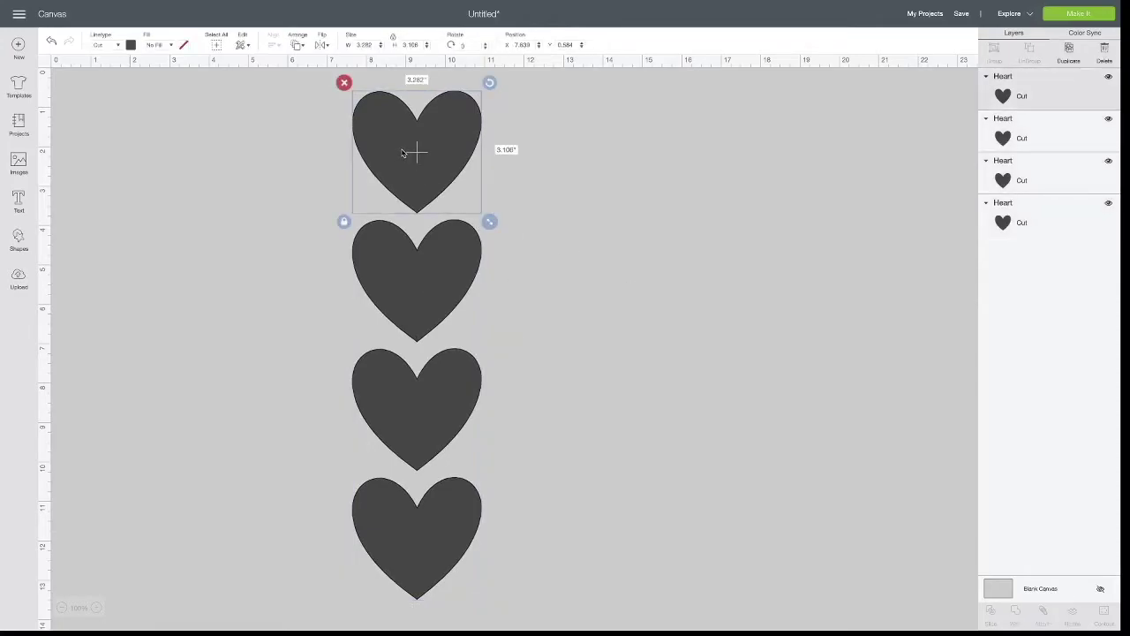
left_click(131, 44)
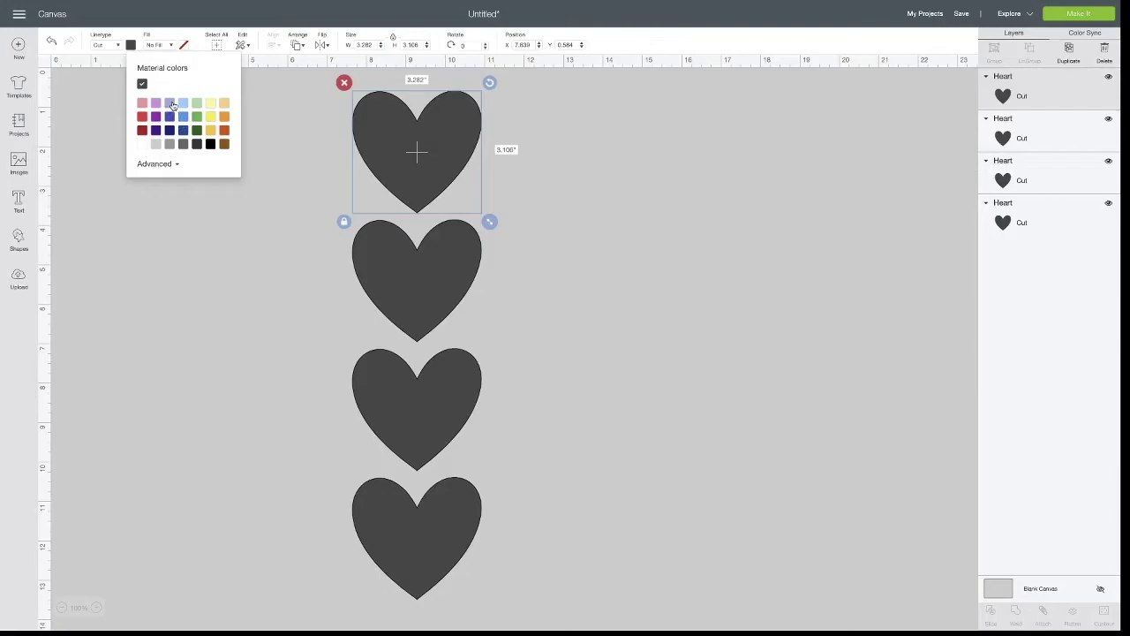
left_click(155, 102)
left_click(380, 244)
left_click(131, 44)
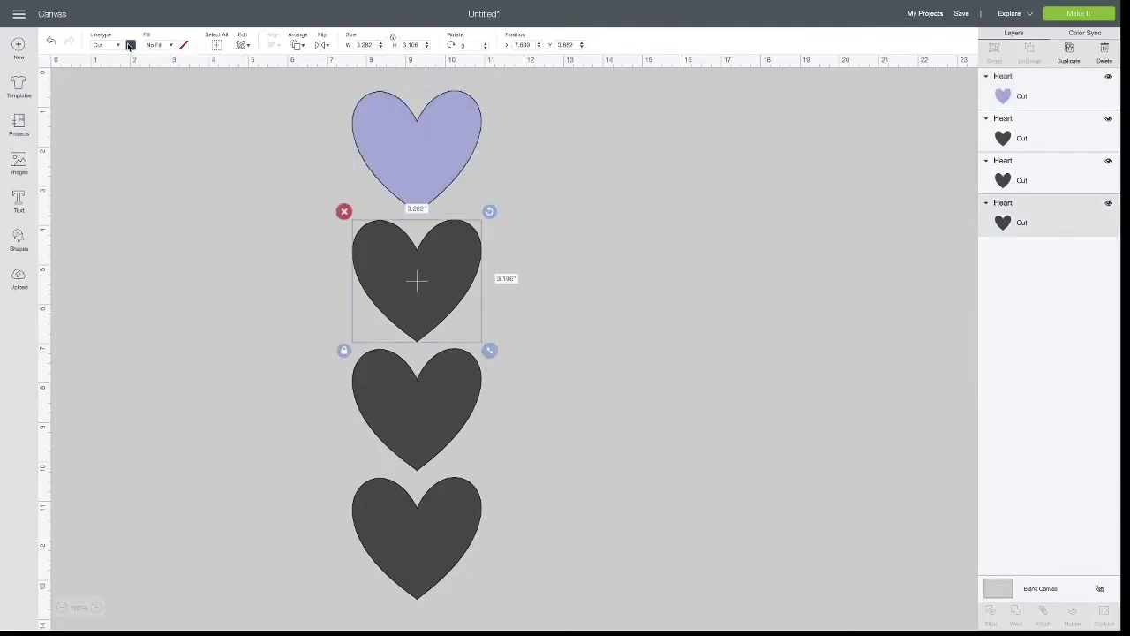
left_click(196, 116)
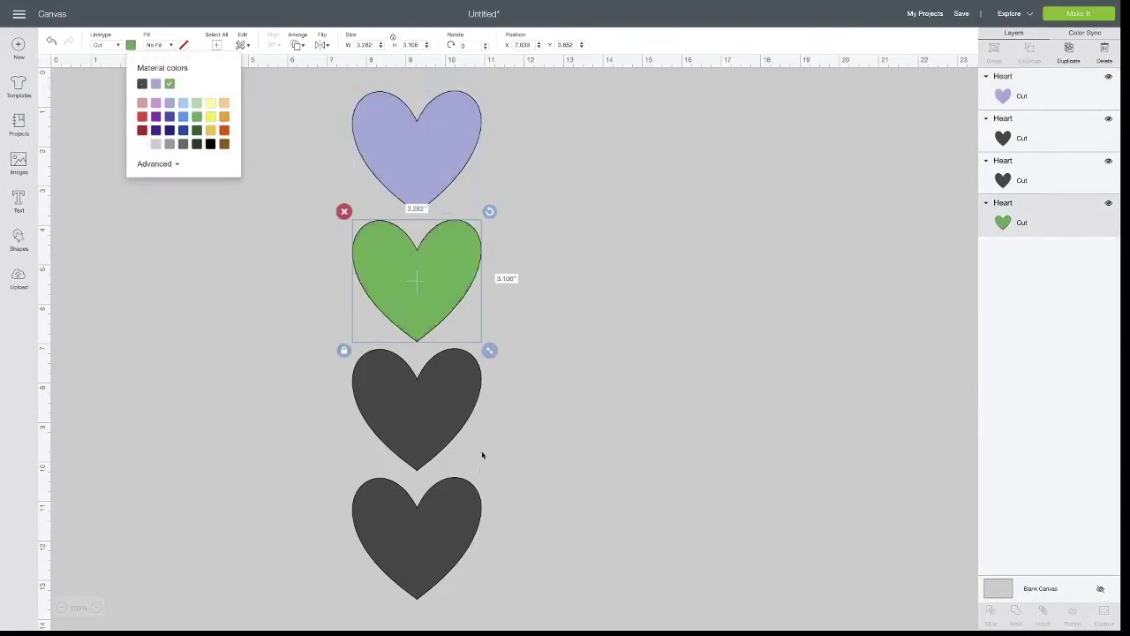
- Recolour the third heart in the column yellow and clear the selection
left_click(432, 406)
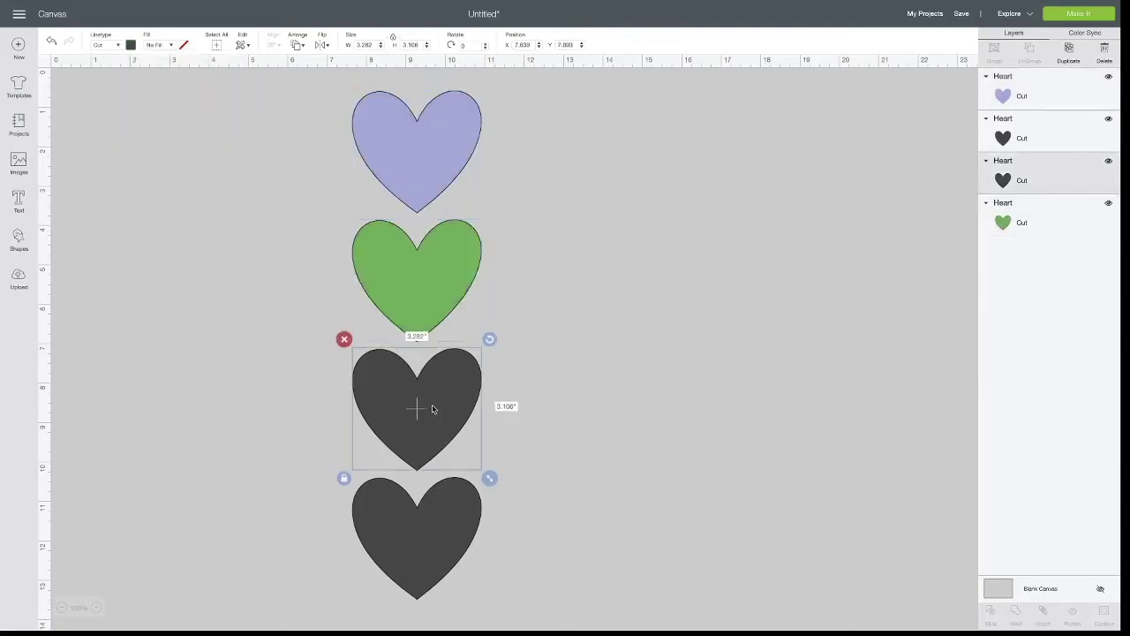
left_click(131, 44)
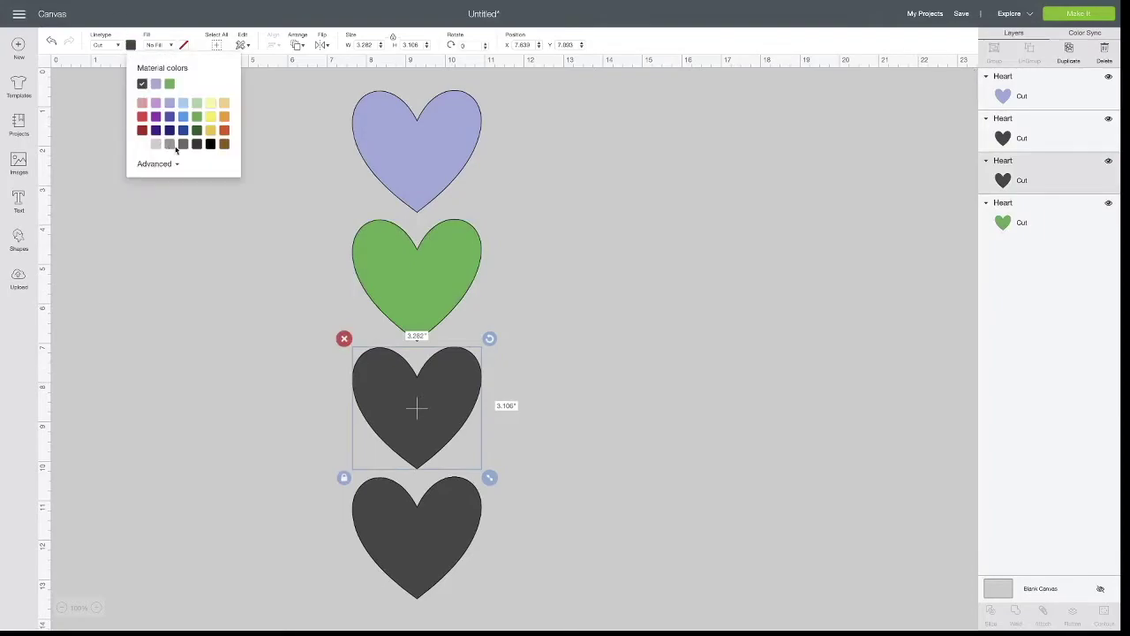
left_click(212, 117)
left_click(695, 295)
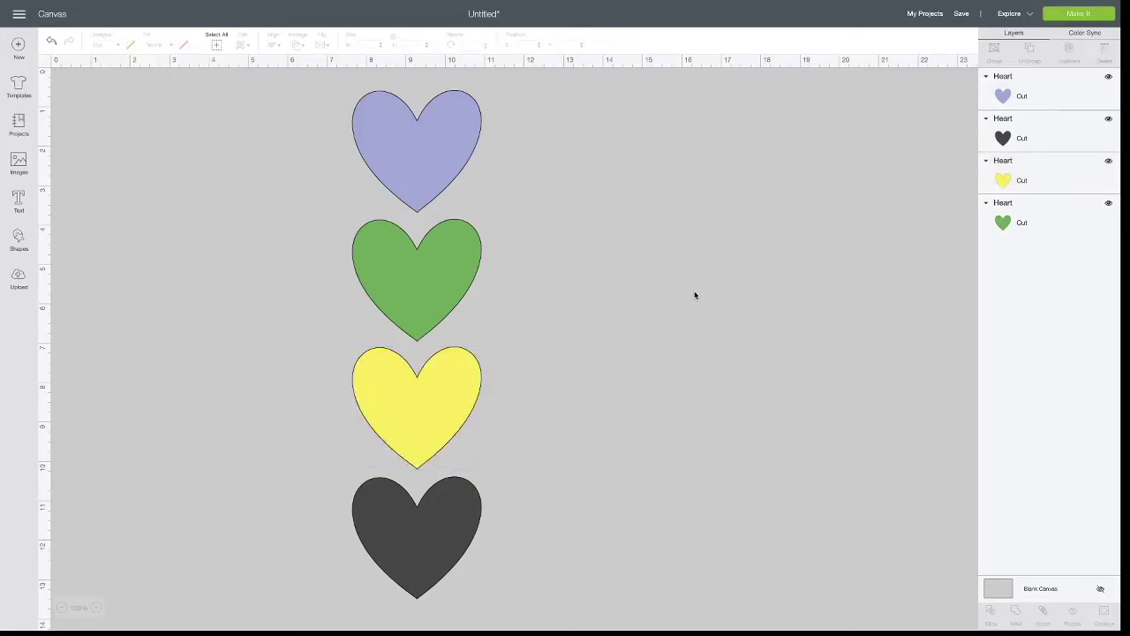
- Select the lavender, yellow and green hearts one at a time, and clear the selection
left_click(412, 151)
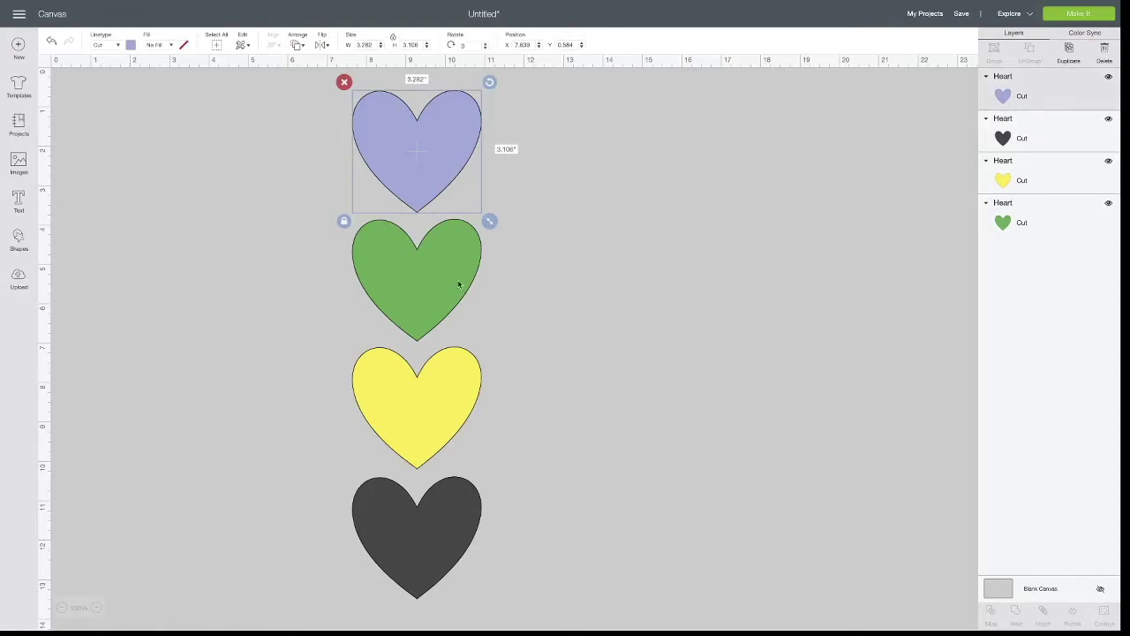
left_click(441, 385)
left_click(429, 275)
left_click(438, 183)
left_click(597, 274)
- Box-select the top two hearts and then the top three as a group on the canvas, and clear the selection
left_click_drag(250, 104, 441, 269)
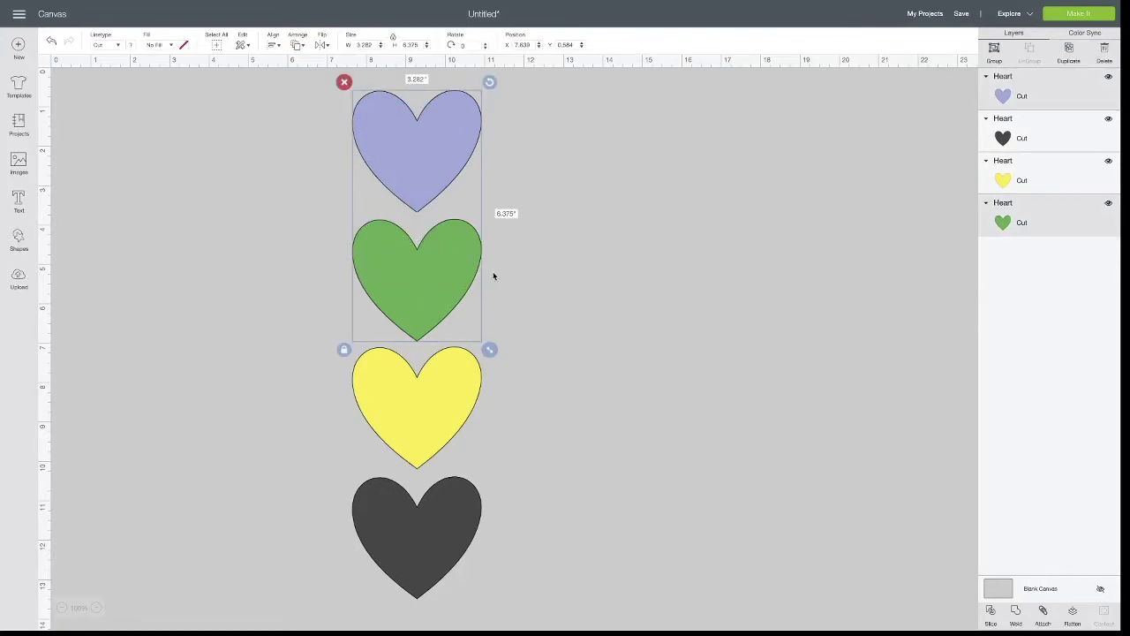
left_click(275, 117)
left_click_drag(225, 136, 382, 224)
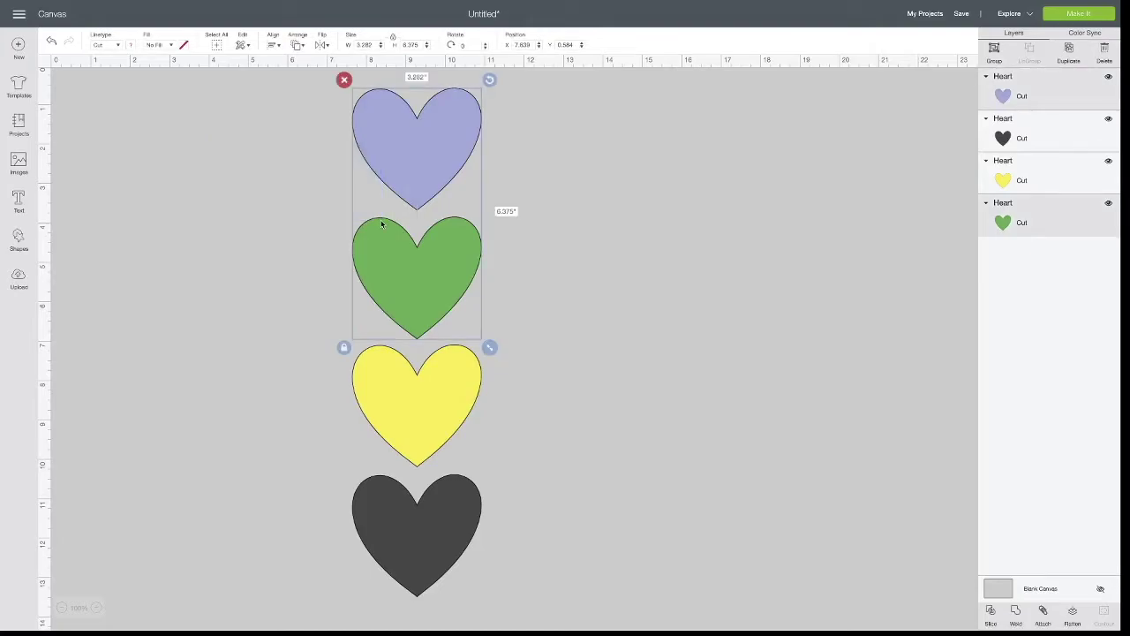
left_click(587, 263)
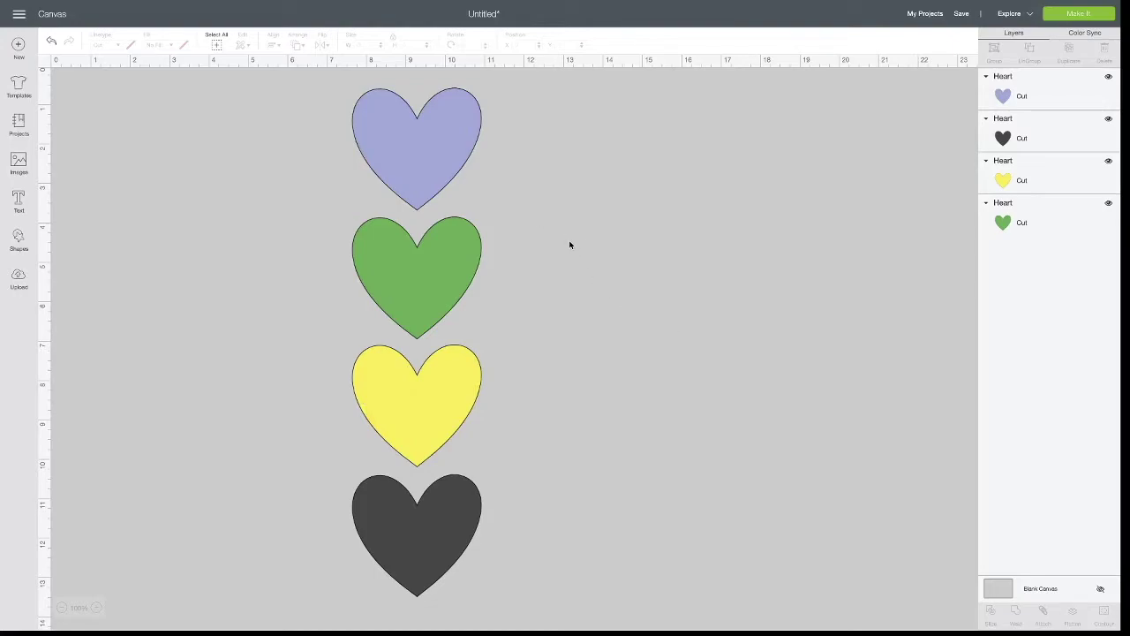
left_click_drag(248, 128, 413, 374)
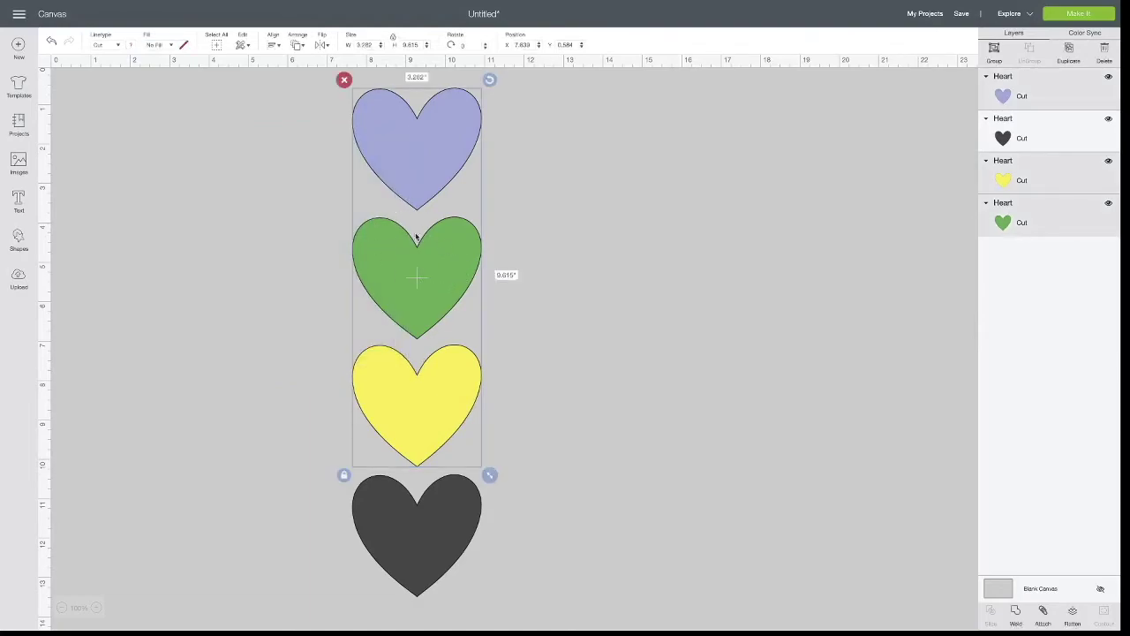
left_click(547, 257)
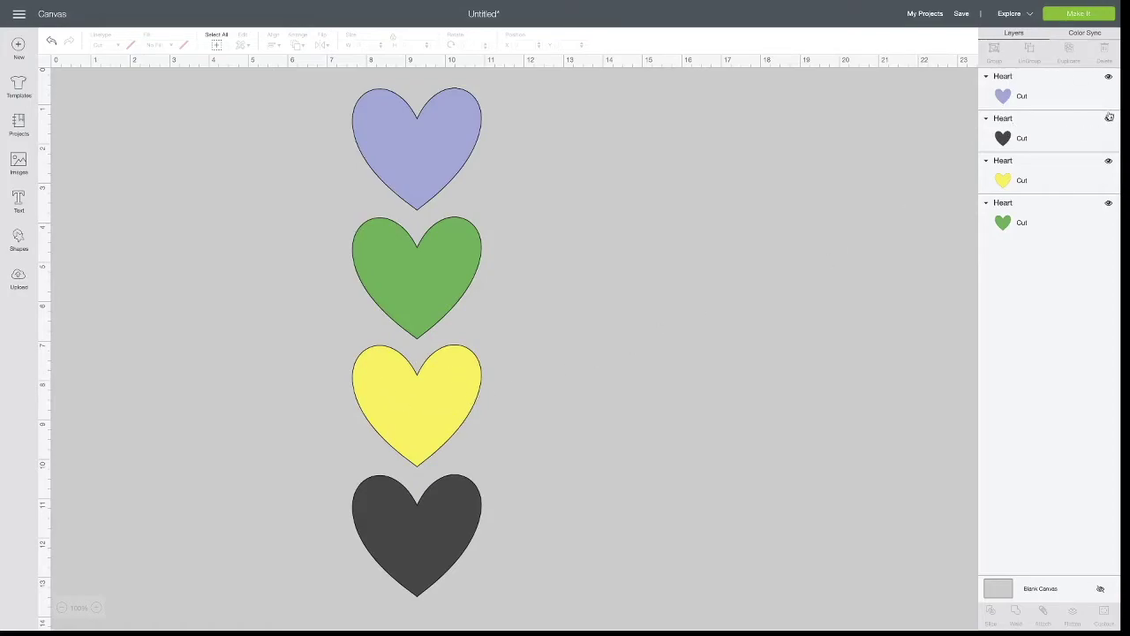
- Weld the lavender and yellow hearts into a single shape
left_click(1042, 94)
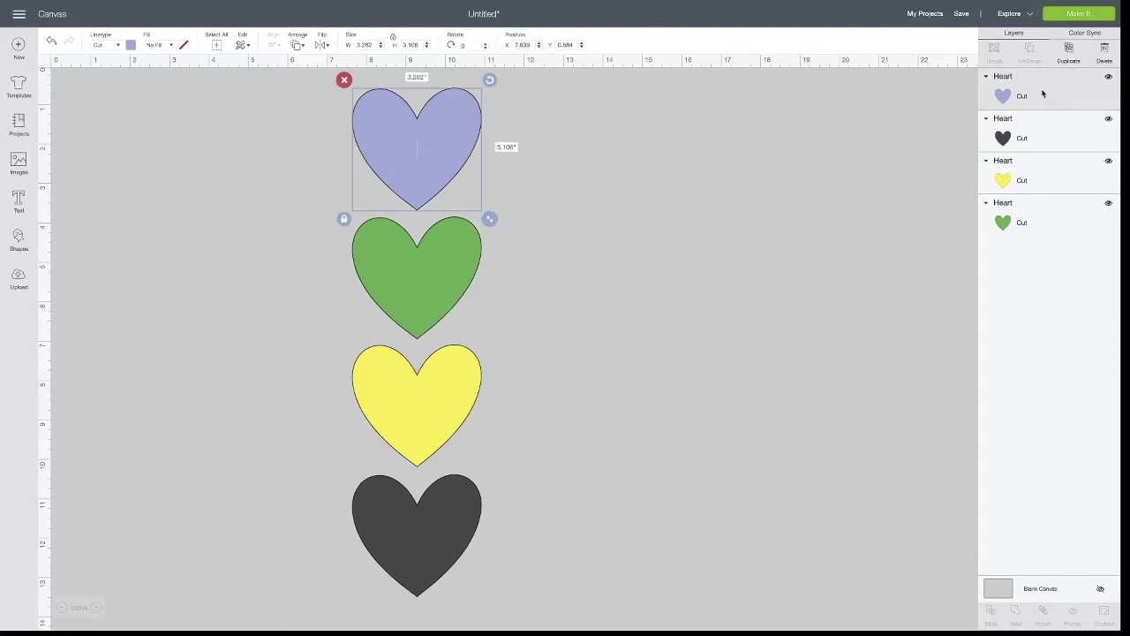
left_click(1063, 166, "shift")
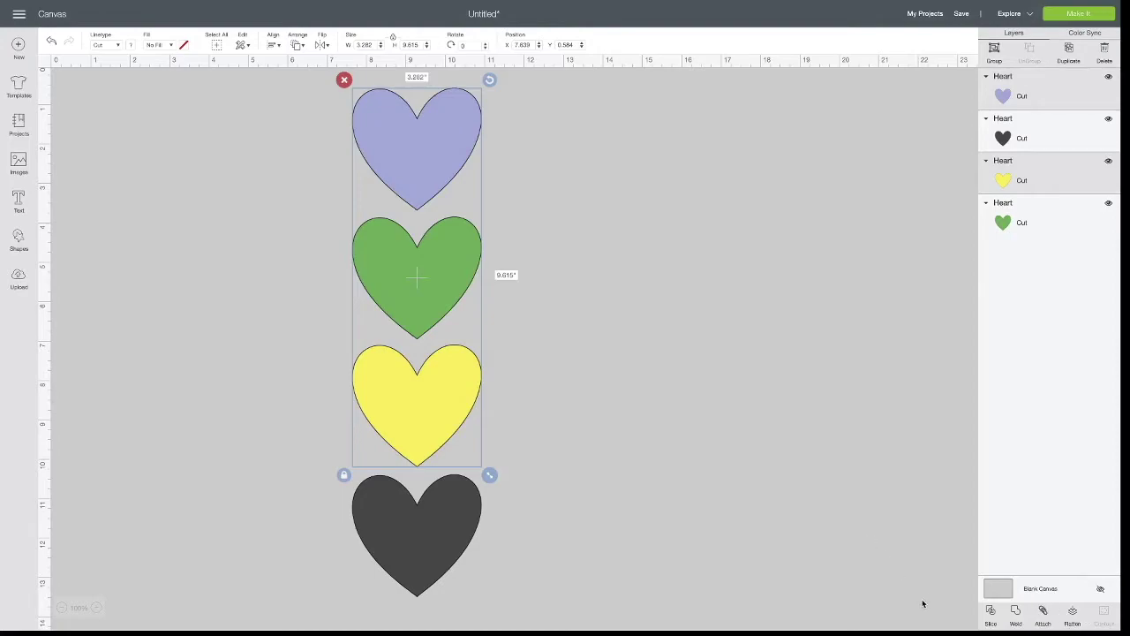
left_click(1016, 614)
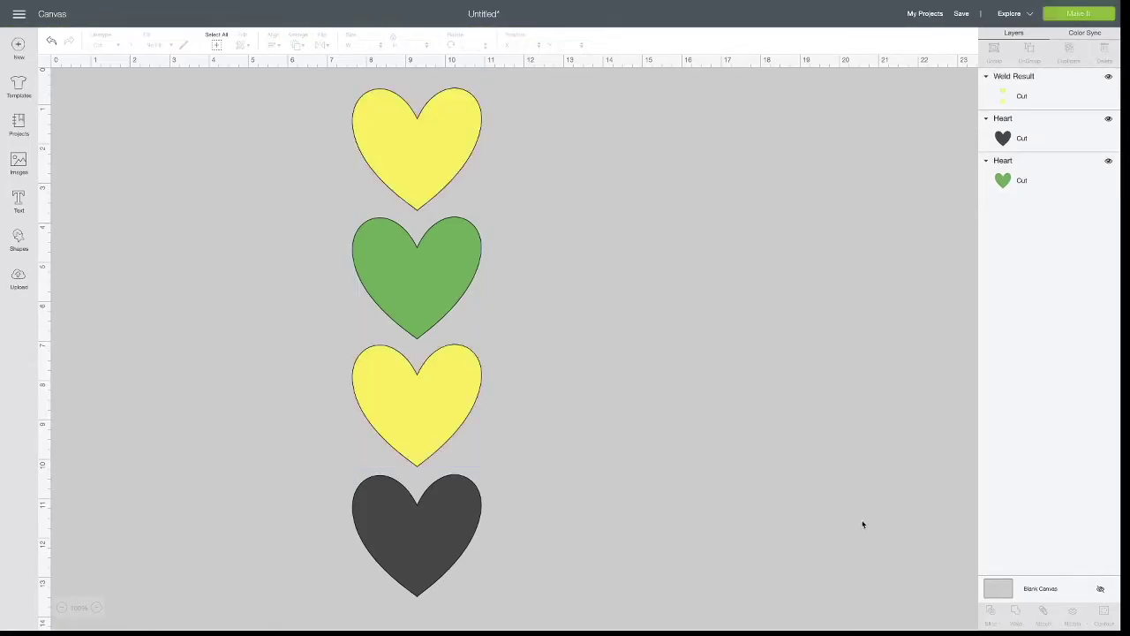
- Move the welded pair of hearts away from the column to about X 14.8, Y 1.39 inches
scroll(486, 243, "down", 1)
left_click(408, 132)
left_click_drag(408, 133, 699, 170)
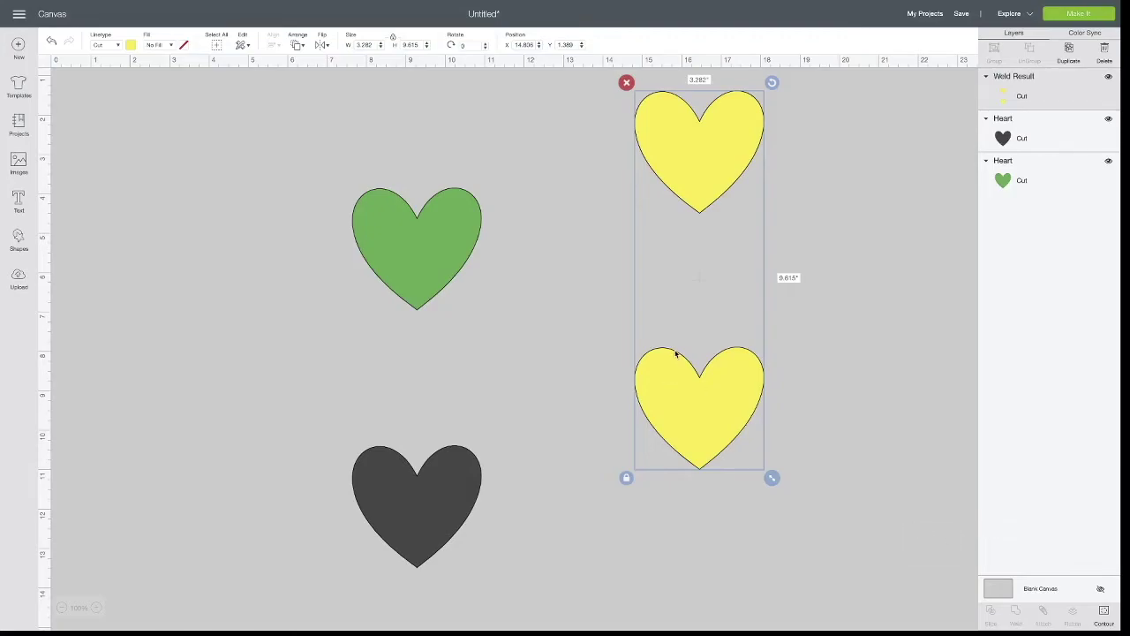
scroll(698, 278, "down", 1)
scroll(635, 291, "up", 1)
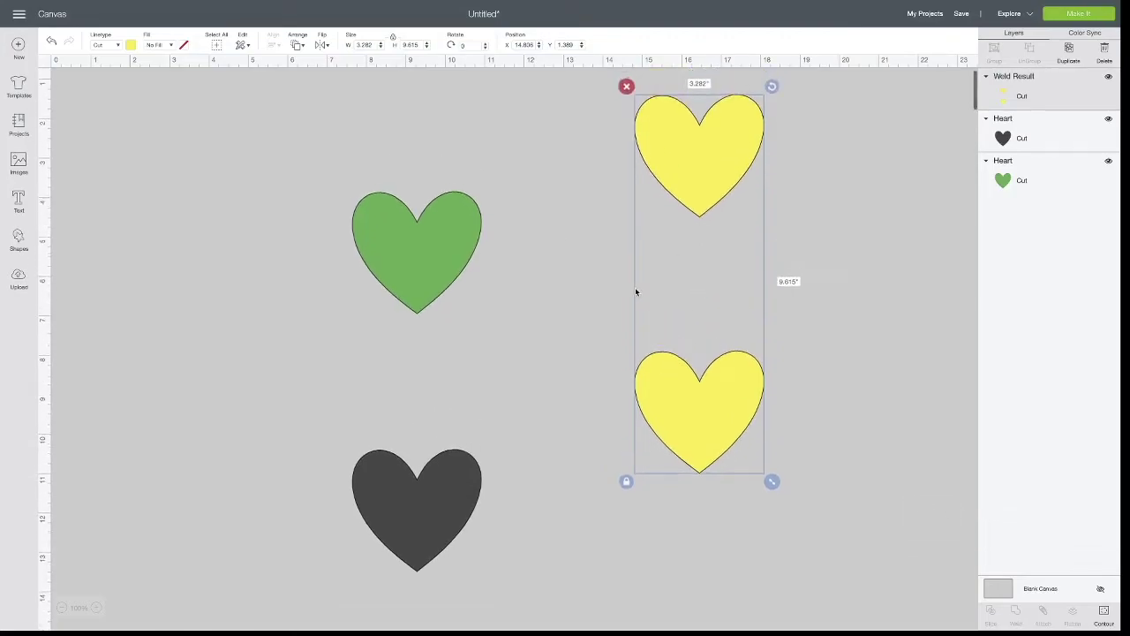
scroll(677, 288, "up", 1)
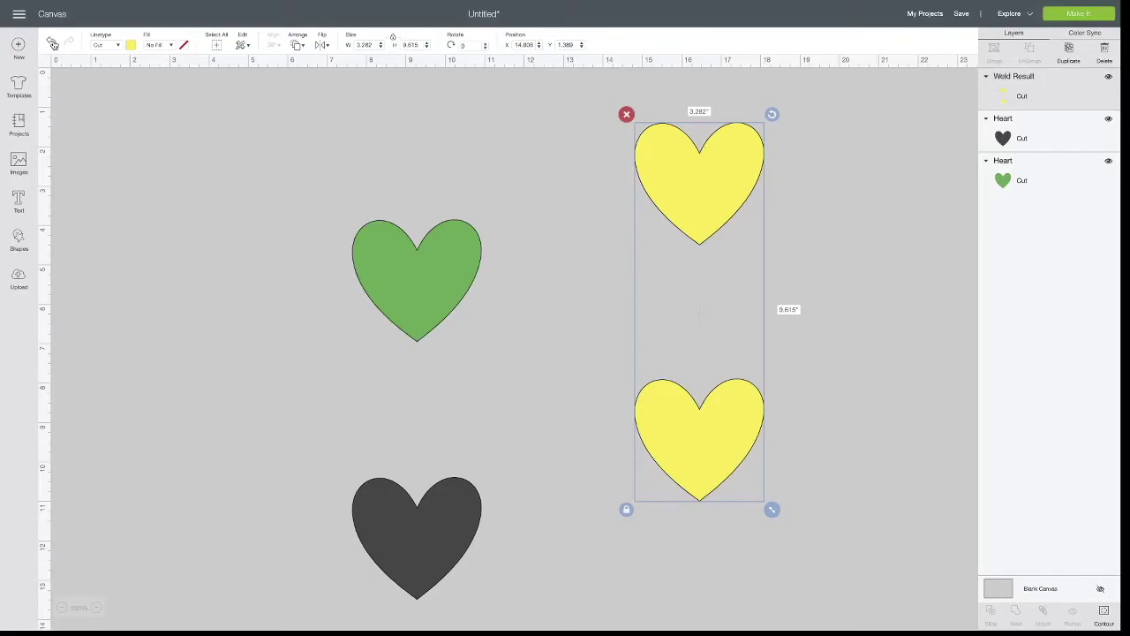
- Undo the move of the welded shape and the weld itself
left_click(52, 42)
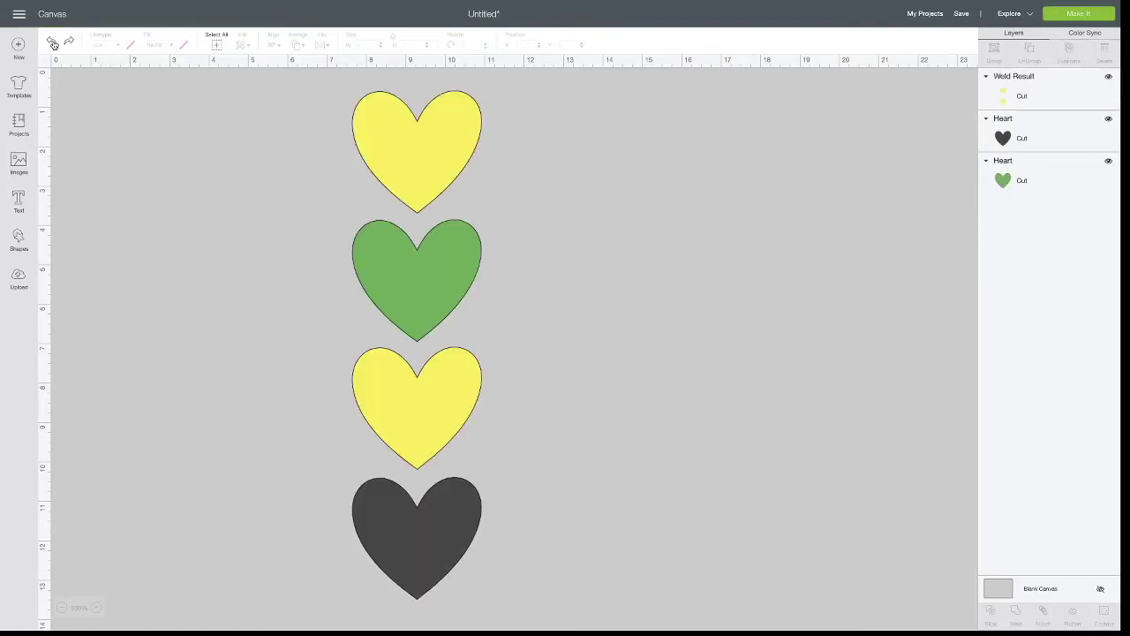
left_click(52, 41)
- Select each of the four hearts individually to check whether they are separate shapes, and clear the selection
left_click(412, 188)
left_click(430, 299)
left_click(423, 383)
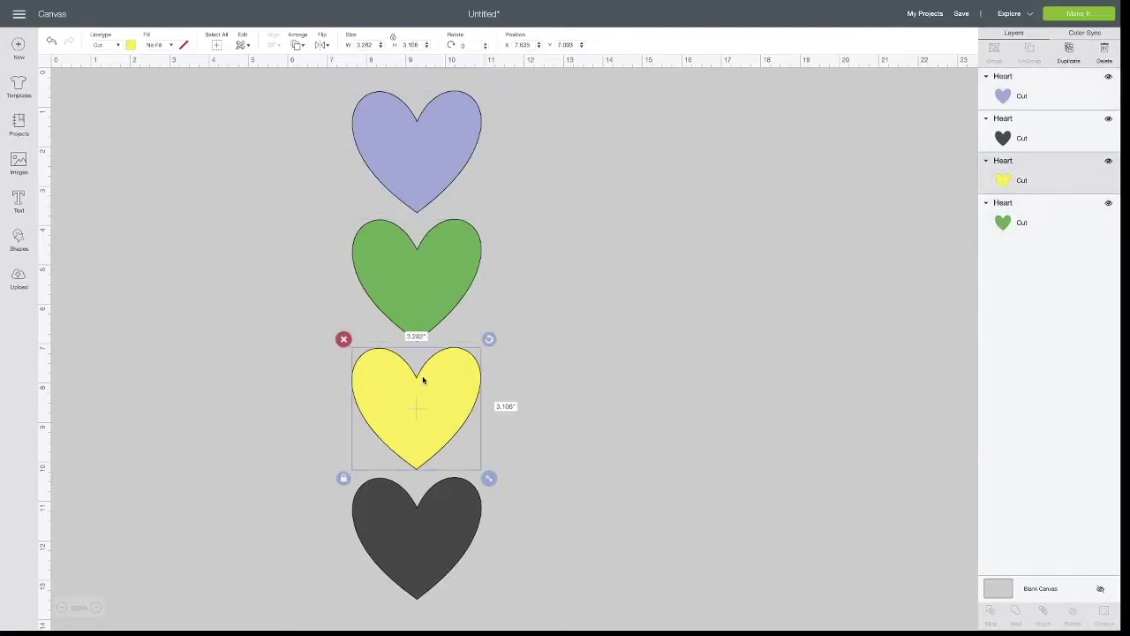
left_click(455, 513)
left_click(429, 422)
left_click(427, 308)
left_click(409, 181)
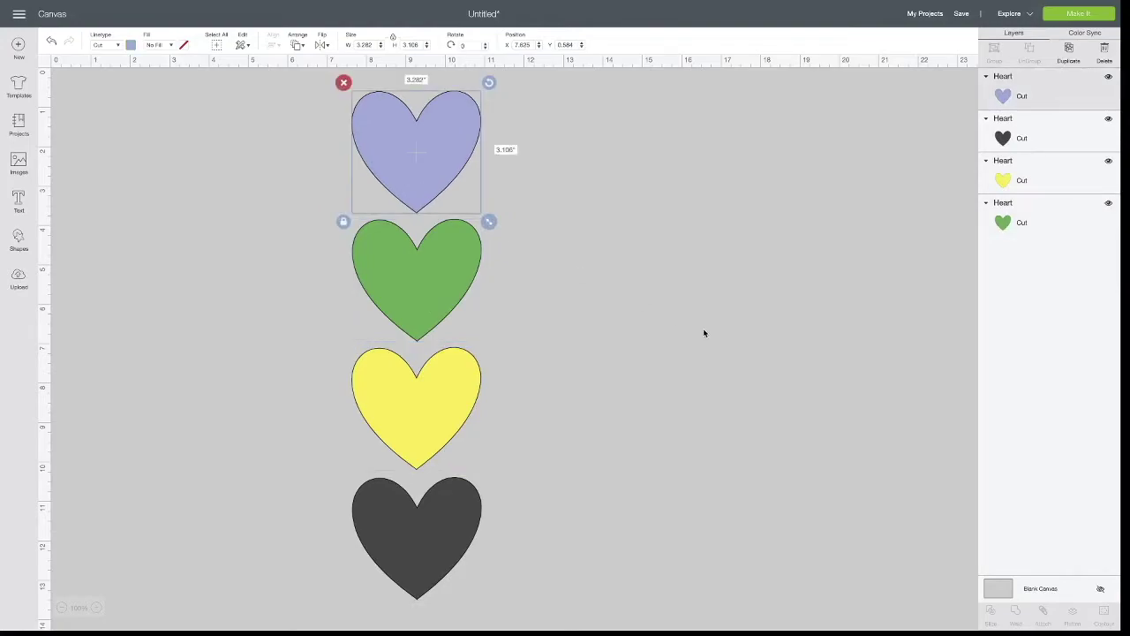
left_click(709, 332)
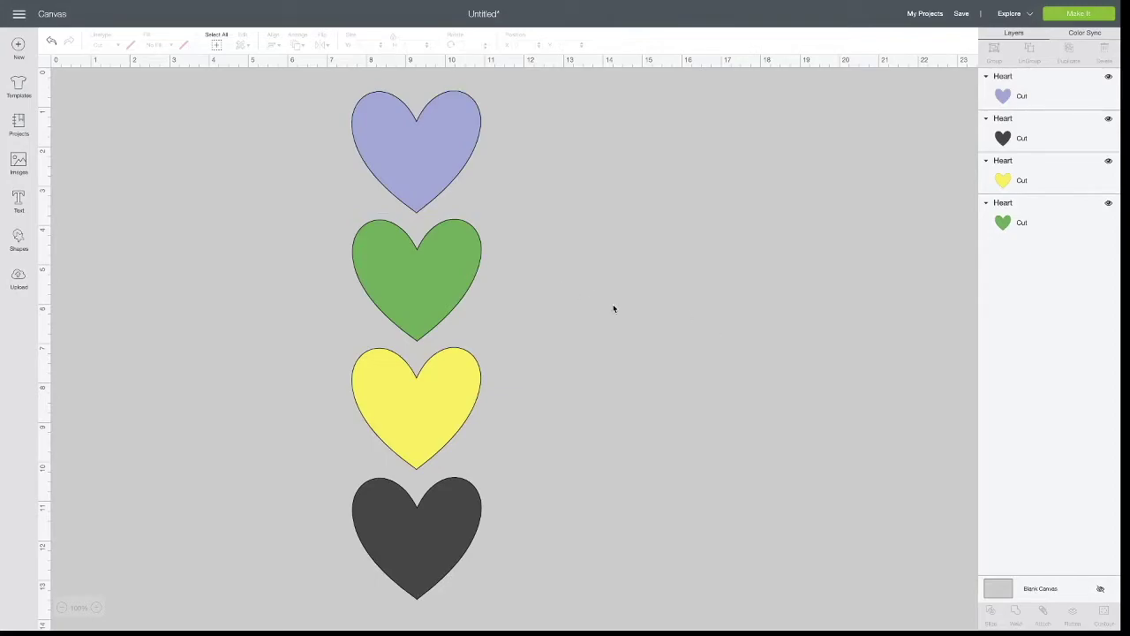
- Move the lavender heart out of the column, level with the green heart, to about X 13.61, Y 3.66 inches
scroll(451, 187, "down", 1)
scroll(438, 190, "up", 1)
left_click_drag(401, 144, 638, 276)
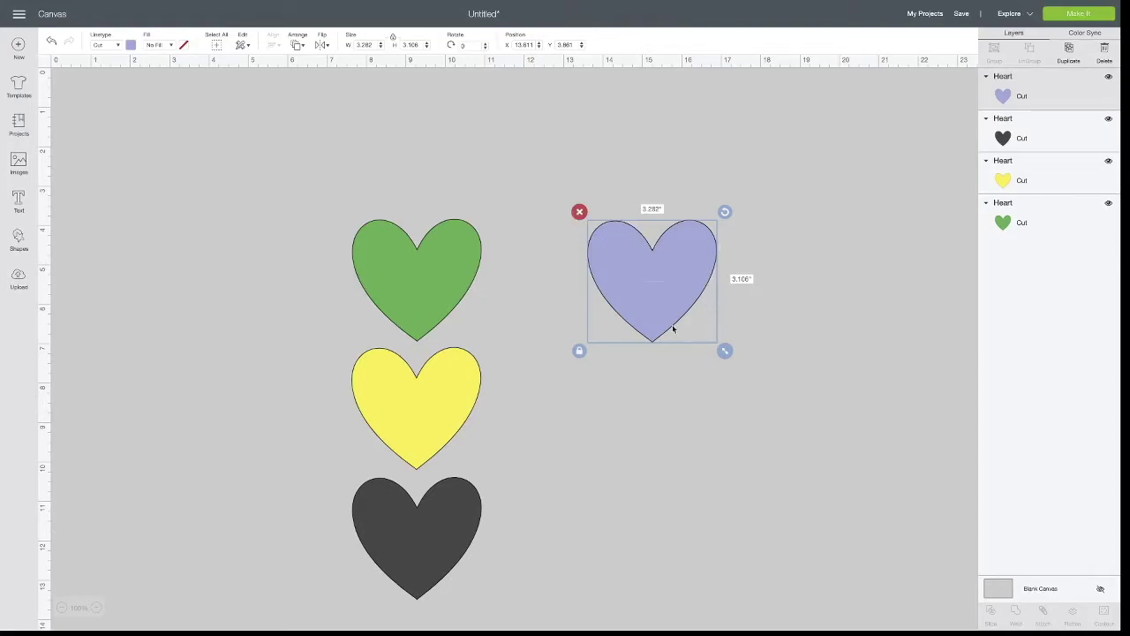
scroll(656, 257, "down", 1)
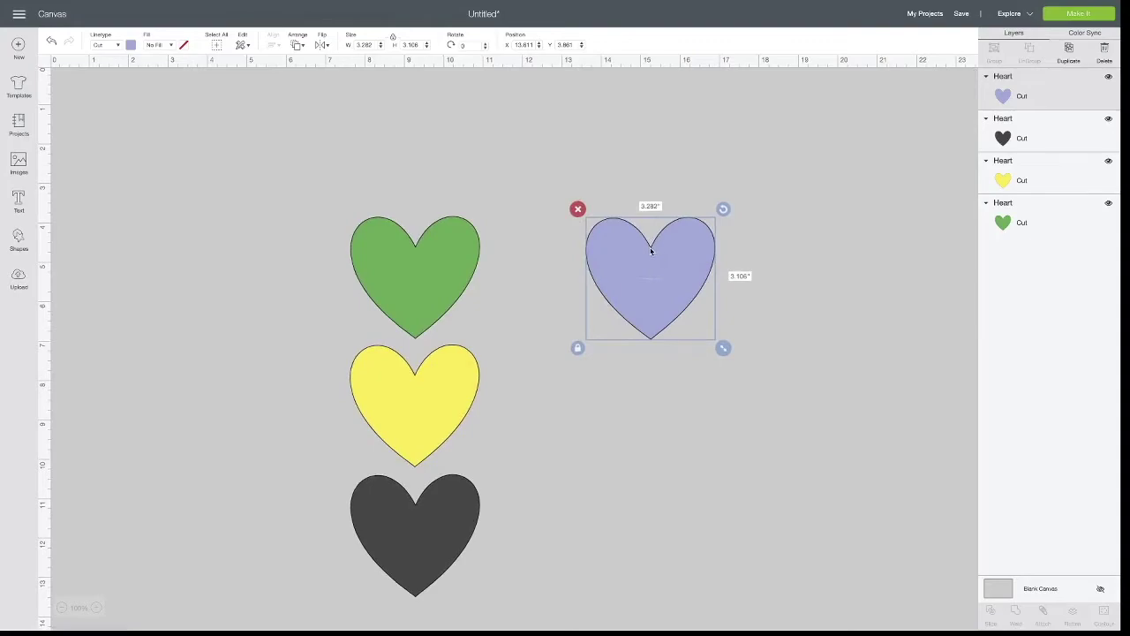
left_click(562, 271)
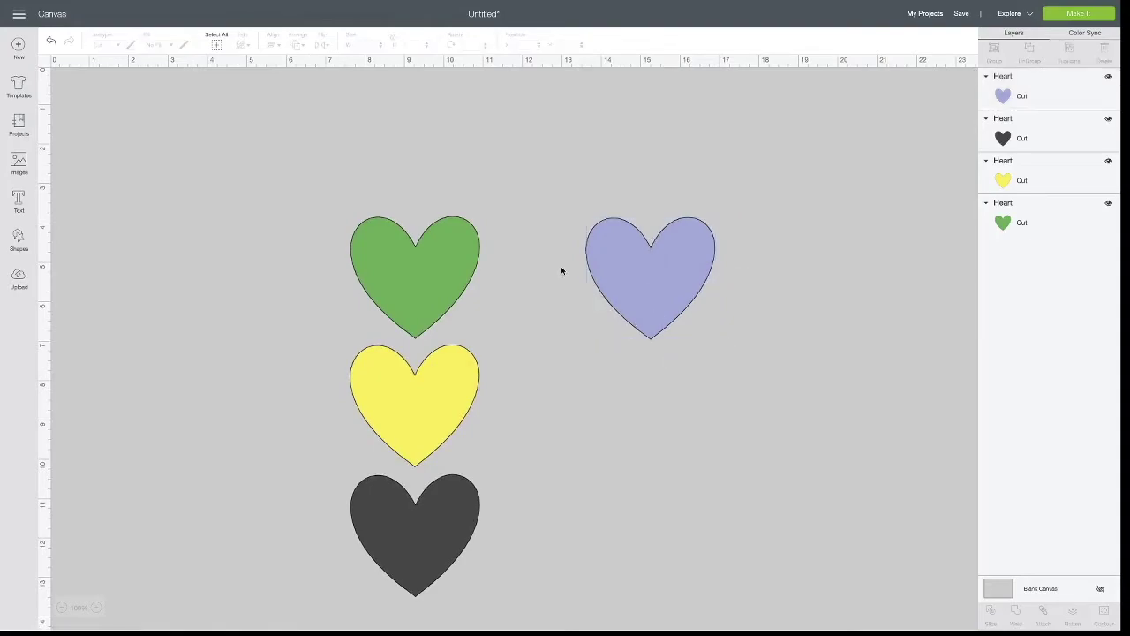
- Add a score line down the centre of the lavender heart at about X 15.25 inches, and shorten it to about 2.51 inches
left_click(18, 240)
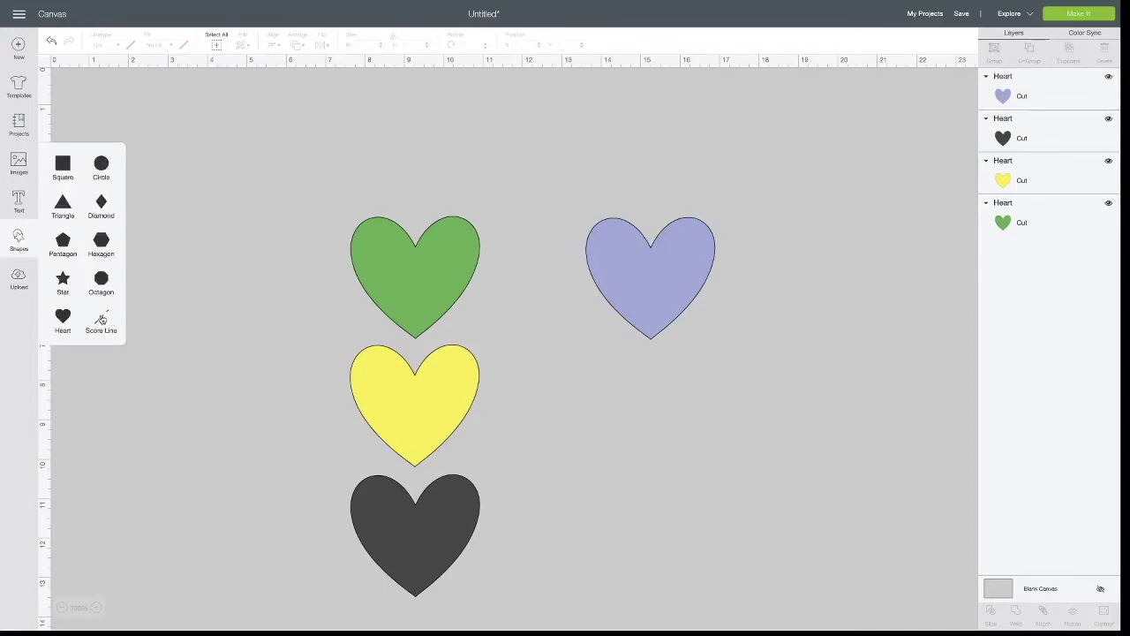
left_click(103, 319)
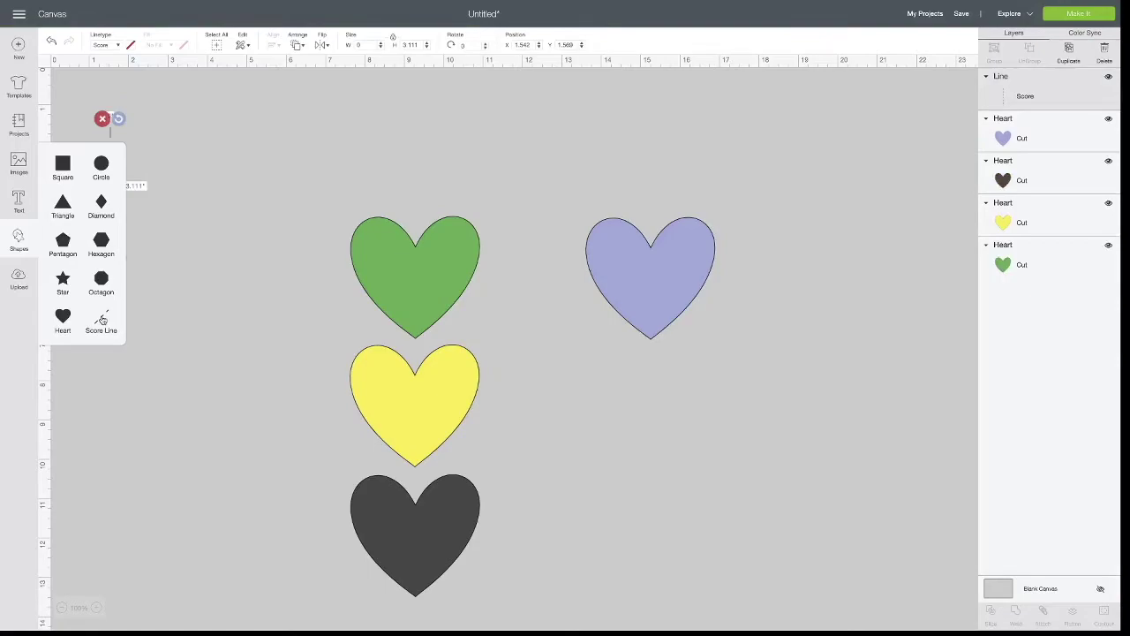
left_click_drag(110, 132, 652, 230)
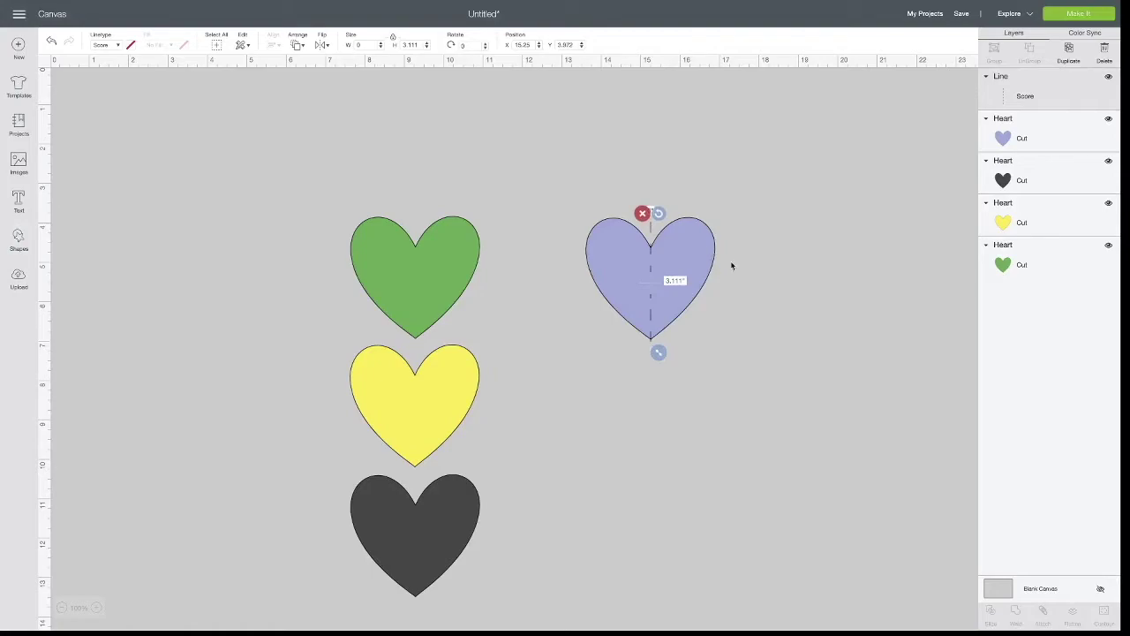
left_click_drag(651, 230, 650, 234)
left_click_drag(656, 362, 653, 317)
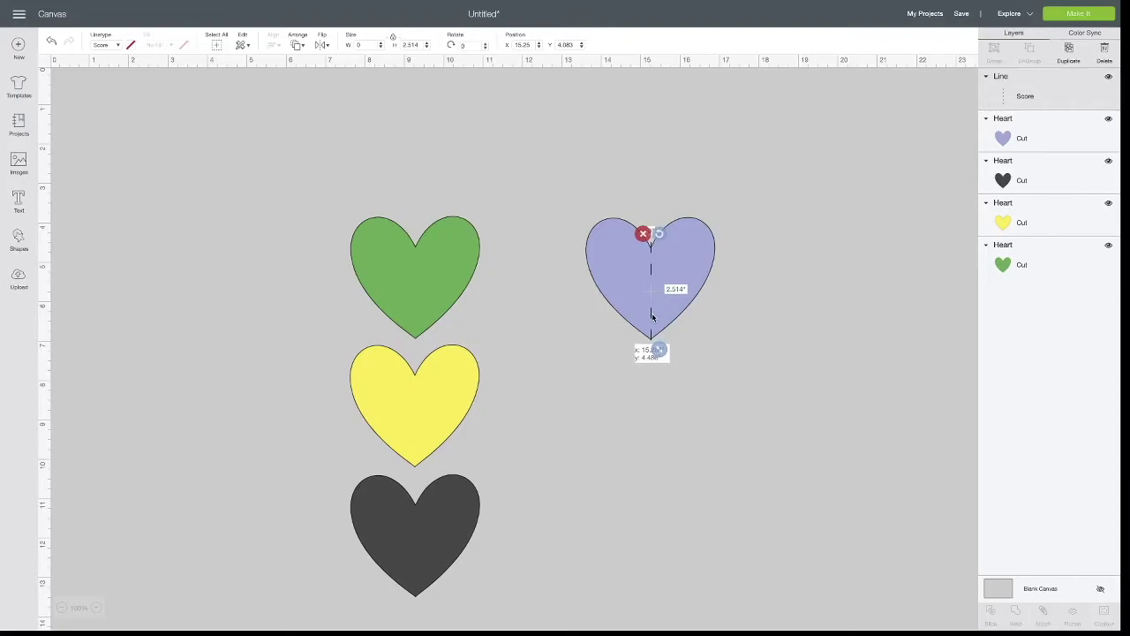
- Delete the green, yellow and dark grey hearts together, leaving the lavender heart and its score line
left_click_drag(653, 316, 653, 317)
left_click(738, 374)
left_click_drag(328, 195, 528, 547)
left_click(341, 206)
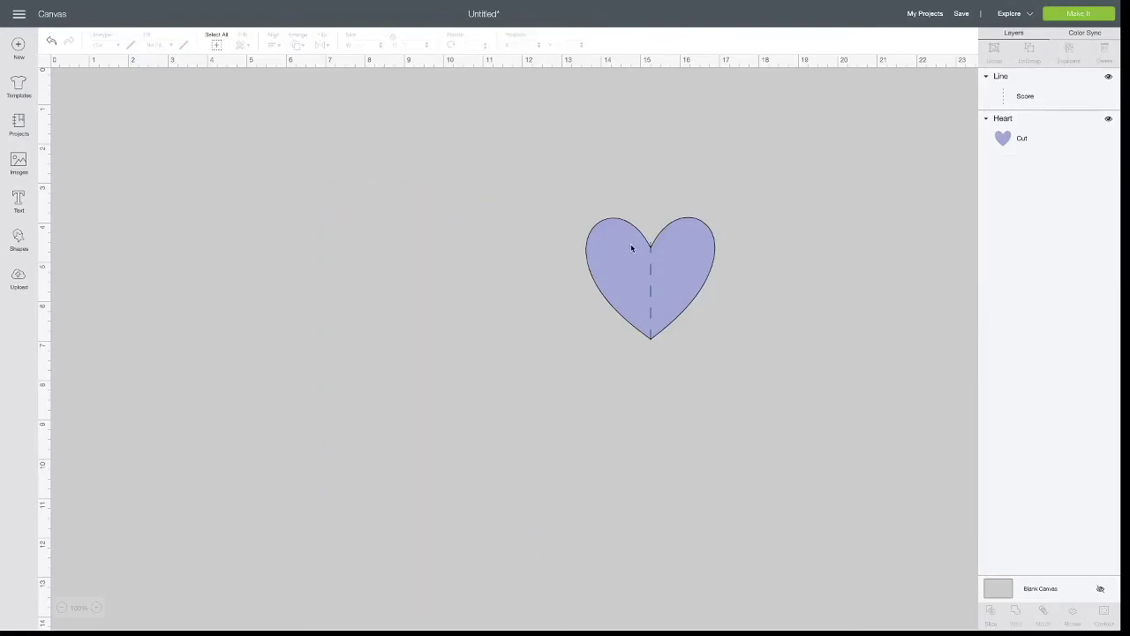
- Preview how the lavender heart and the unattached score line are laid out on the mats, and return to the canvas
left_click(1079, 14)
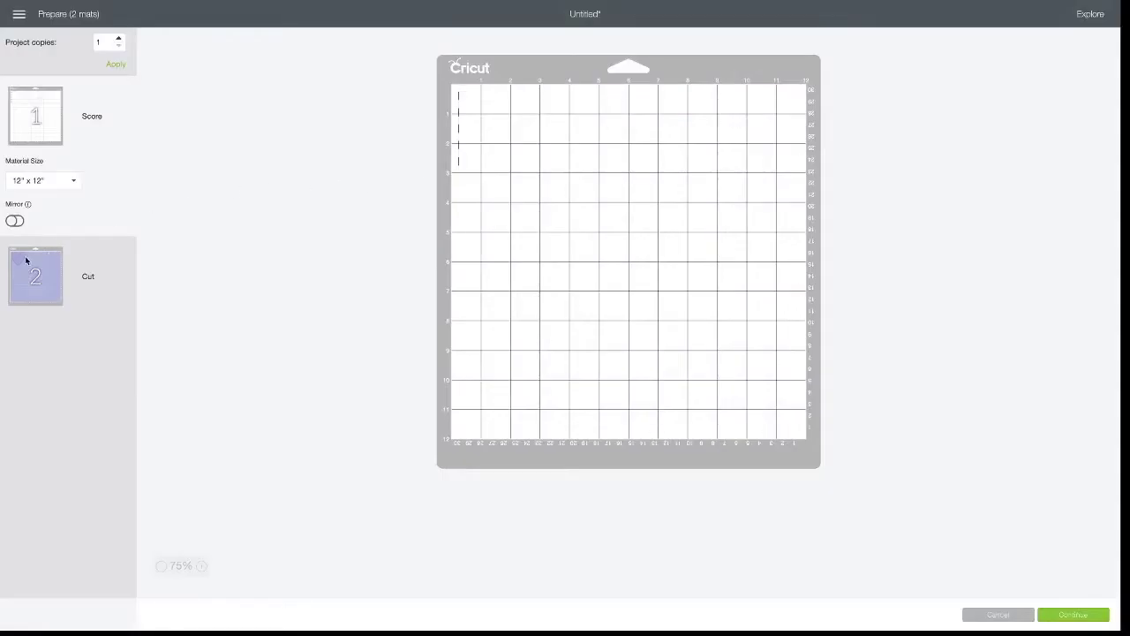
left_click(1011, 615)
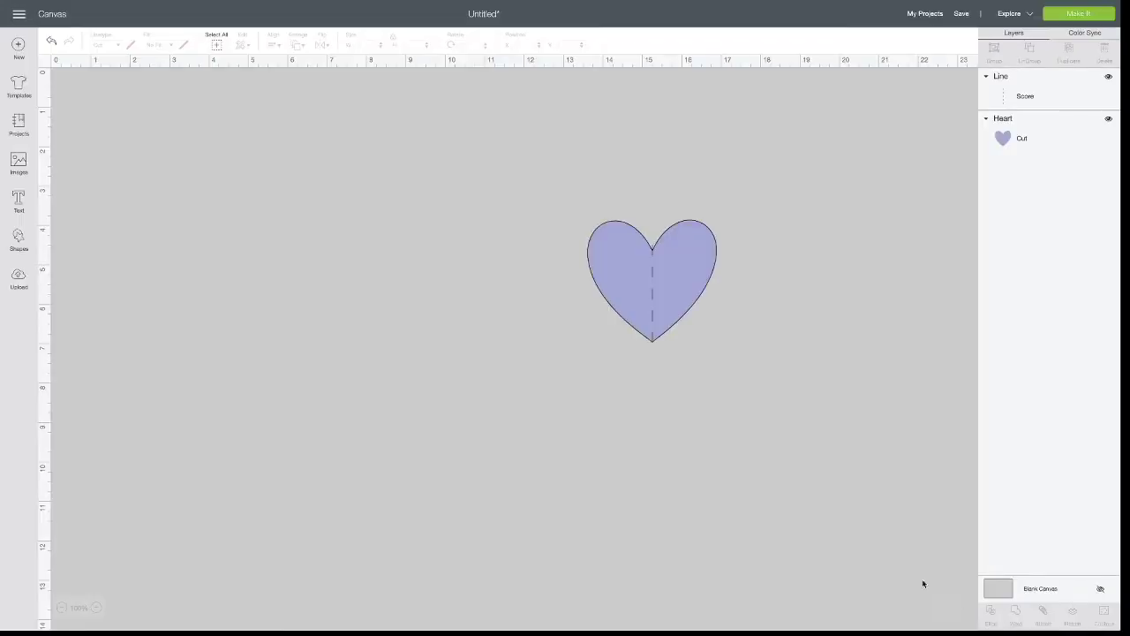
scroll(650, 256, "down", 1)
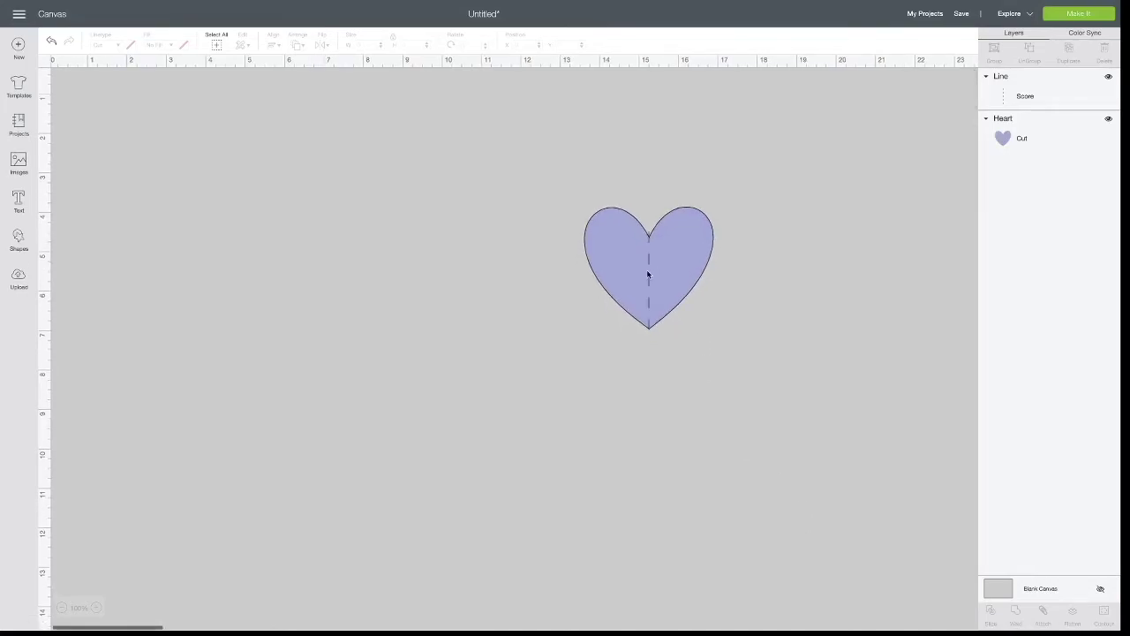
scroll(679, 356, "down", 1)
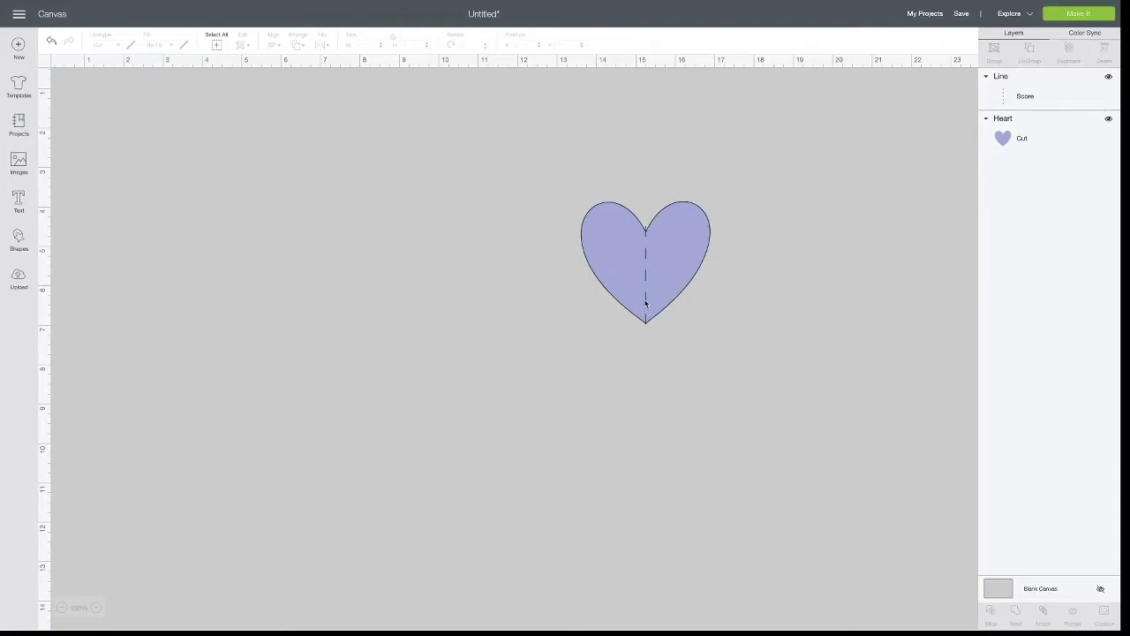
- Attach the score line to the lavender heart, preview the mat layout, and return to the canvas
left_click_drag(716, 355, 575, 184)
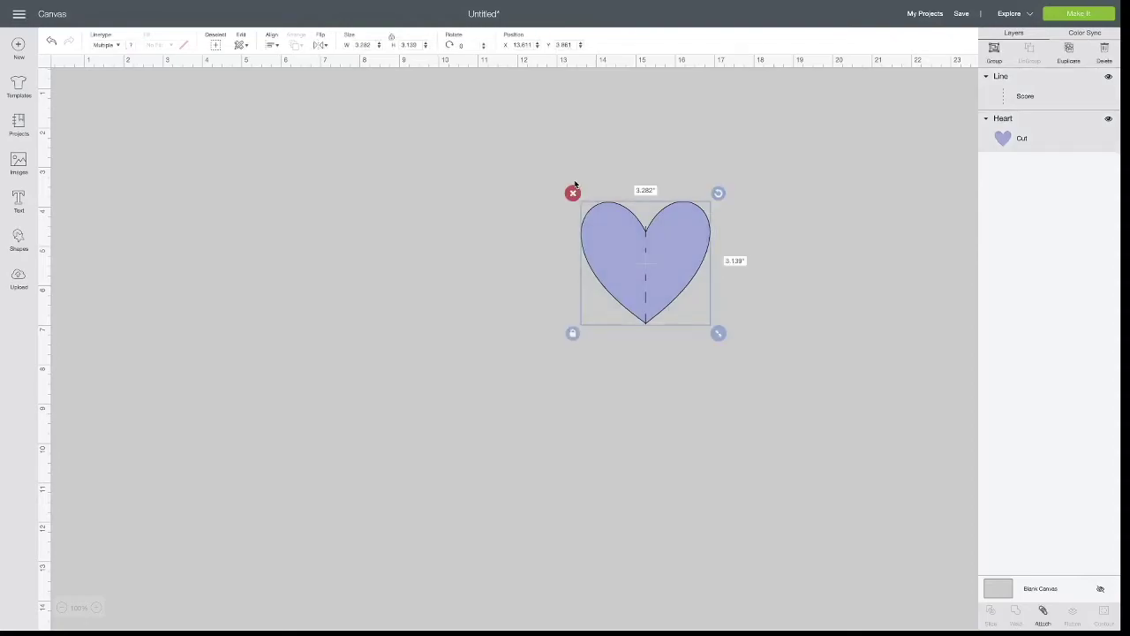
left_click(1044, 612)
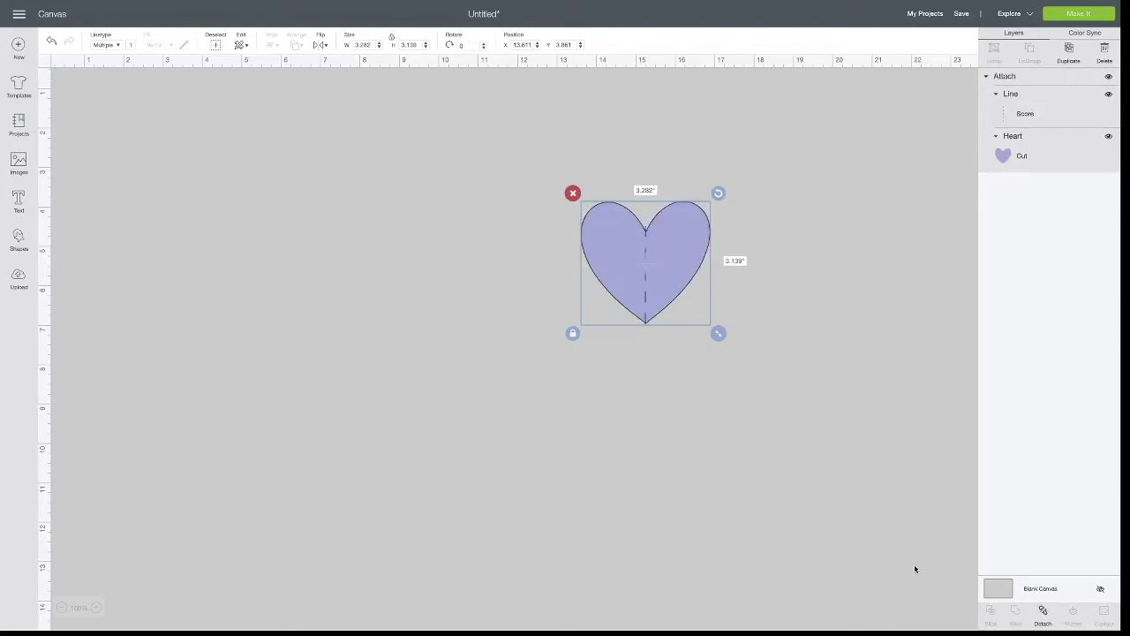
left_click(1053, 16)
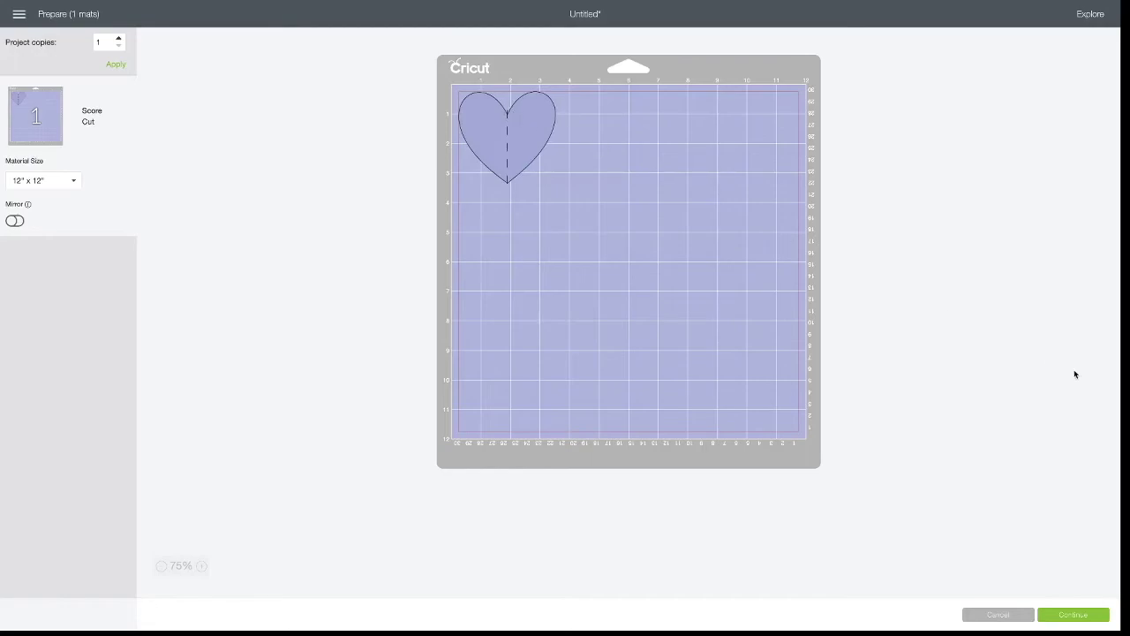
left_click(997, 614)
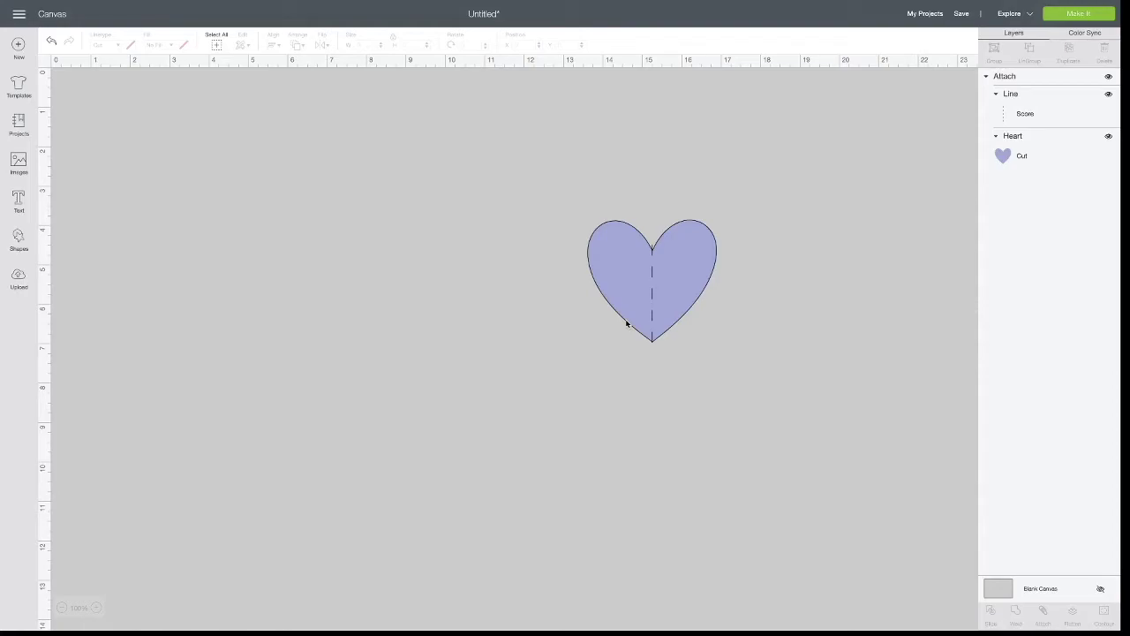
- Move the heart with its attached score line to about X 6.68, Y 3.51 inches
key("ctrl+z")
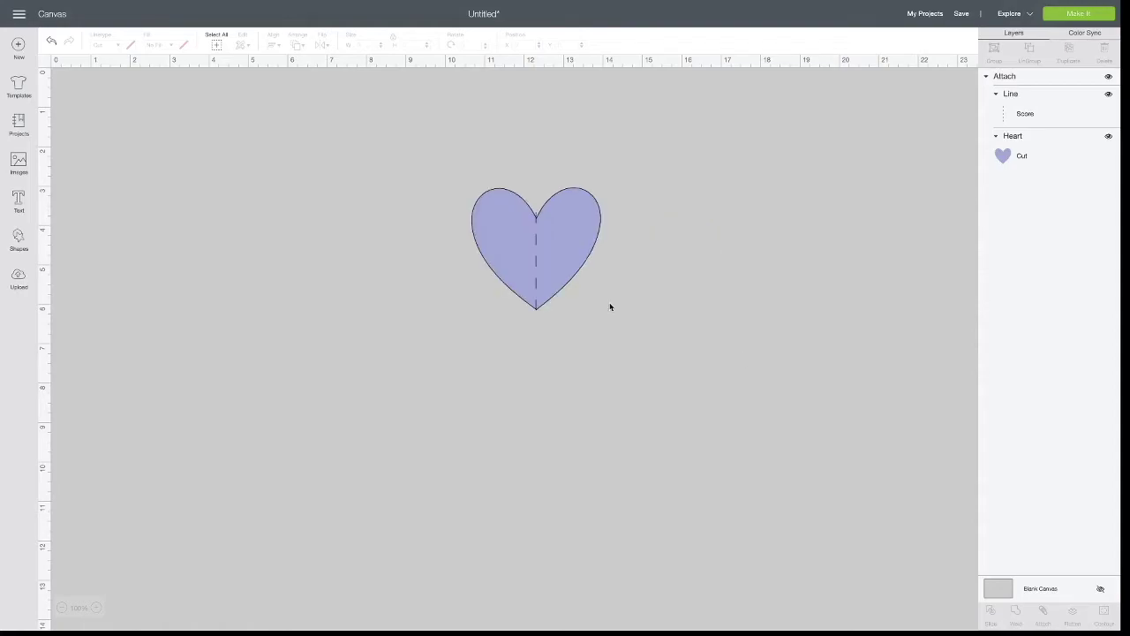
scroll(609, 302, "right", 1)
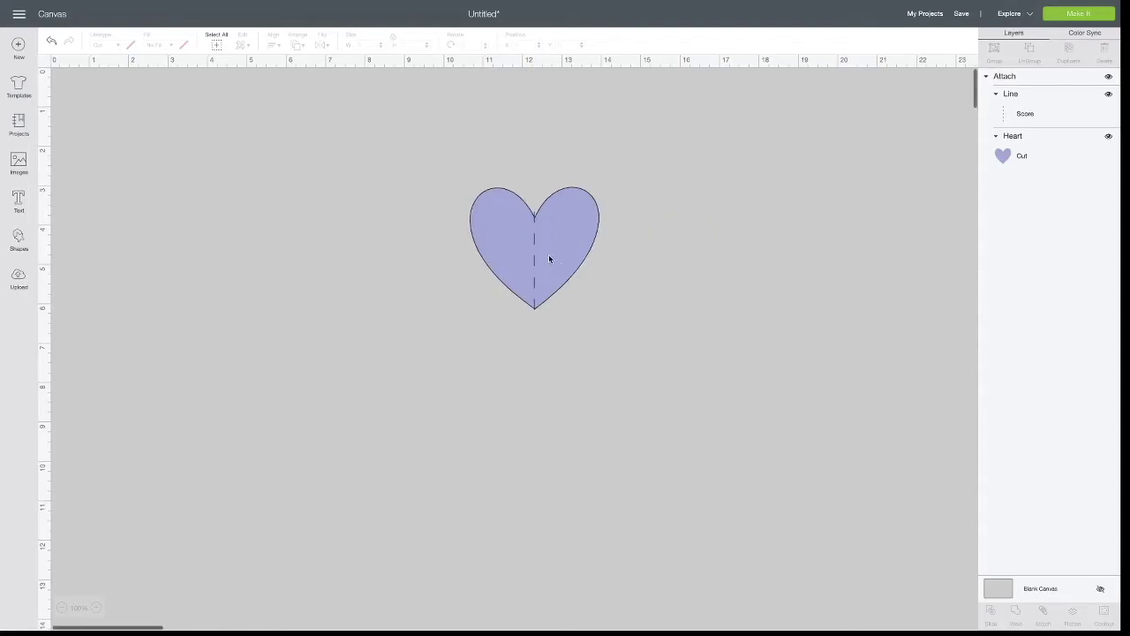
left_click(540, 248)
left_click_drag(562, 240, 401, 261)
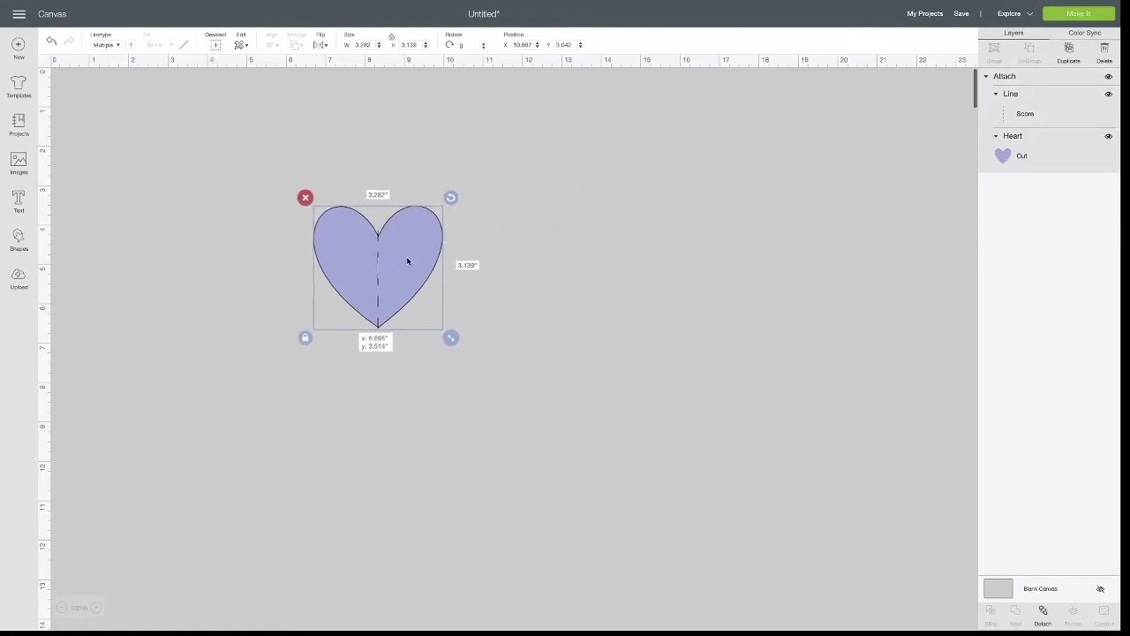
- Add a circle at about X 10.61, Y 3.65 inches and a star at about X 3.29, Y 3.33 inches, on either side of the heart
left_click(19, 240)
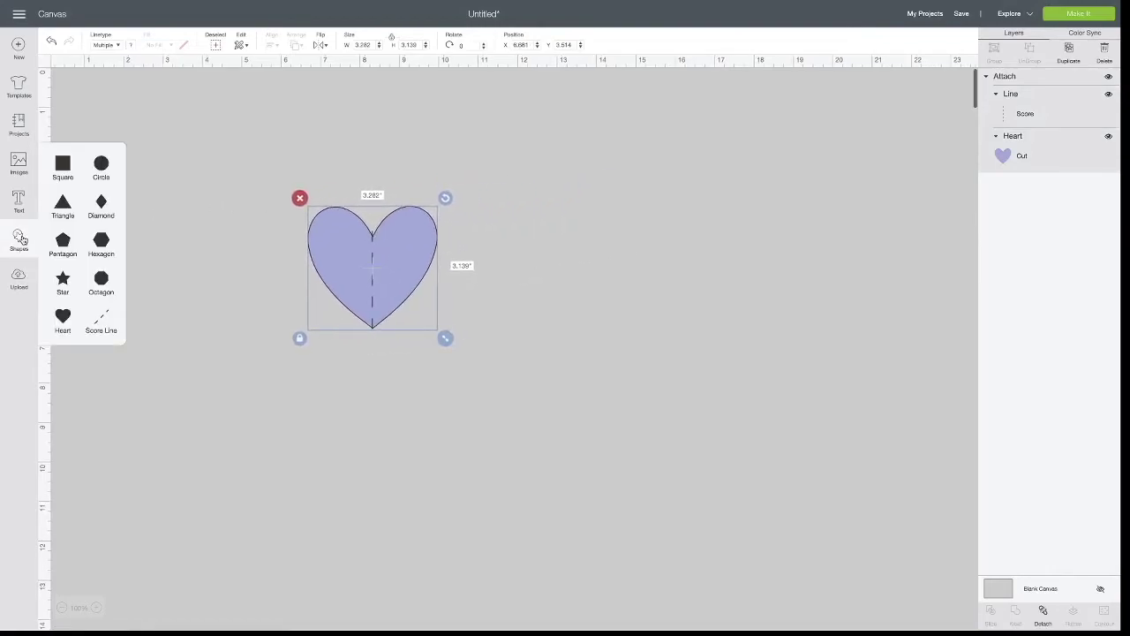
left_click(107, 170)
left_click_drag(220, 192, 525, 264)
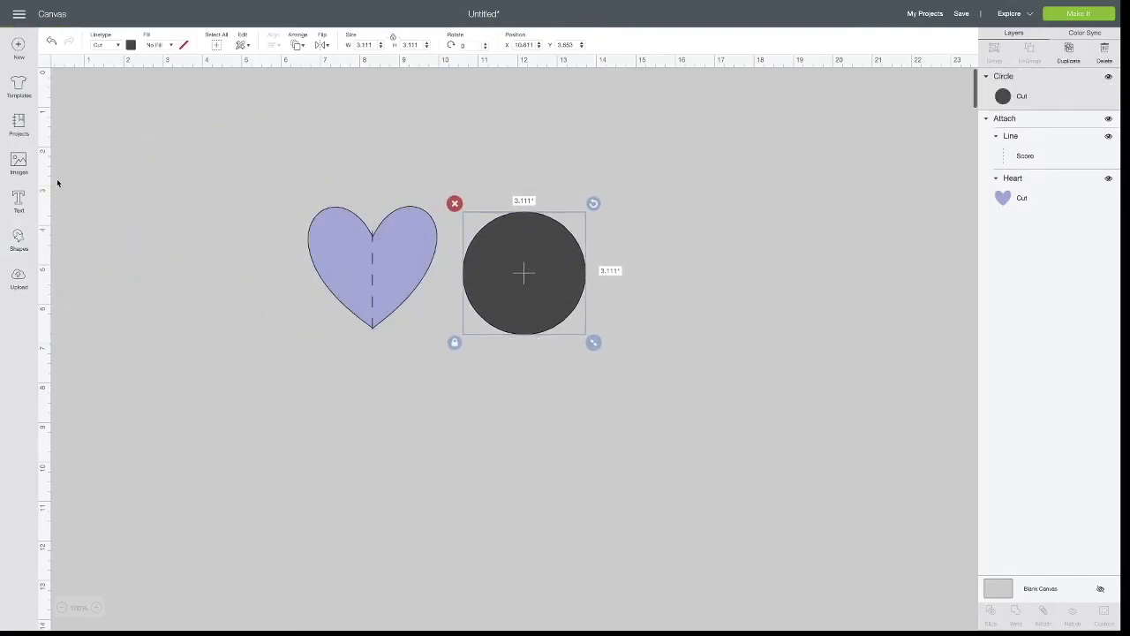
left_click(17, 240)
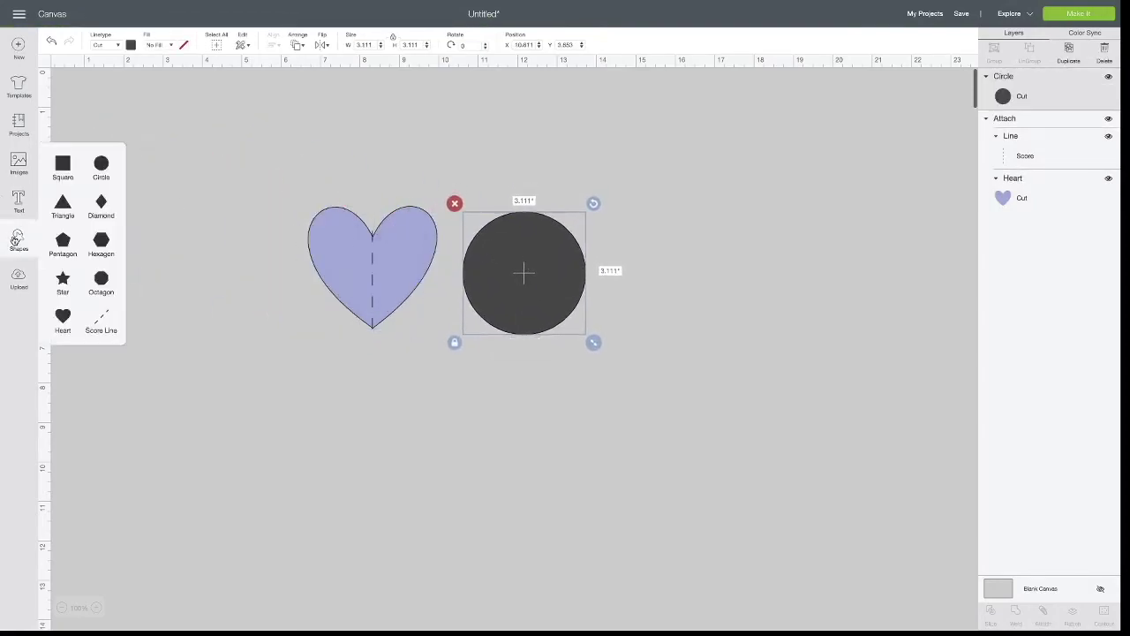
left_click(65, 281)
left_click_drag(181, 175, 225, 228)
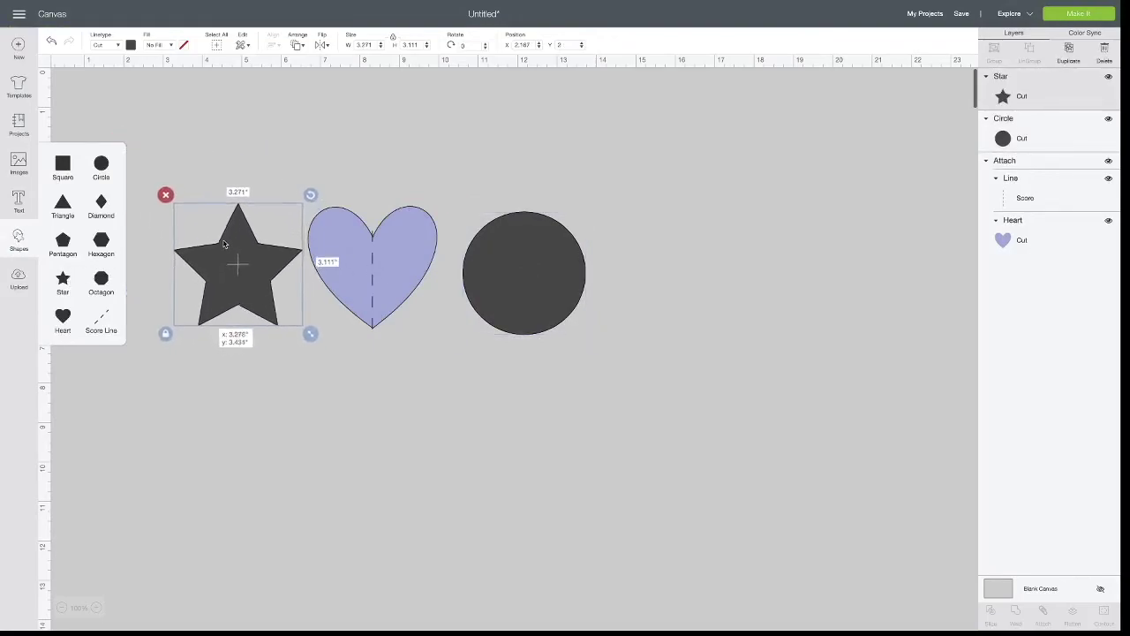
- Add a triangle to the right of the circle at about X 14.96, Y 3.57 inches
left_click(18, 240)
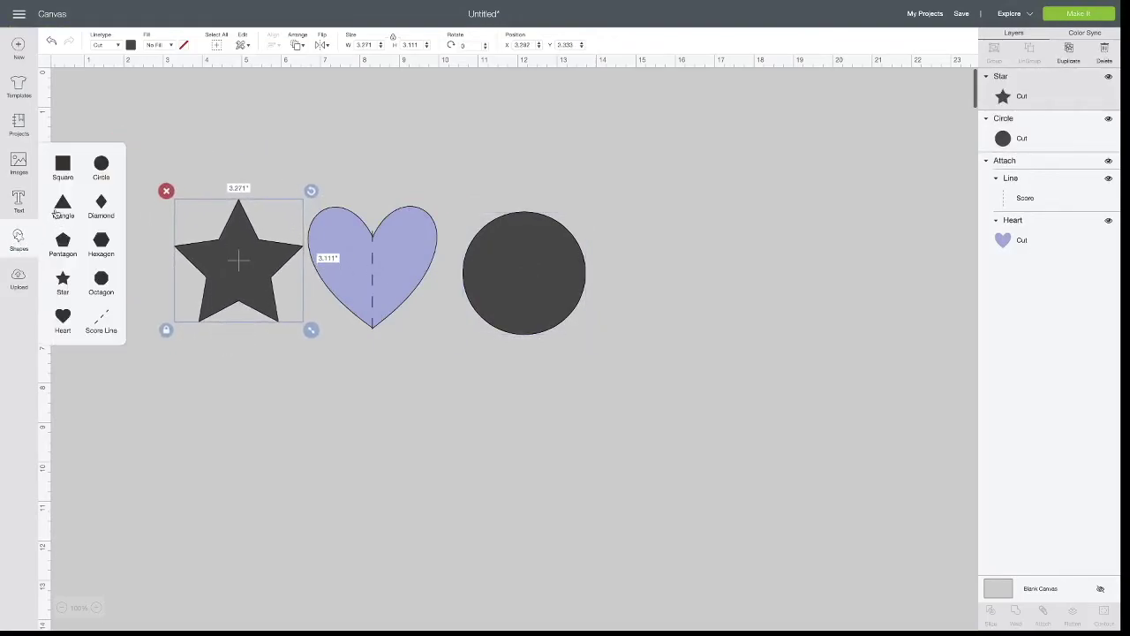
left_click(158, 255)
left_click(62, 208)
left_click_drag(186, 253, 674, 288)
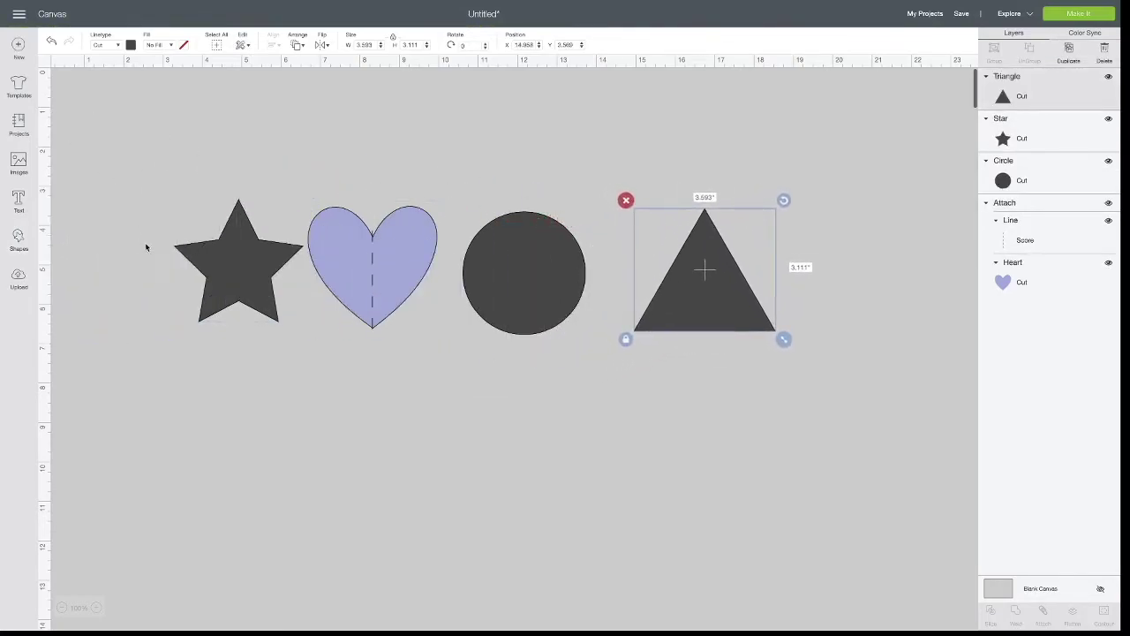
- Change the star's material colour to light purple and the circle's to dark purple
left_click(206, 264)
left_click(130, 44)
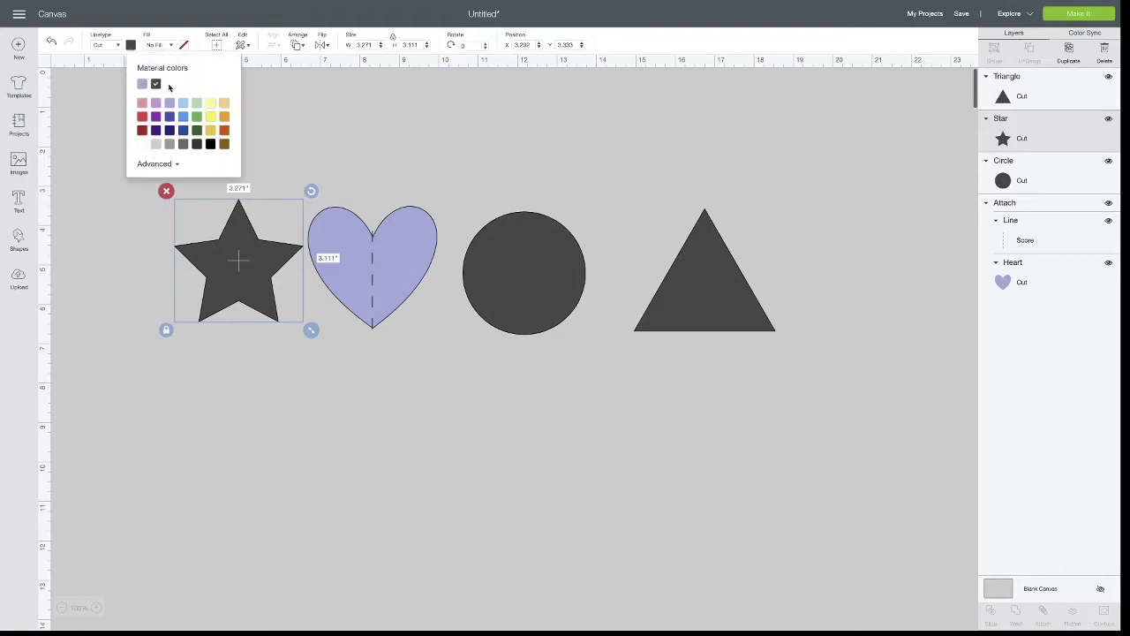
left_click(156, 107)
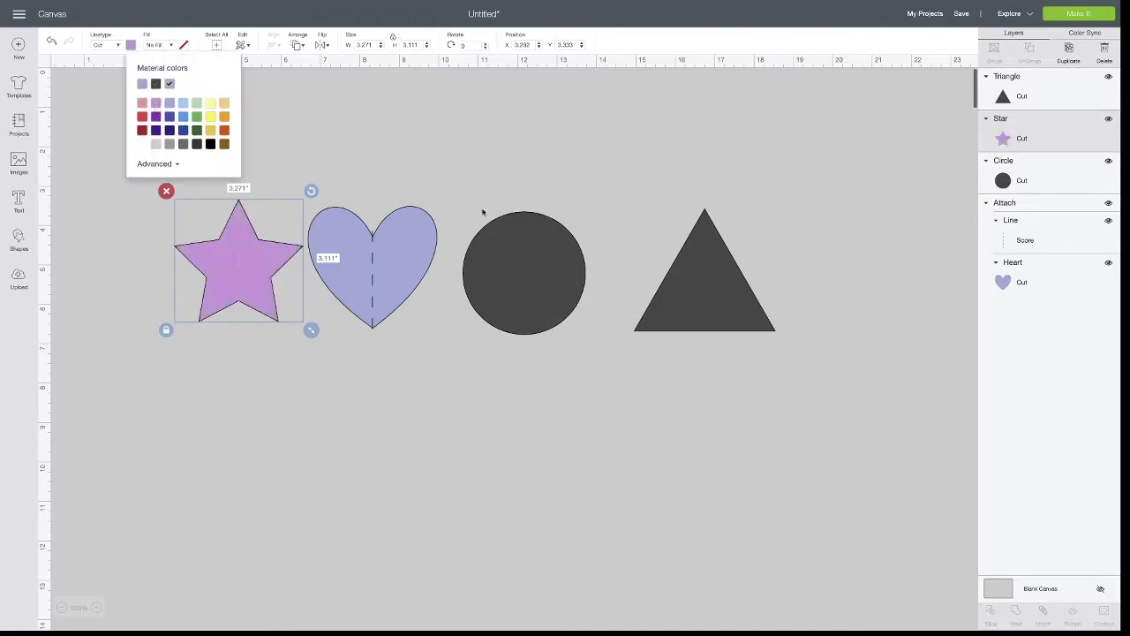
left_click(547, 263)
left_click(130, 45)
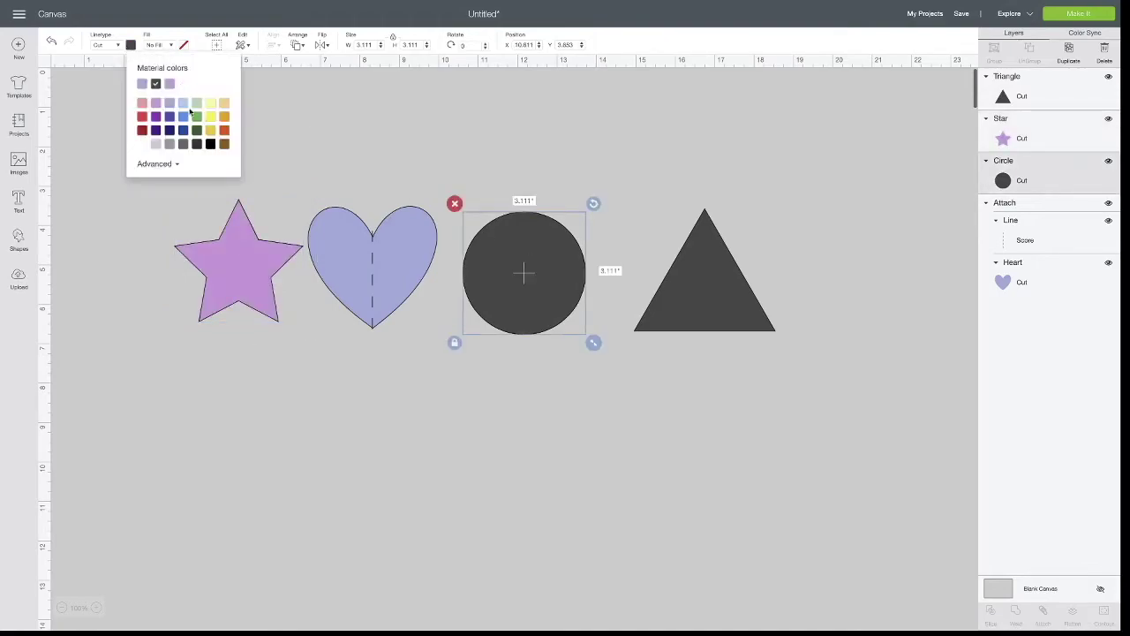
left_click(156, 106)
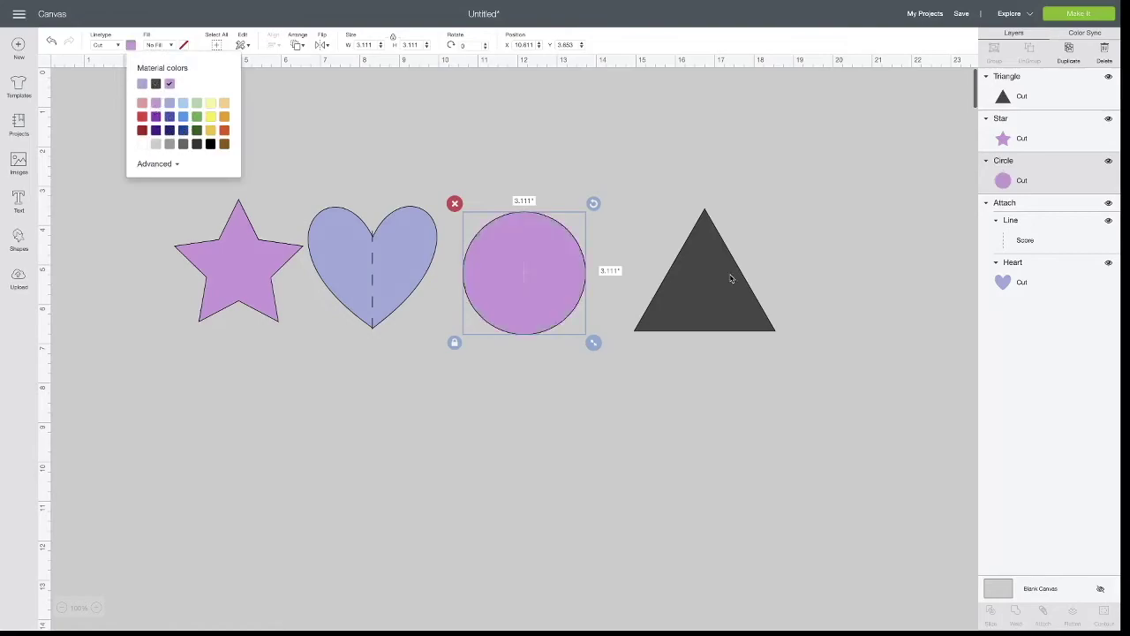
left_click(156, 117)
- Add a diamond left of the star at about X 1.25, Y 3.39 inches and set its material colour to black
left_click(679, 281)
left_click(131, 45)
left_click(19, 238)
left_click(100, 201)
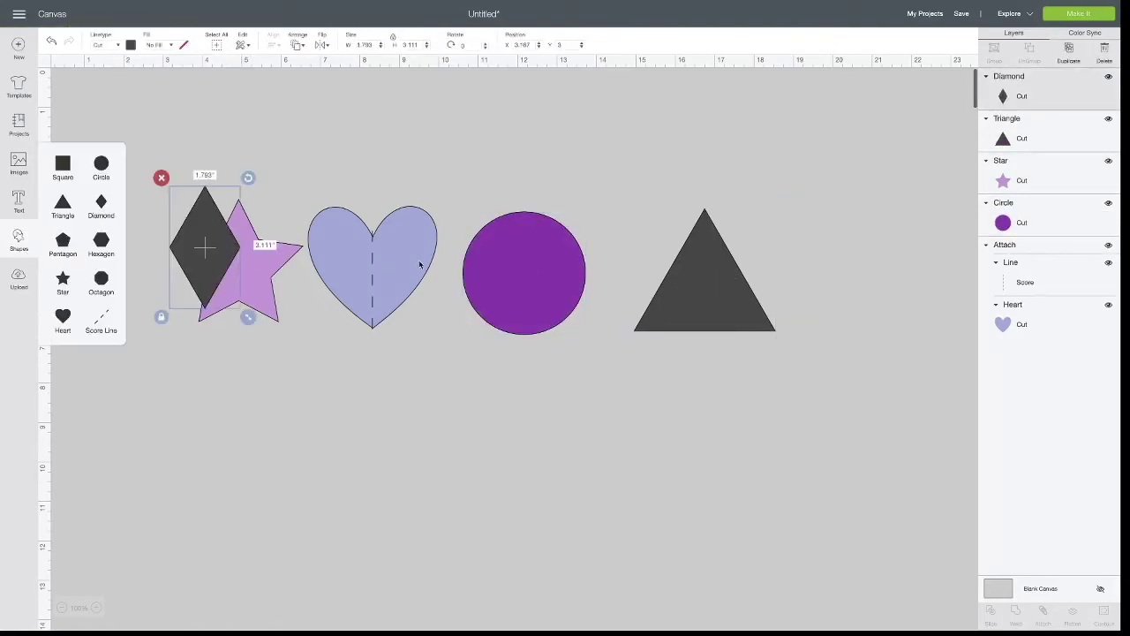
left_click_drag(205, 247, 129, 248)
left_click(131, 45)
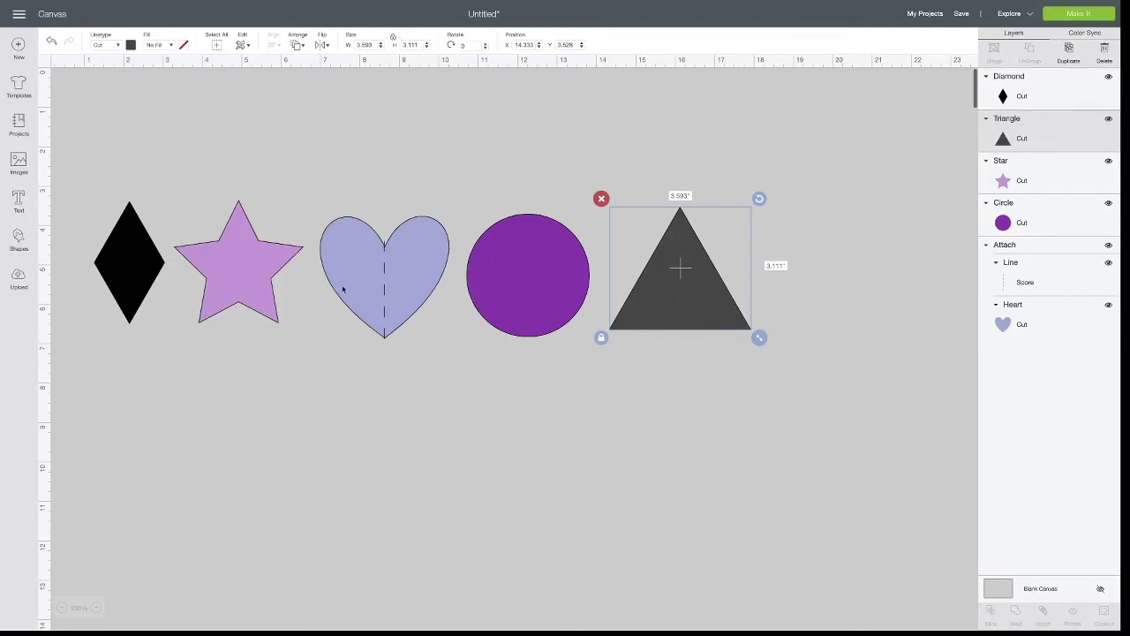
- Preview the project's mats, compare the mats of the black diamond and the dark grey triangle, and return to the canvas
left_click(133, 265)
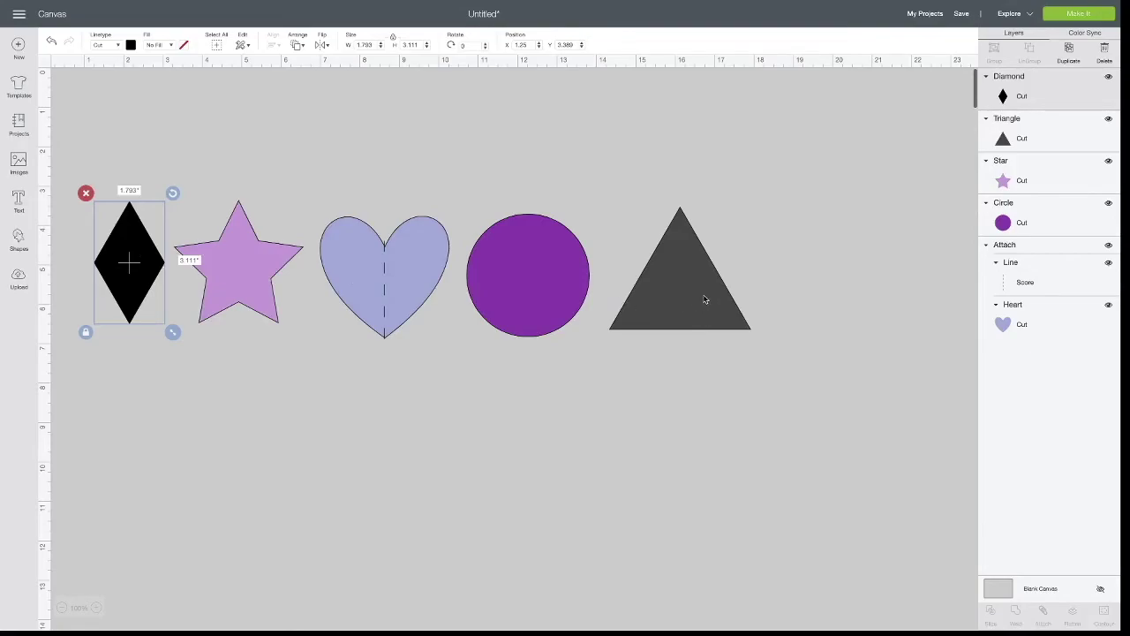
scroll(684, 301, "left", 1)
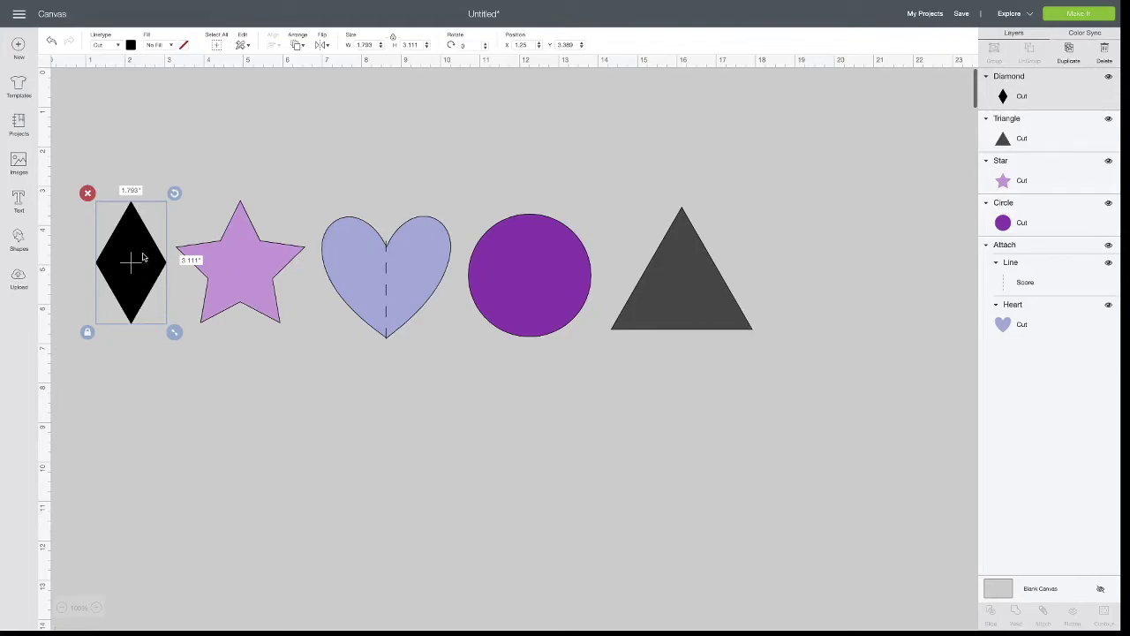
left_click(765, 260)
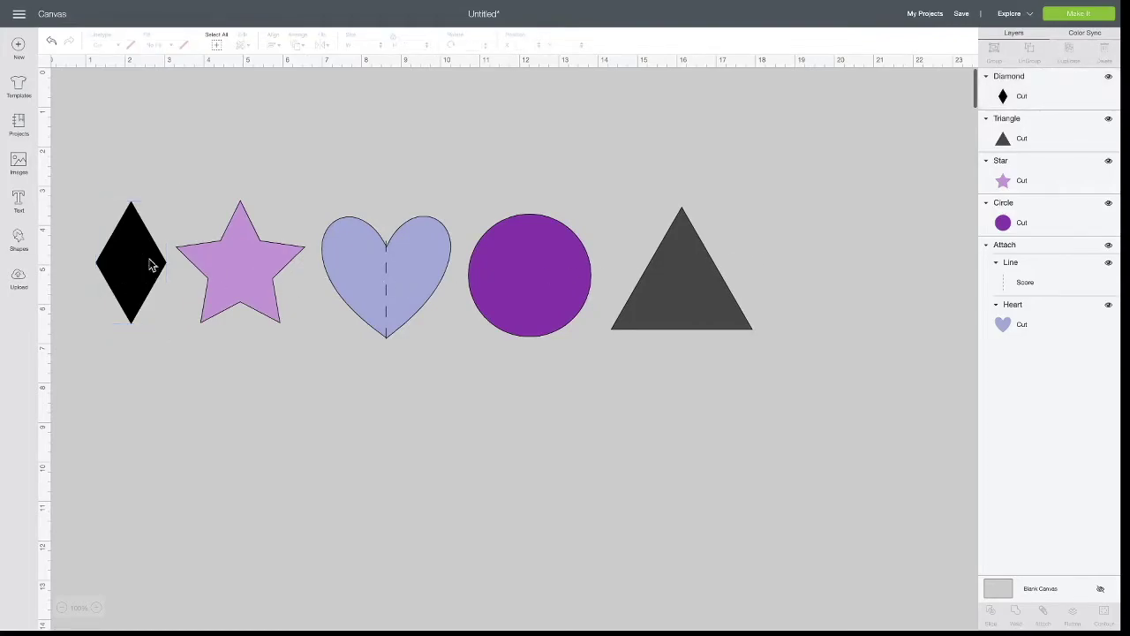
left_click(1076, 15)
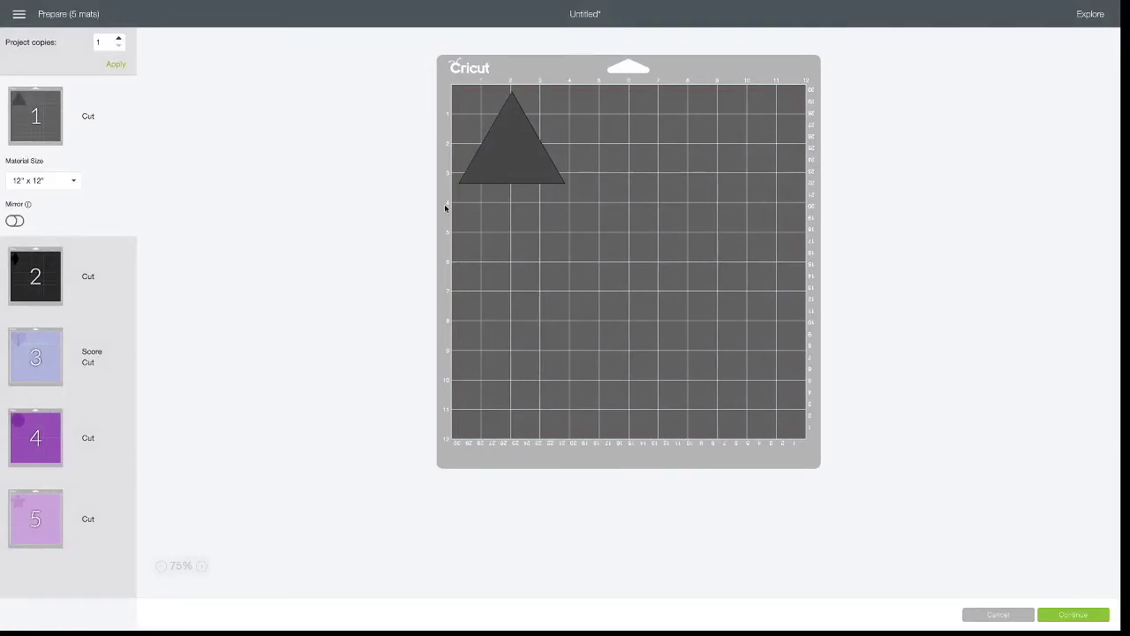
left_click(53, 266)
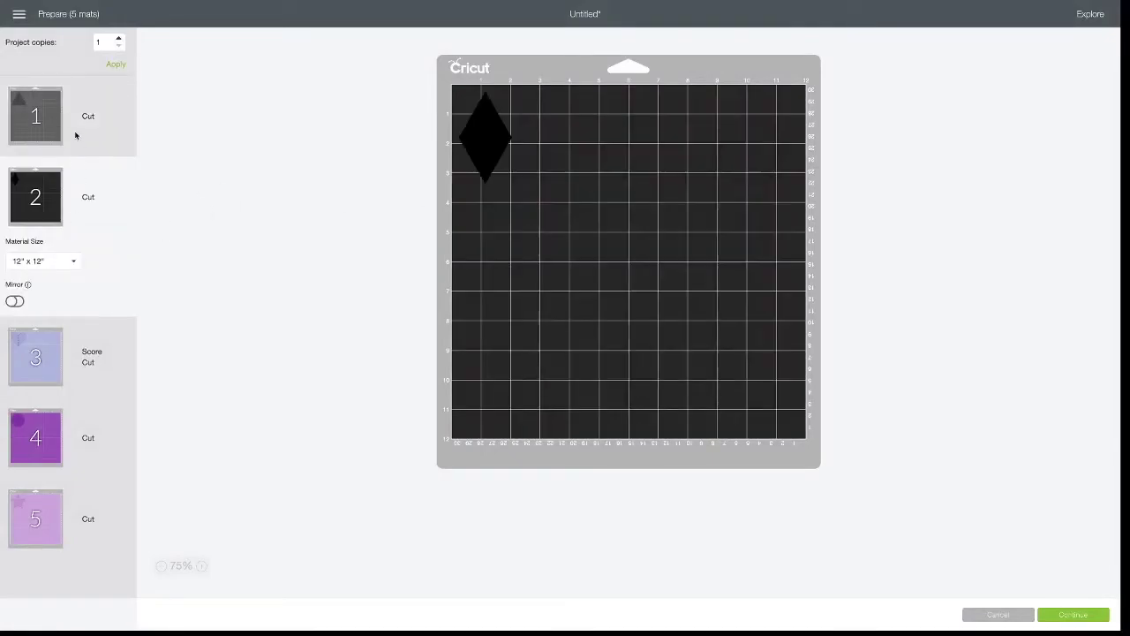
left_click(54, 119)
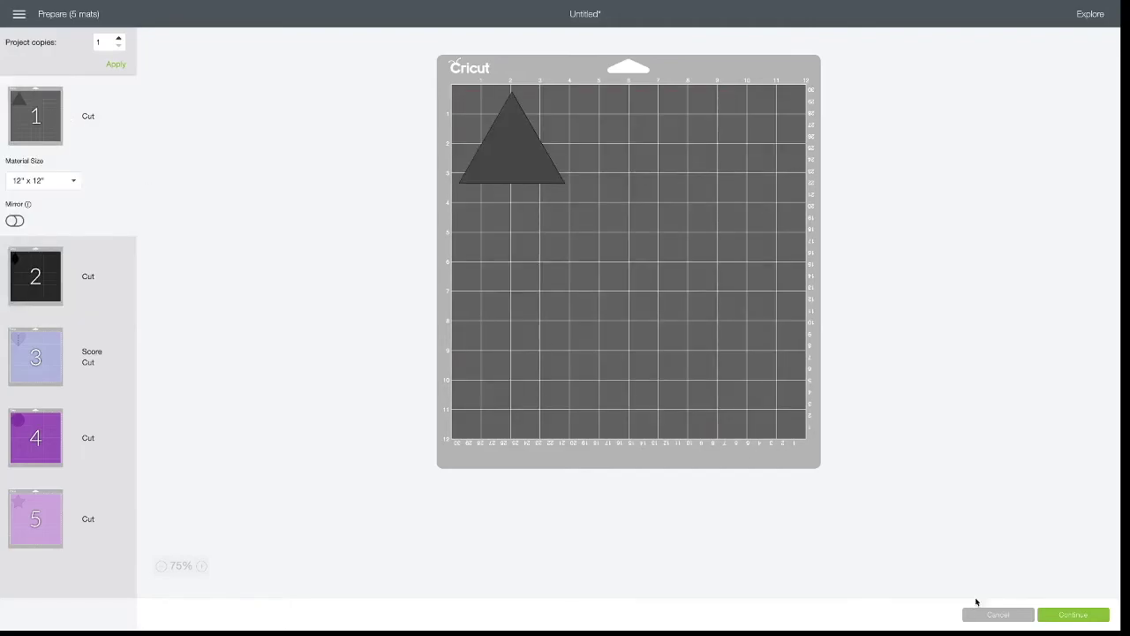
left_click(995, 616)
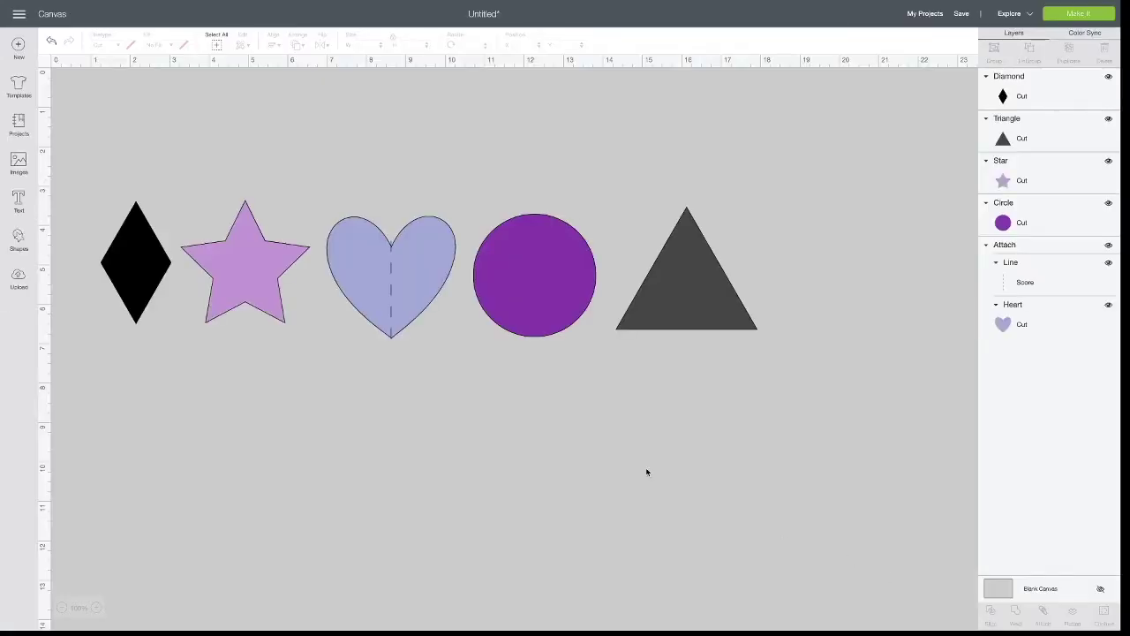
- Change the triangle's material colour to the same black as the diamond
left_click(715, 321)
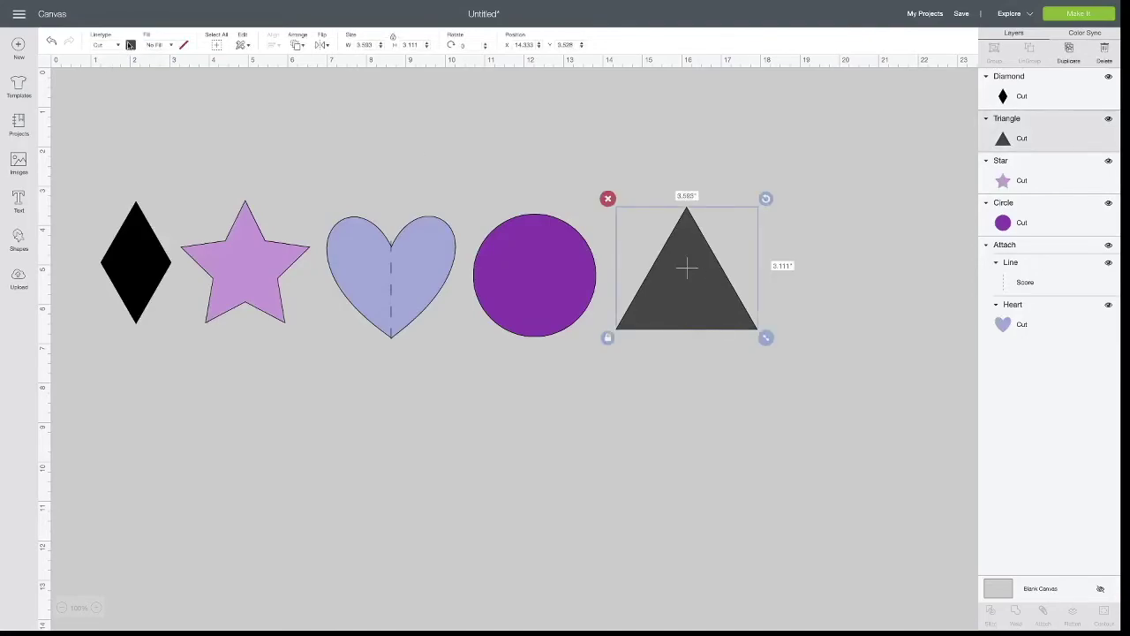
left_click(131, 45)
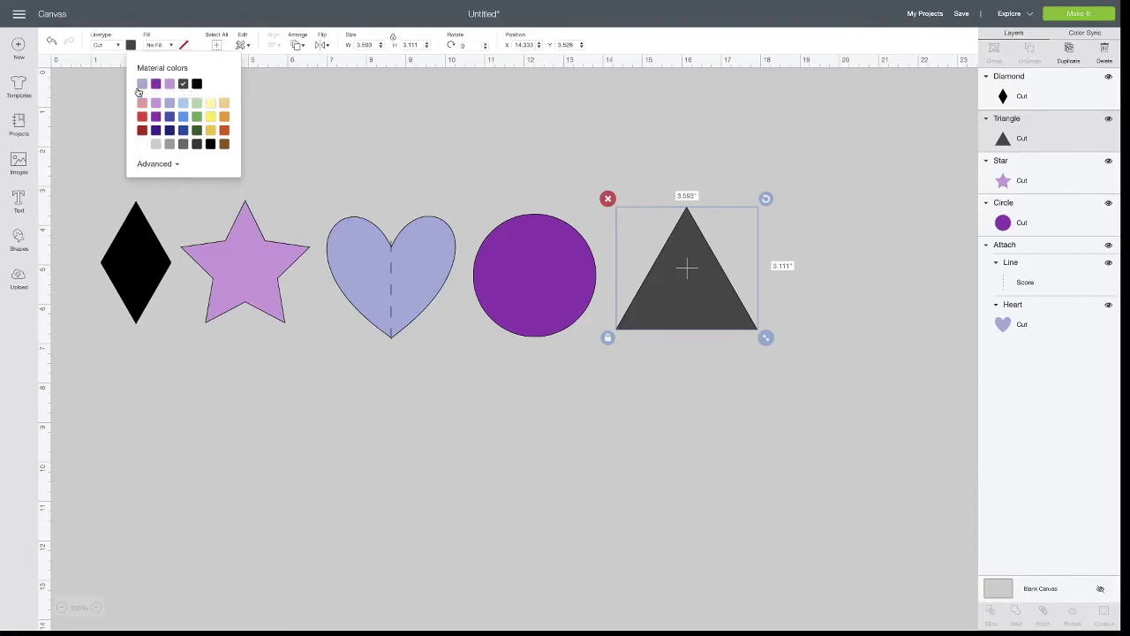
left_click(197, 85)
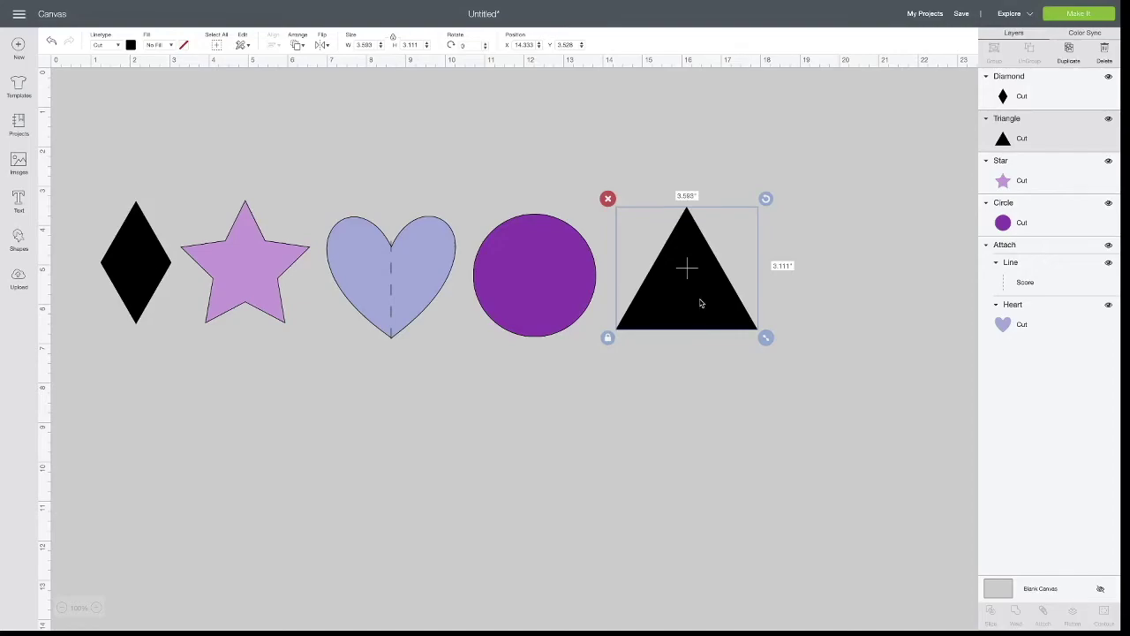
- In Color Sync, sync the light purple star to the circle's dark purple
left_click(1093, 34)
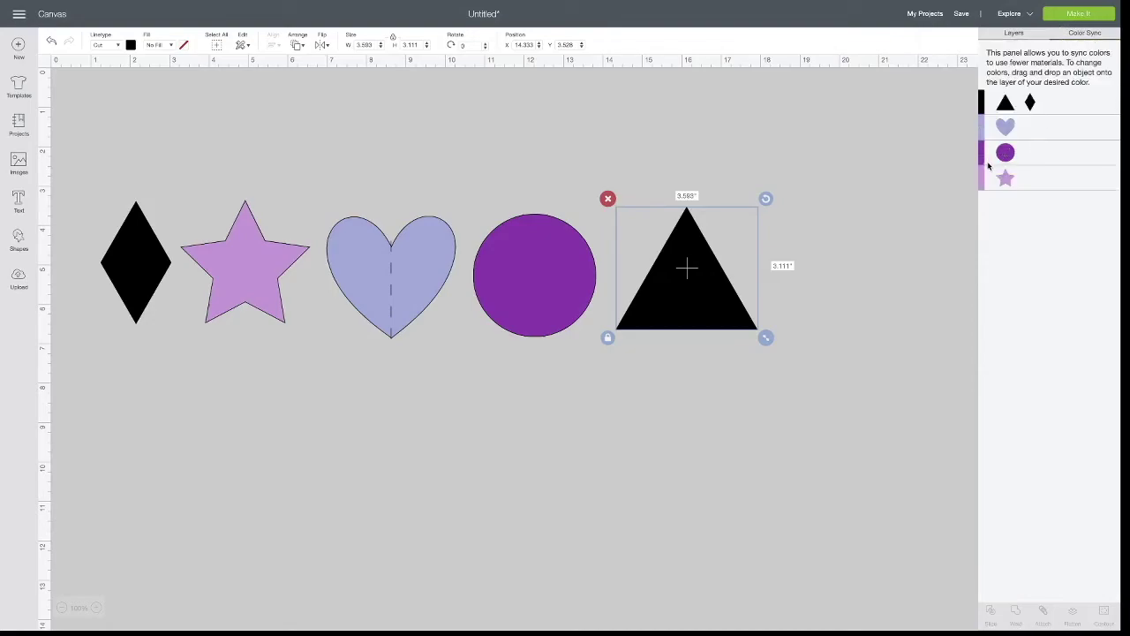
left_click(276, 280)
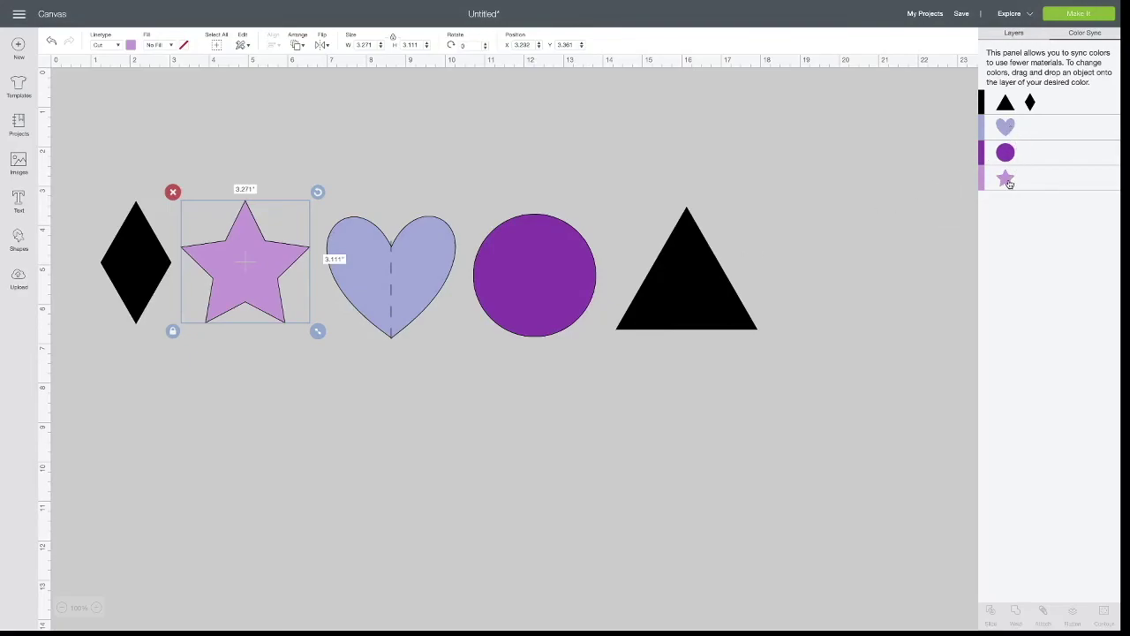
left_click_drag(1009, 182, 1035, 157)
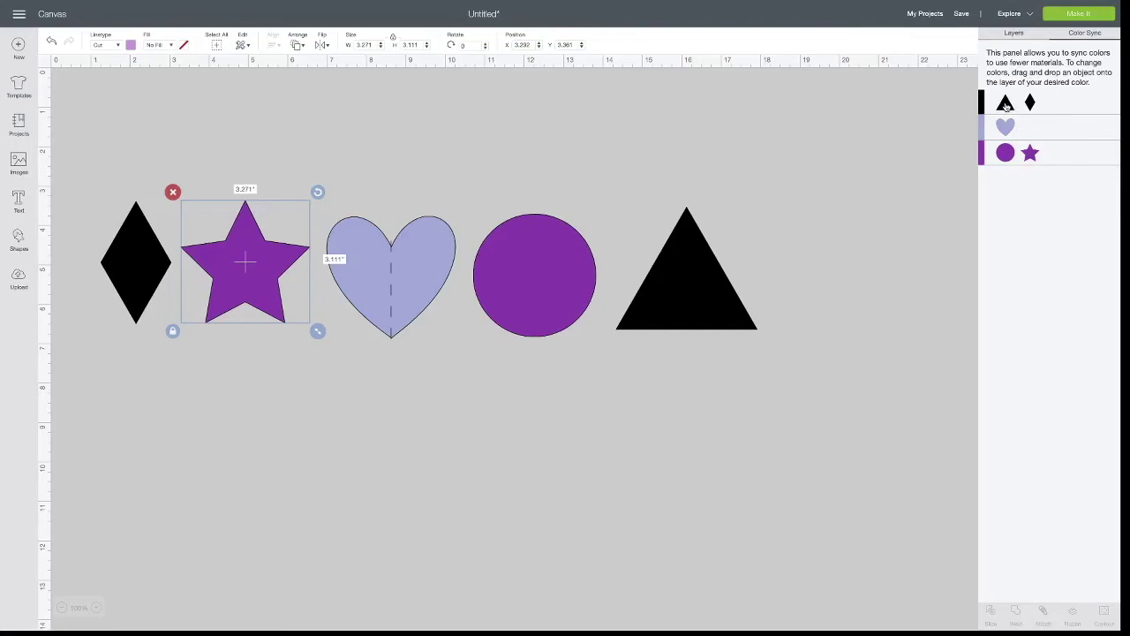
- Sync the black triangle to the heart's periwinkle, and merge the whole dark purple colour group into that same colour
left_click_drag(1006, 105, 1029, 130)
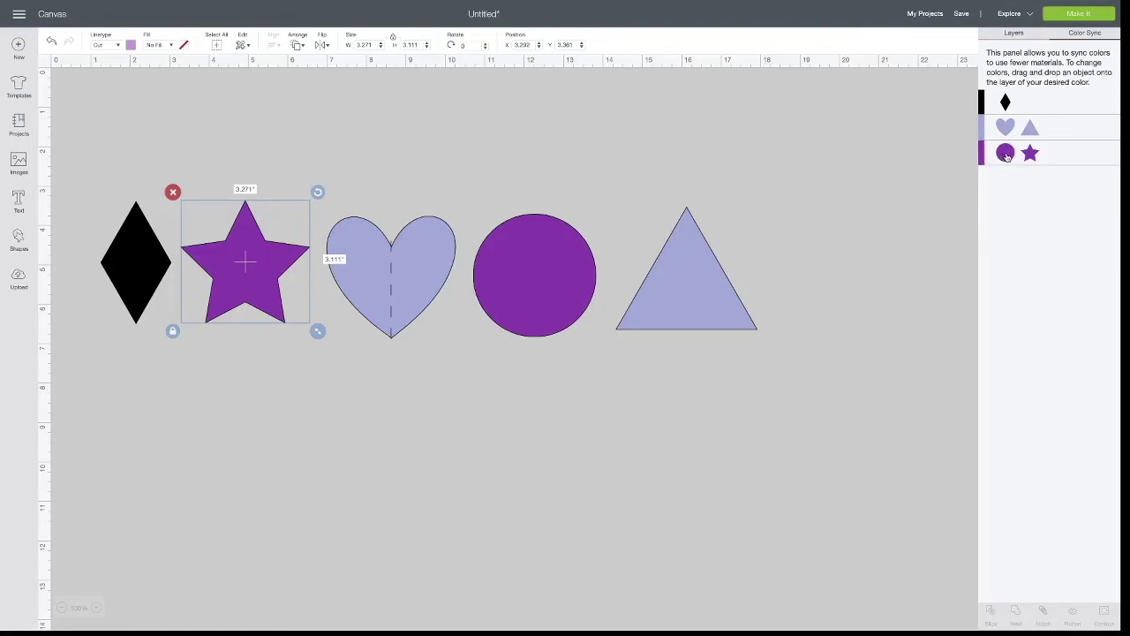
mouse_move(1007, 157)
left_mouse_down()
mouse_move(1014, 104)
mouse_move(1006, 156)
left_mouse_up()
left_click_drag(980, 159, 982, 132)
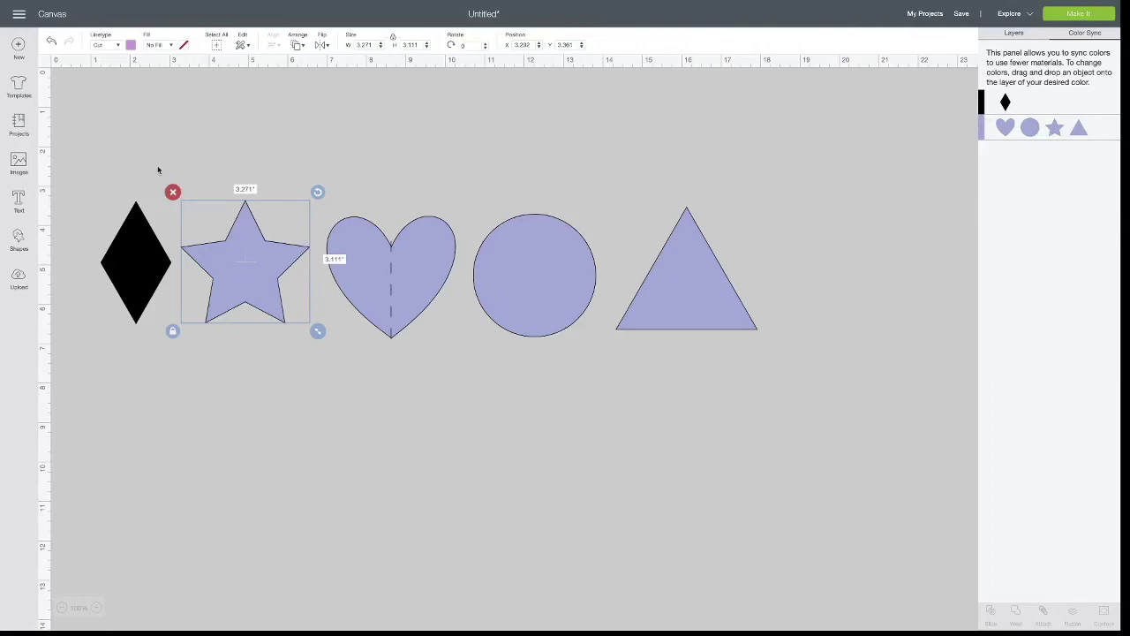
- Change the star's material colour to dark purple and deselect it
left_click(130, 45)
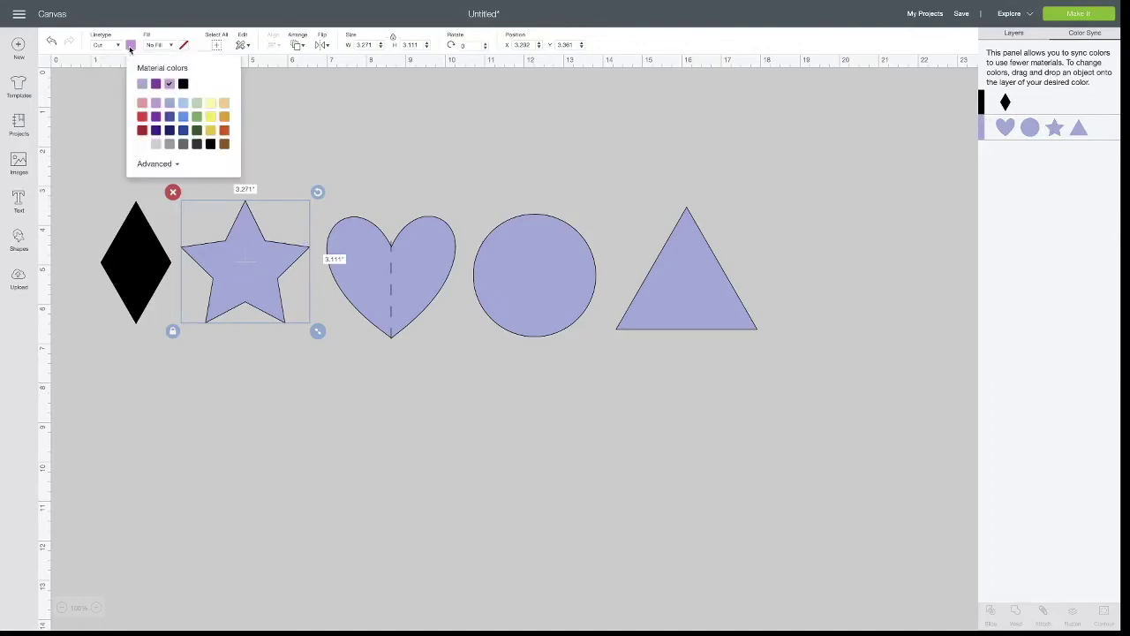
left_click(155, 85)
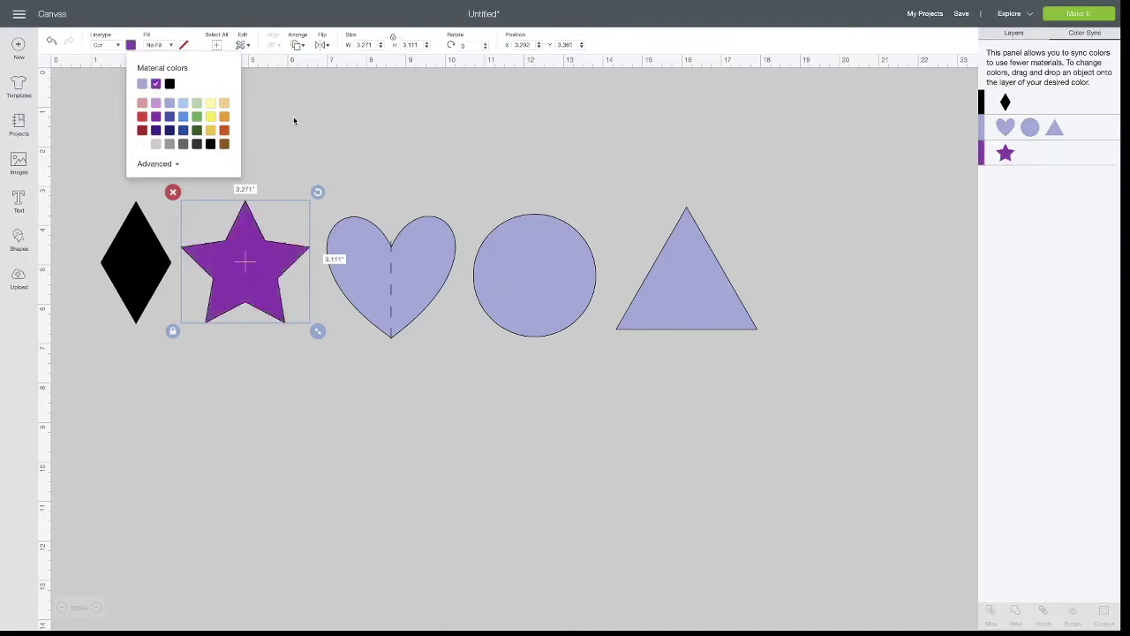
left_click(374, 141)
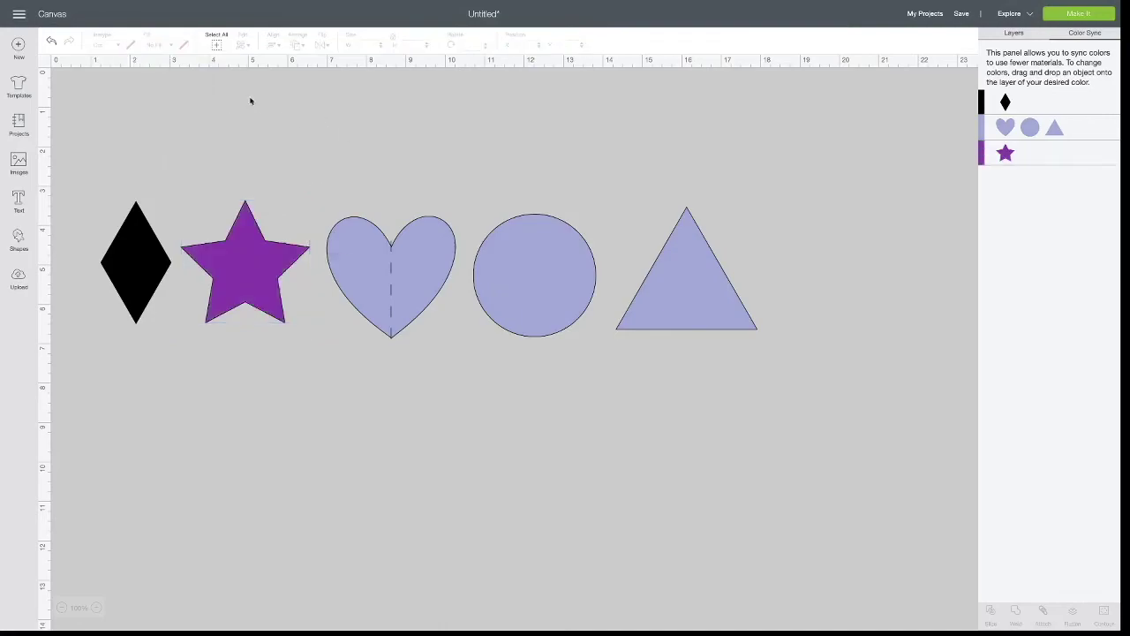
- Undo the star's recolouring, the merge of the purple group, and the triangle's colour sync
left_click(53, 42)
left_click(53, 42)
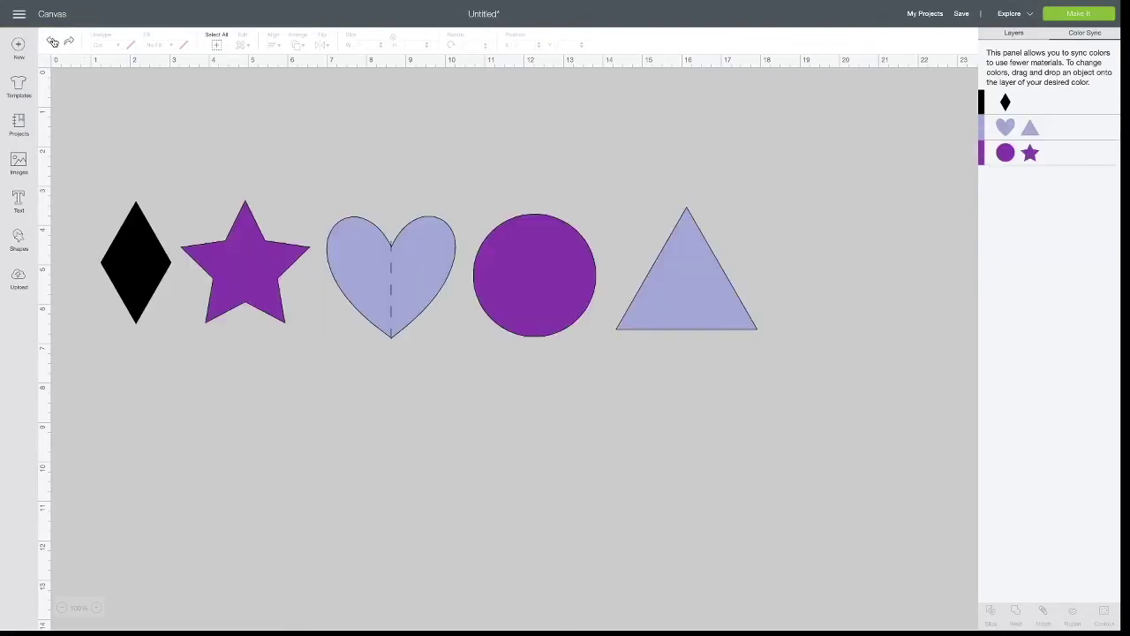
left_click(53, 42)
left_click(53, 42)
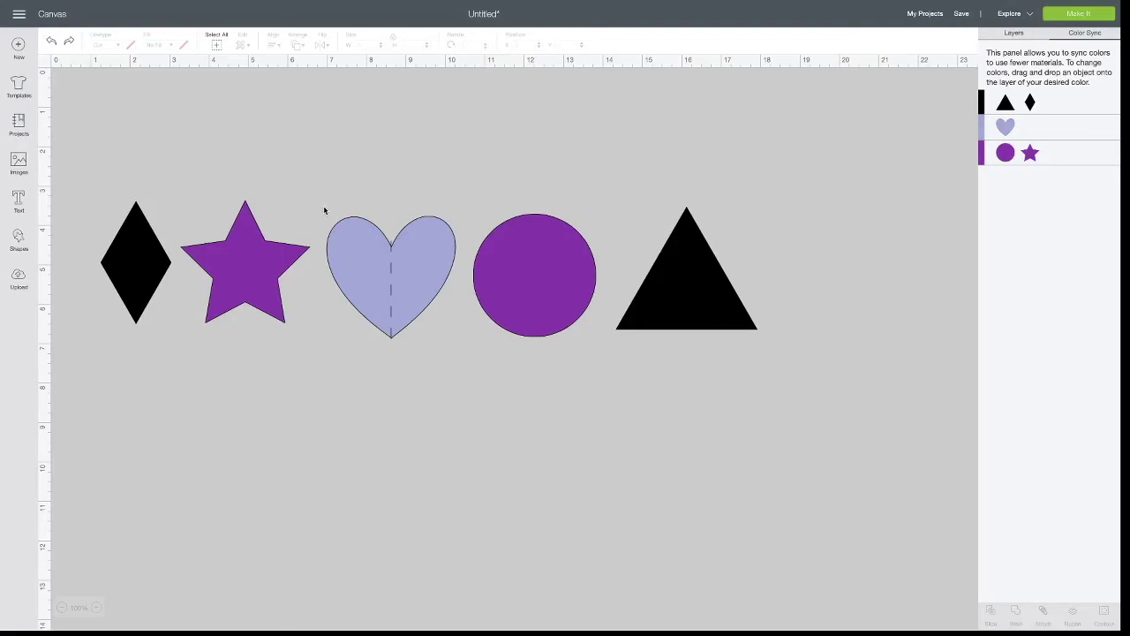
- Hide the diamond in the Layers list, preview the project's mats without it, and return to the canvas
mouse_move(144, 259)
left_mouse_down()
mouse_move(141, 221)
mouse_move(131, 277)
mouse_move(157, 284)
mouse_move(149, 261)
left_mouse_up()
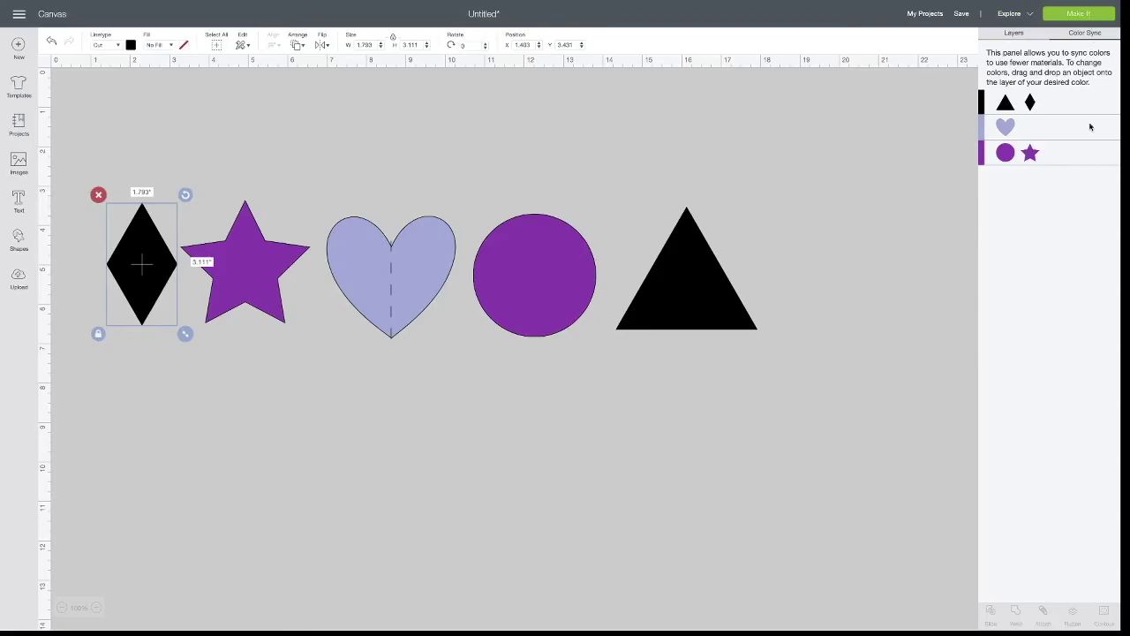
left_click(1014, 33)
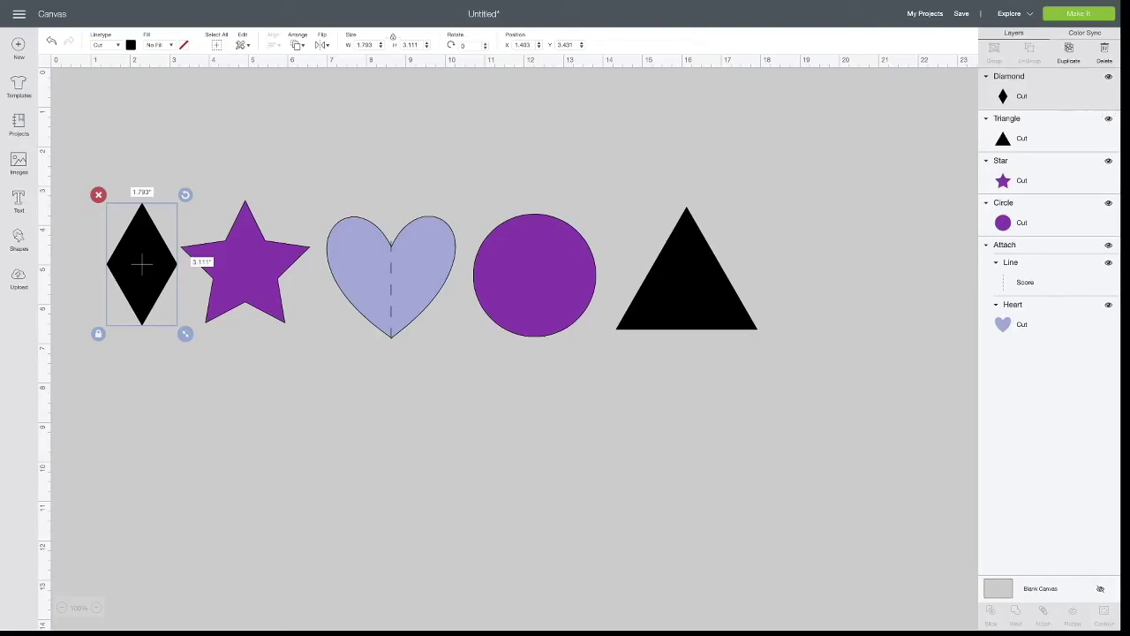
left_click(1108, 78)
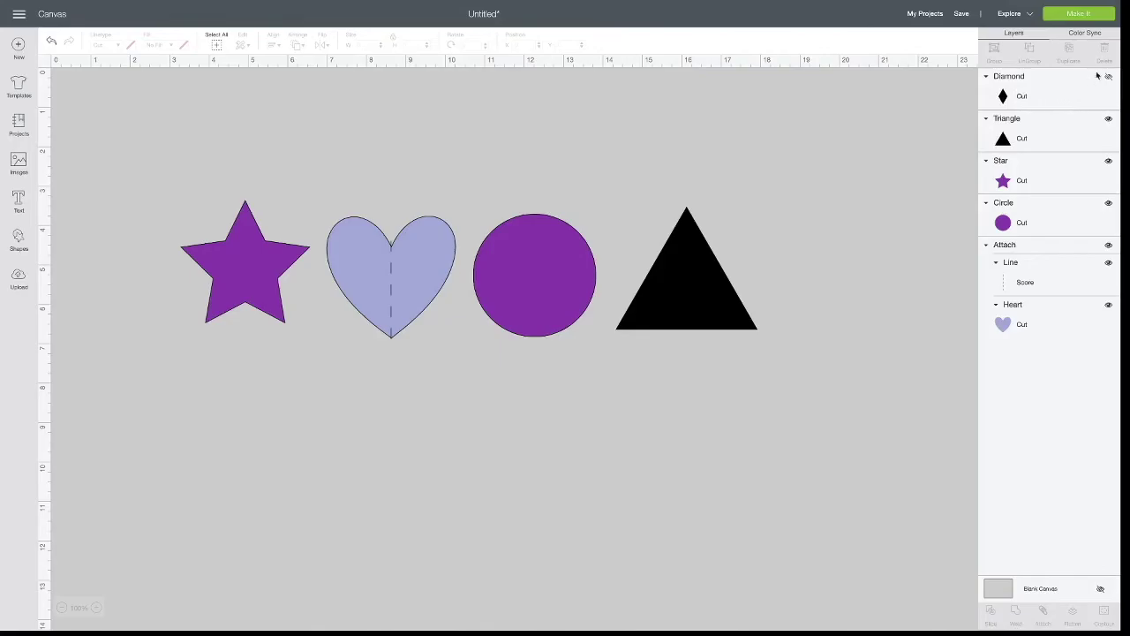
left_click(1080, 19)
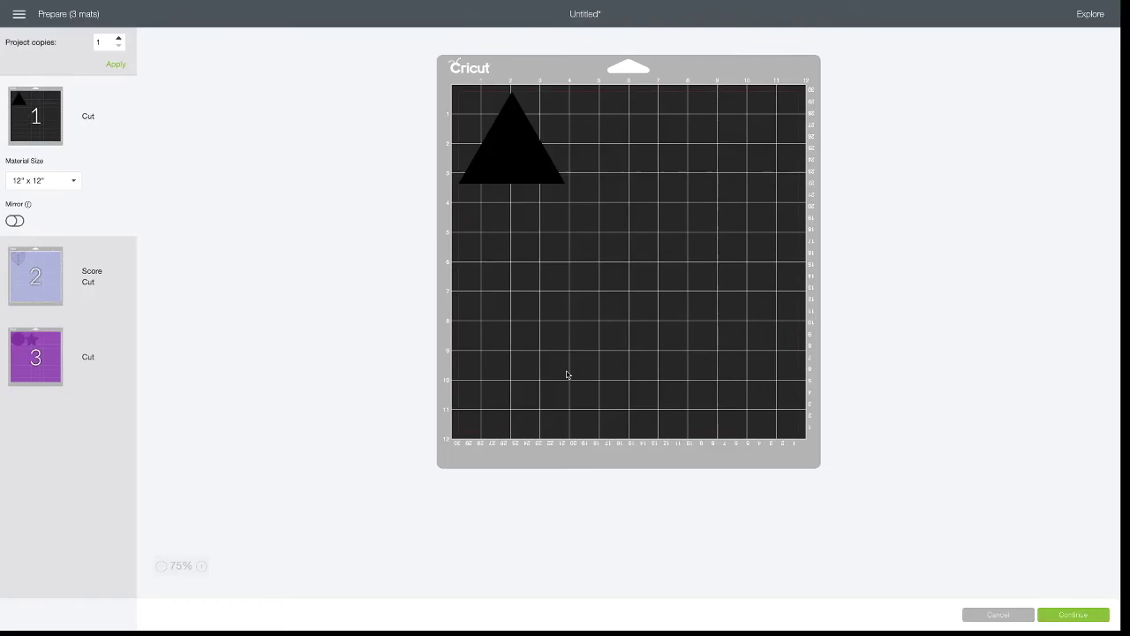
left_click(1012, 619)
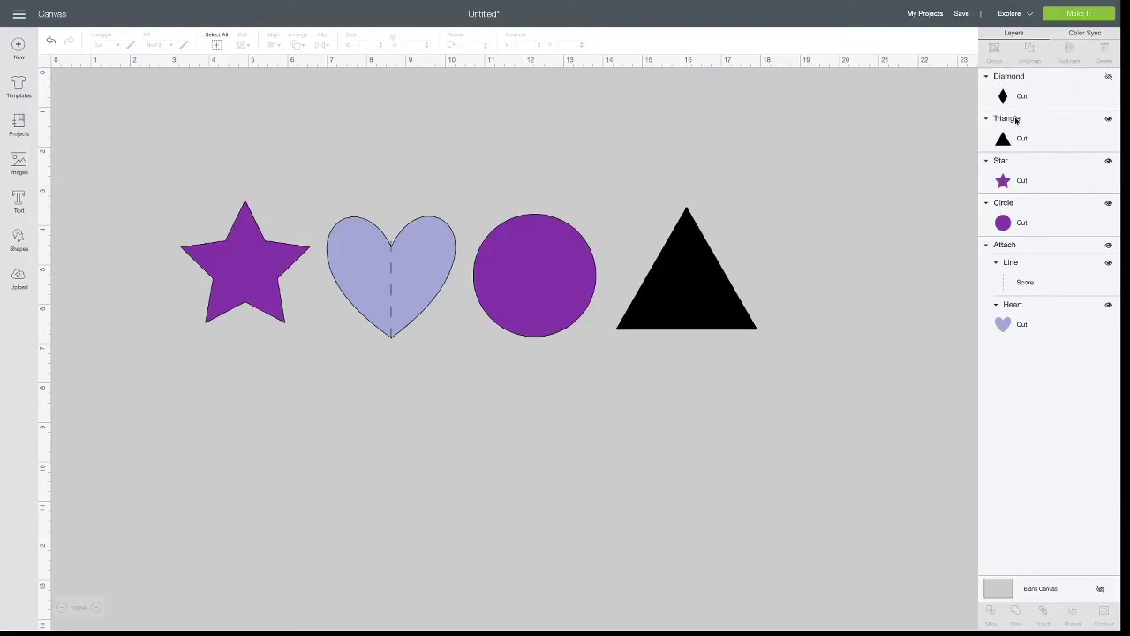
- Unhide the diamond and nudge it slightly away from the star
left_click(1109, 78)
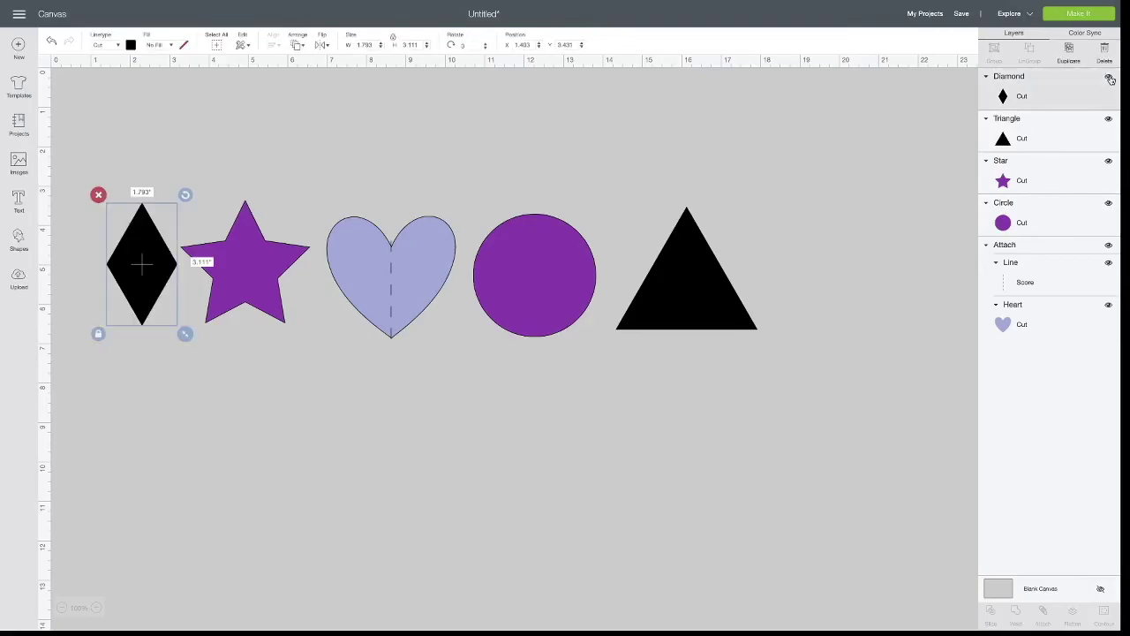
mouse_move(141, 265)
left_mouse_down()
mouse_move(118, 265)
mouse_move(137, 265)
left_mouse_up()
left_click(257, 340)
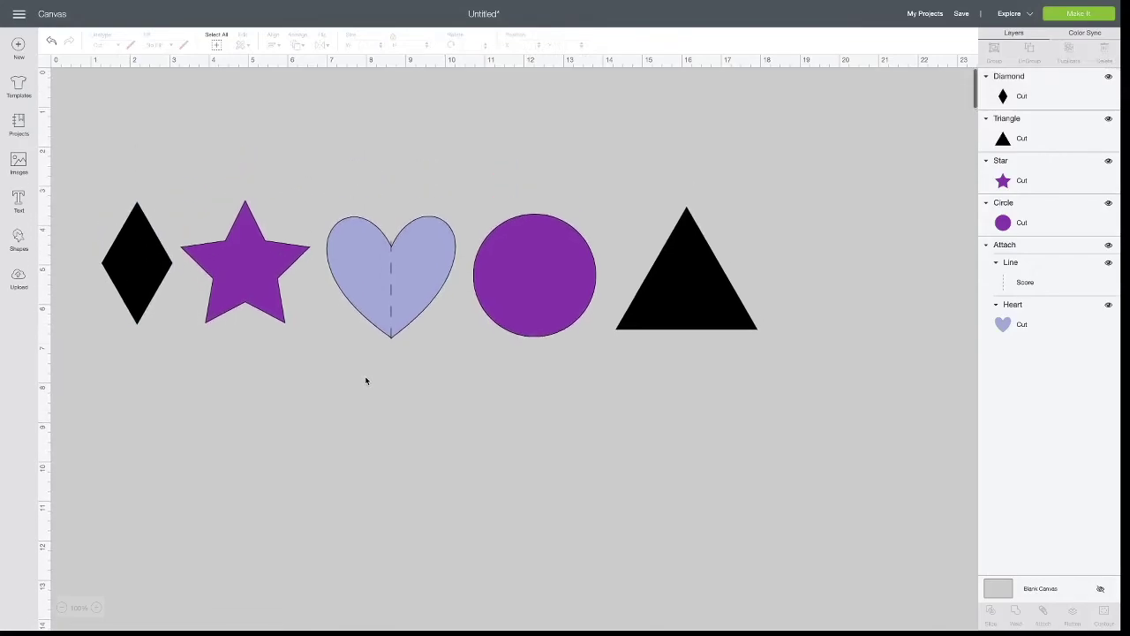
- Move the dark purple circle below the other shapes to about X 8.35, Y 9.56 inches and duplicate it twice
left_click_drag(537, 295, 510, 429)
scroll(544, 434, "down", 3)
left_click_drag(518, 317, 460, 386)
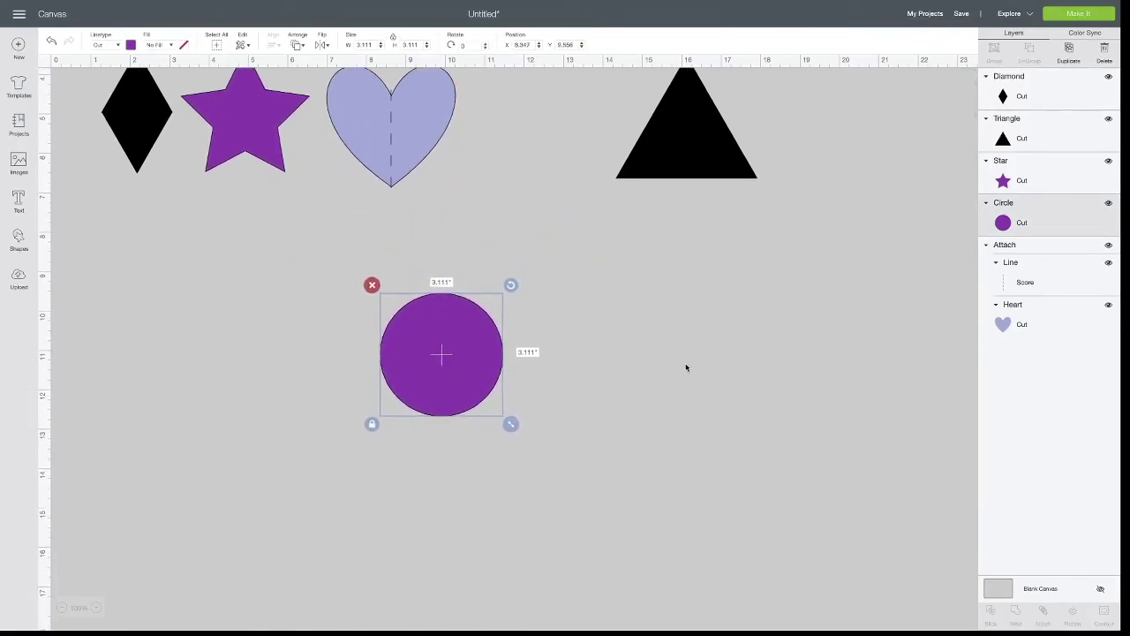
left_click(1069, 59)
left_click(1070, 62)
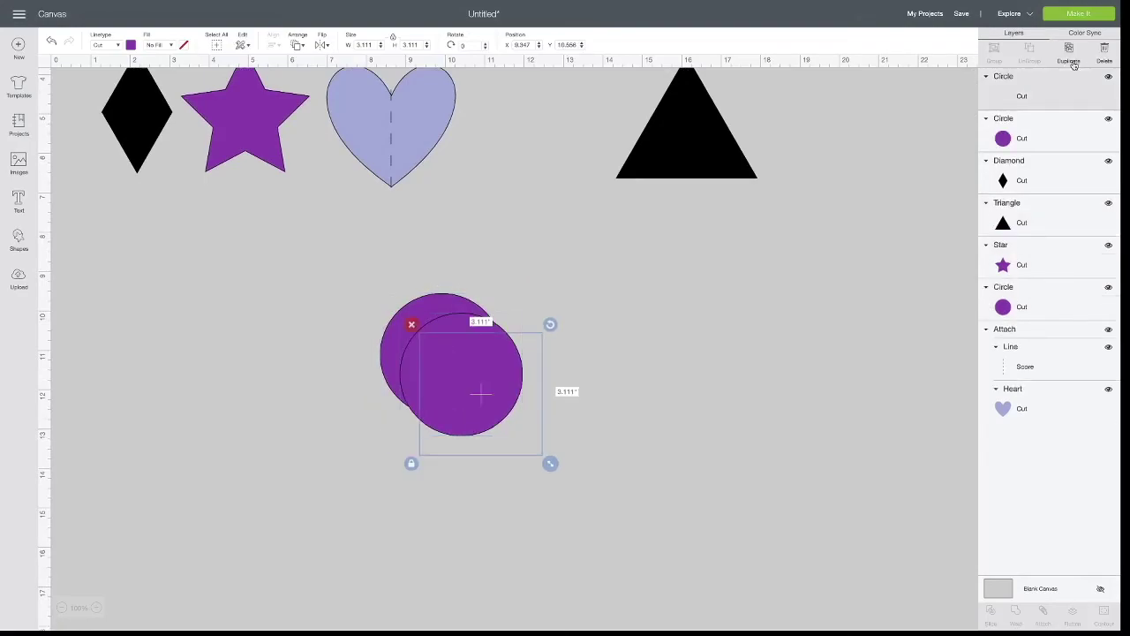
- Spread the three dark purple circles into a row at about X 8, 12.2 and 17.5 inches
left_click_drag(481, 393, 802, 345)
left_click_drag(459, 343, 607, 316)
left_click_drag(454, 332, 444, 324)
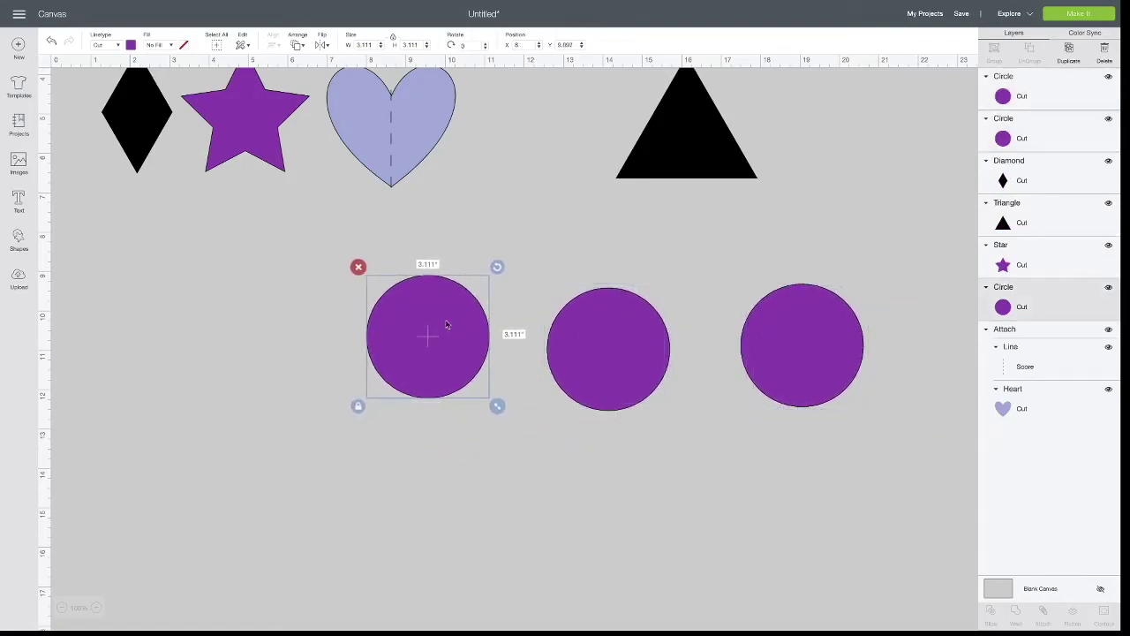
left_click_drag(613, 363, 601, 361)
scroll(606, 359, "down", 1)
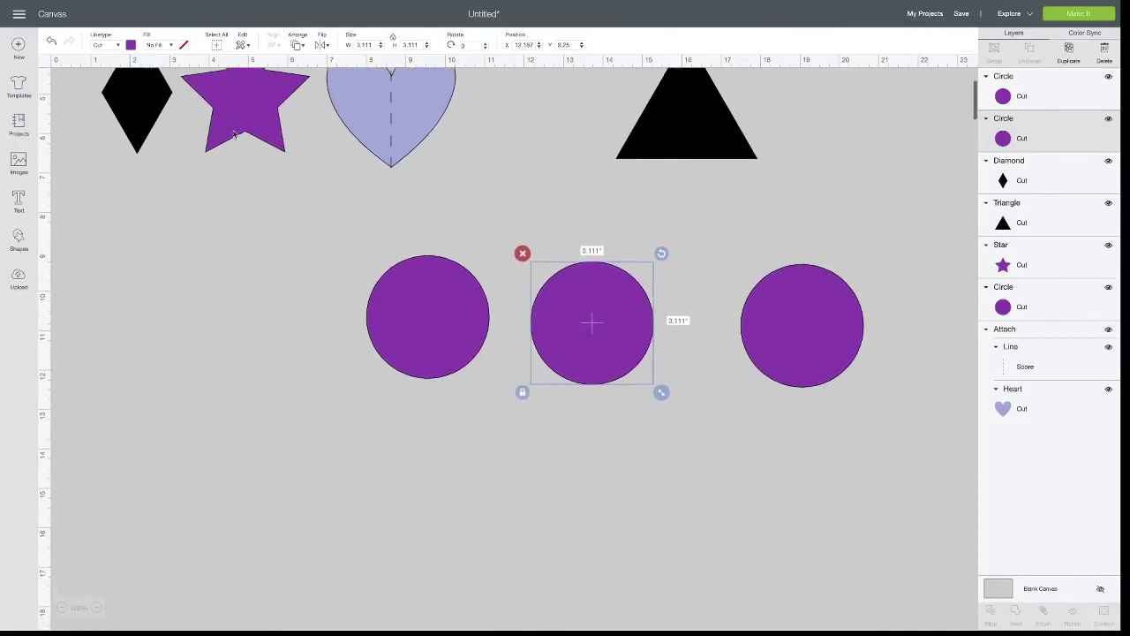
- Change the middle circle's material colour to the heart's periwinkle and the rightmost circle's to light purple
left_click(130, 44)
left_click(142, 83)
left_click(801, 306)
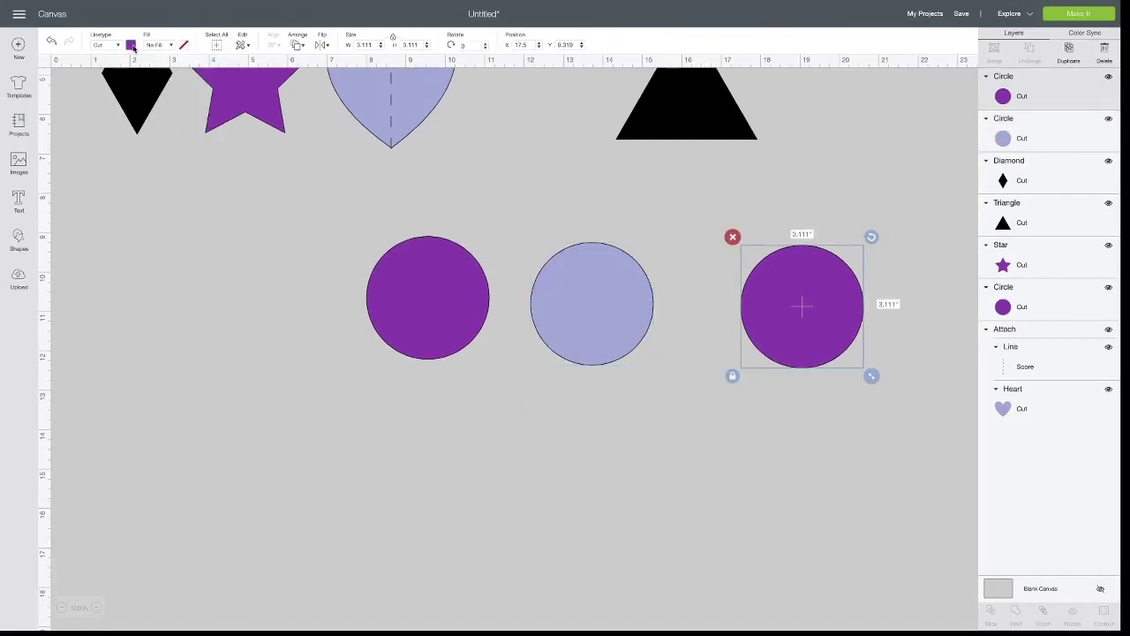
left_click(130, 44)
left_click(155, 102)
- Enlarge the dark purple circle to about 5.64 inches and stack the medium periwinkle and small light purple circles concentrically on it
left_click(638, 323)
left_click_drag(639, 323, 409, 332)
left_click_drag(810, 307, 434, 321)
left_click(638, 358)
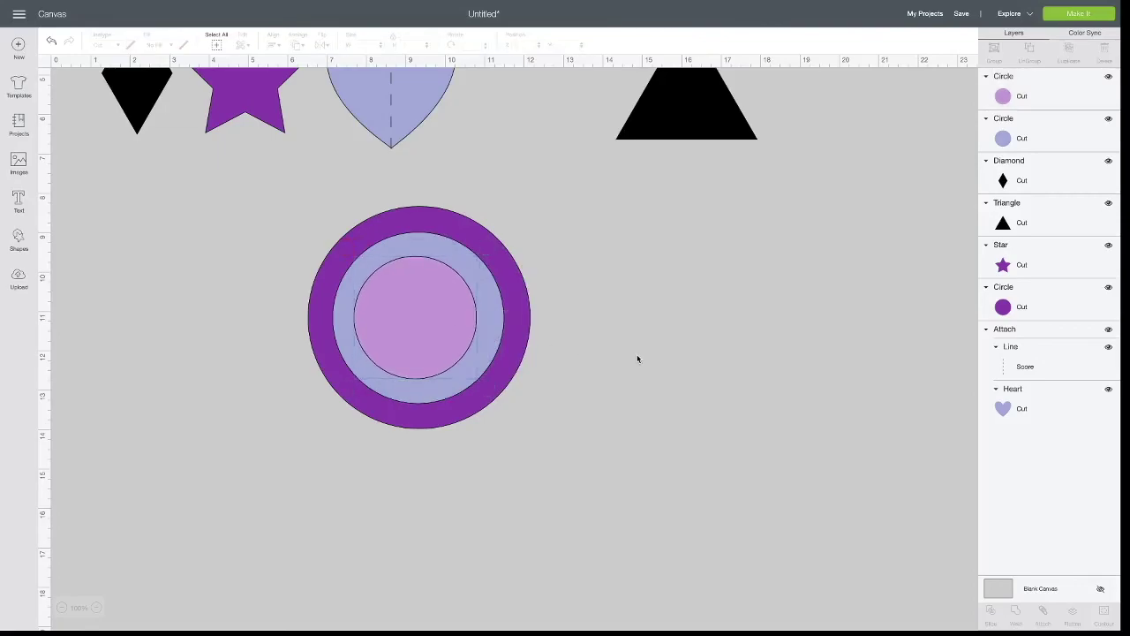
left_click(395, 290)
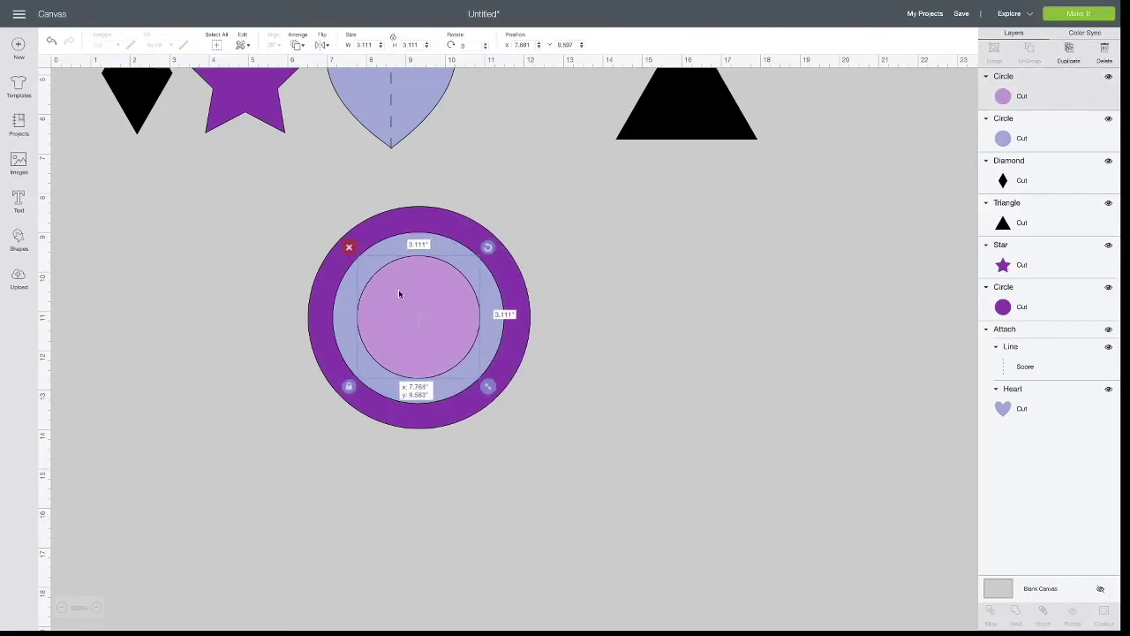
left_click_drag(395, 295, 395, 295)
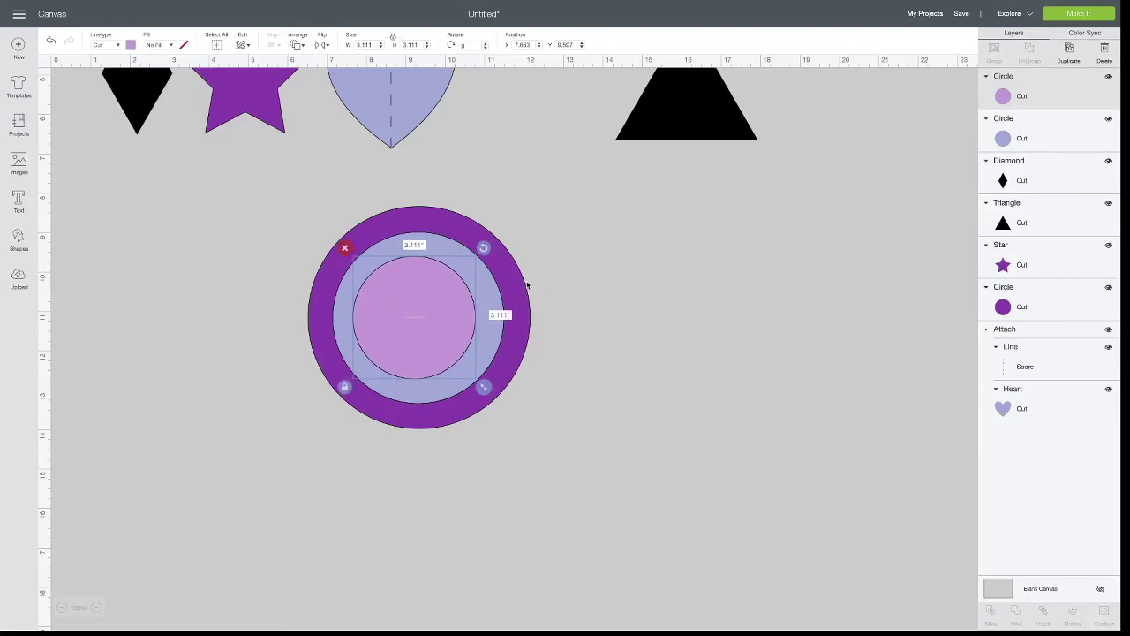
left_click(754, 380)
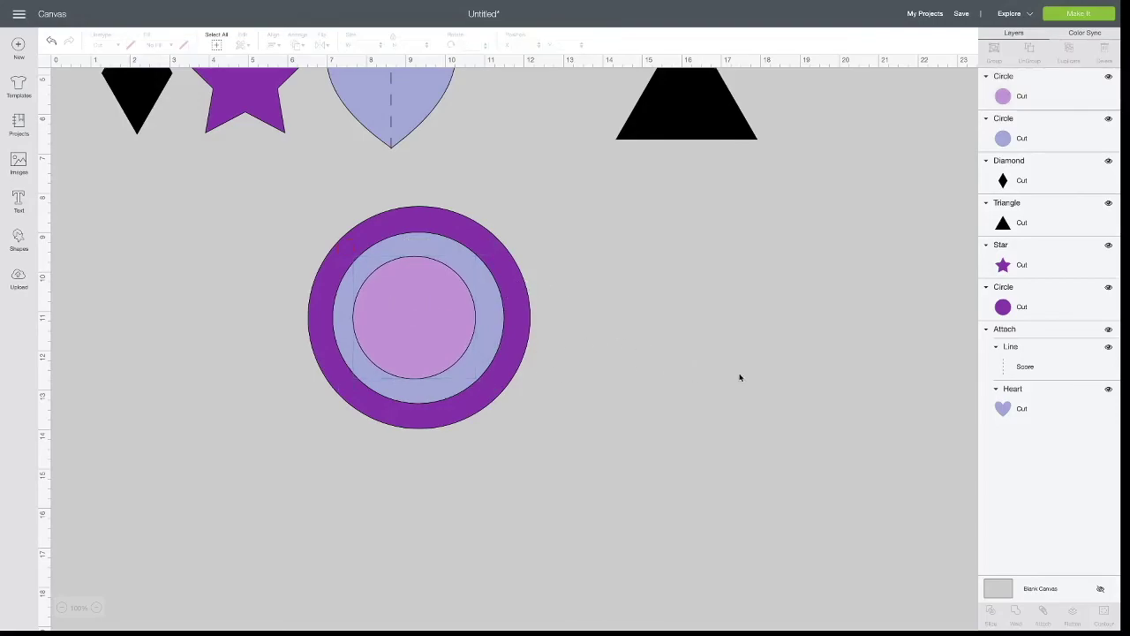
- Slice the light purple circle out of the large dark purple circle
left_click(430, 318)
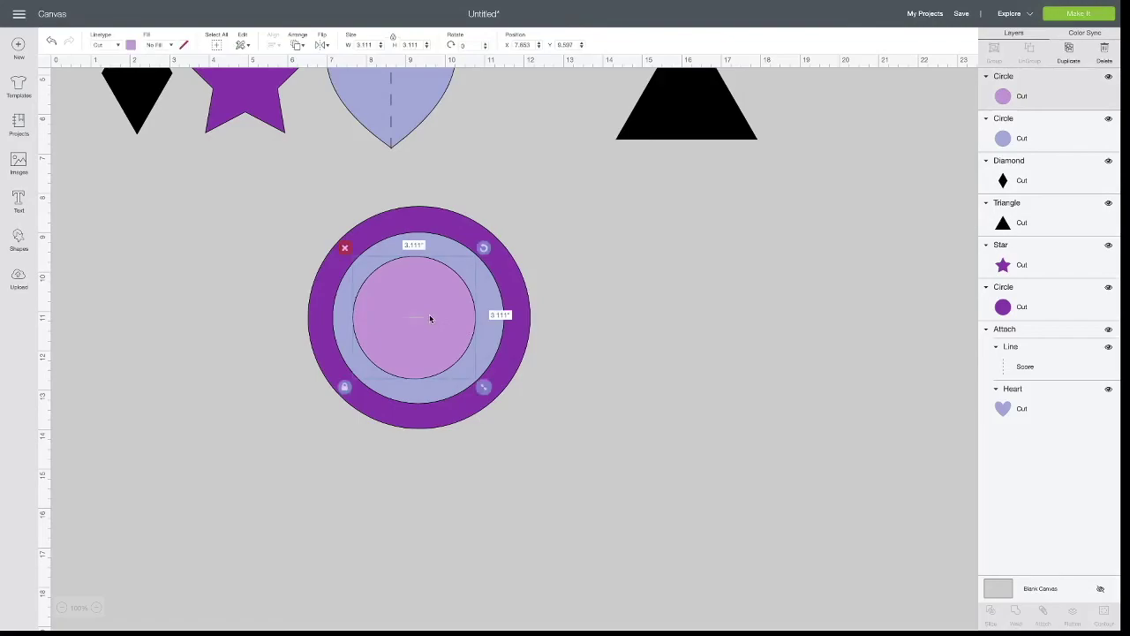
scroll(429, 314, "right", 1)
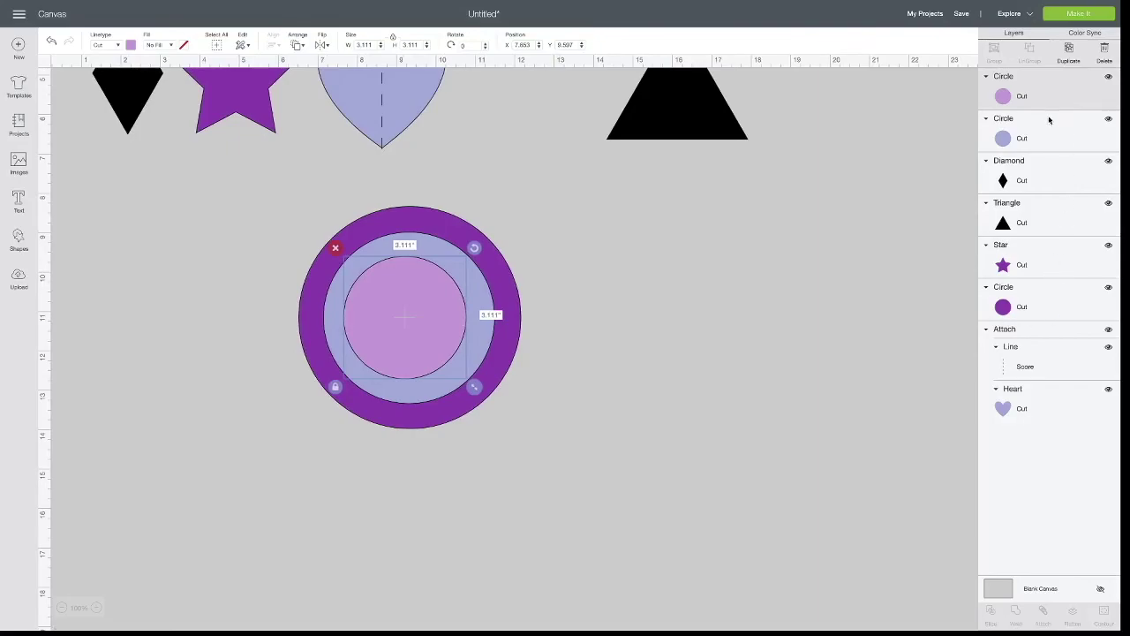
left_click(1030, 304)
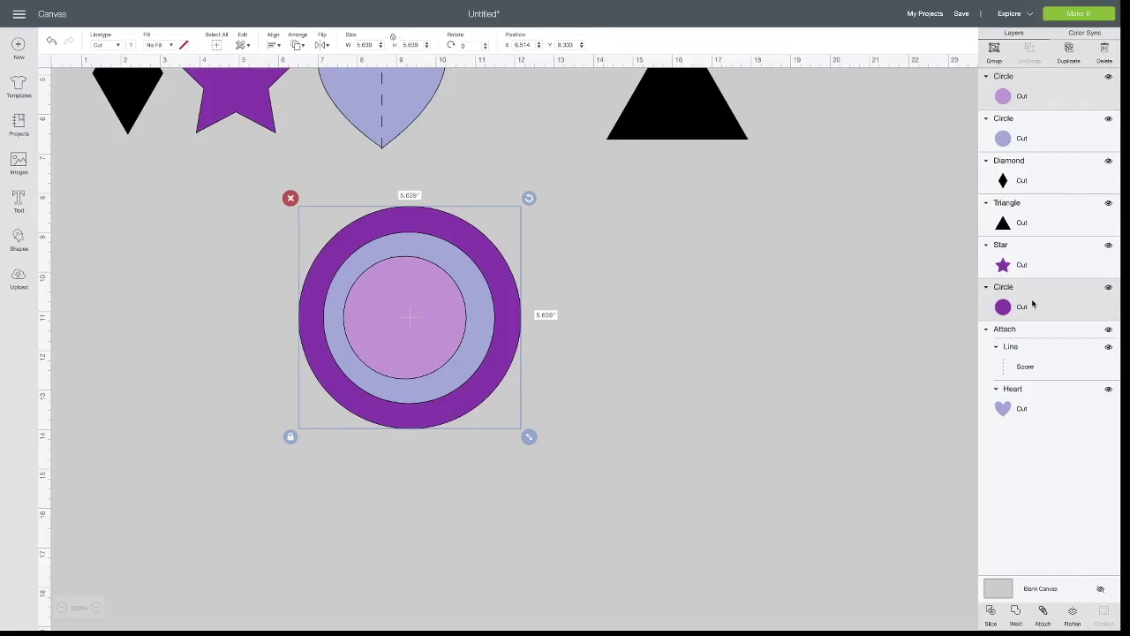
left_click(990, 612)
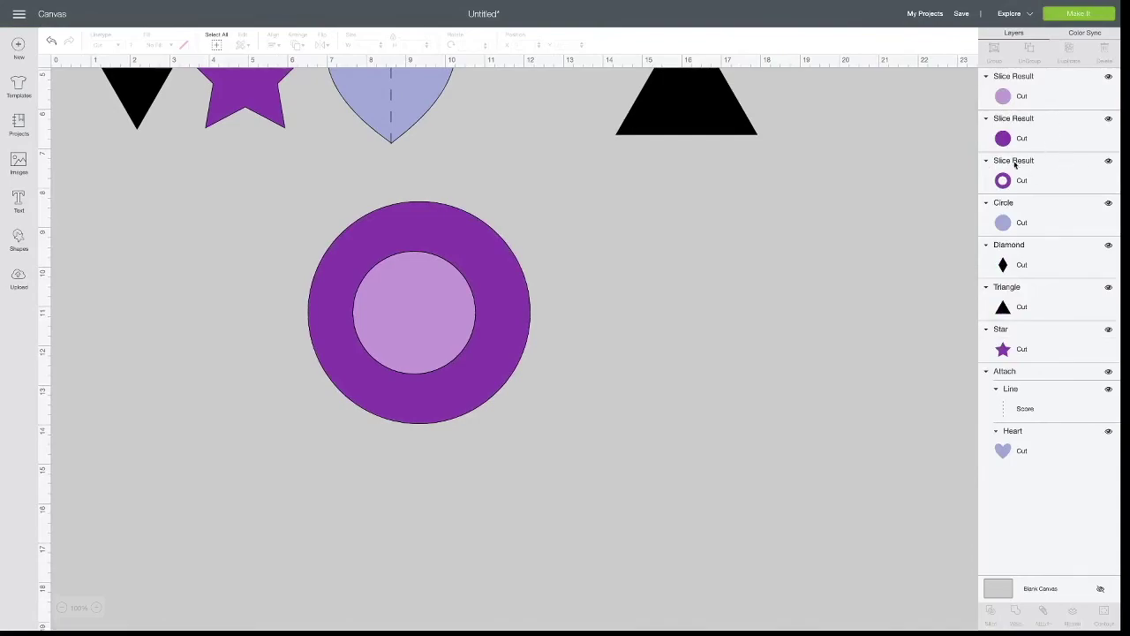
- Pull the slice results apart, placing the dark purple ring and its cut-out circle to the right of the light purple circle
left_click(1046, 174)
left_click_drag(434, 227, 800, 242)
left_click(1058, 136)
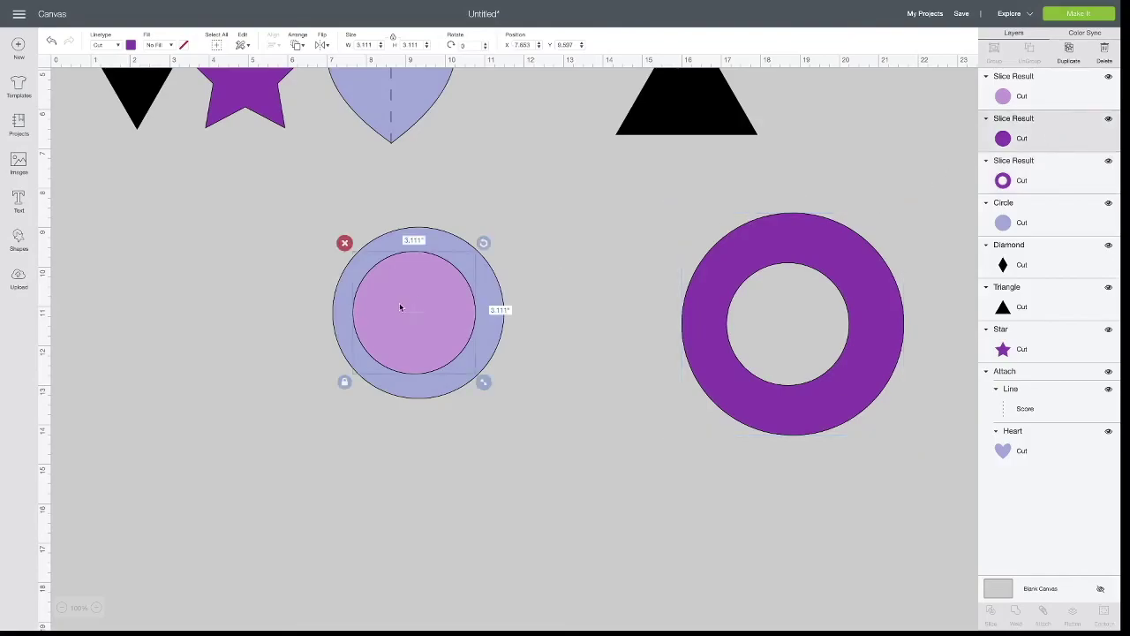
left_click_drag(400, 307, 397, 349)
left_click_drag(417, 269, 604, 267)
left_click_drag(417, 331, 429, 291)
left_click_drag(634, 316, 628, 324)
left_click(1057, 86)
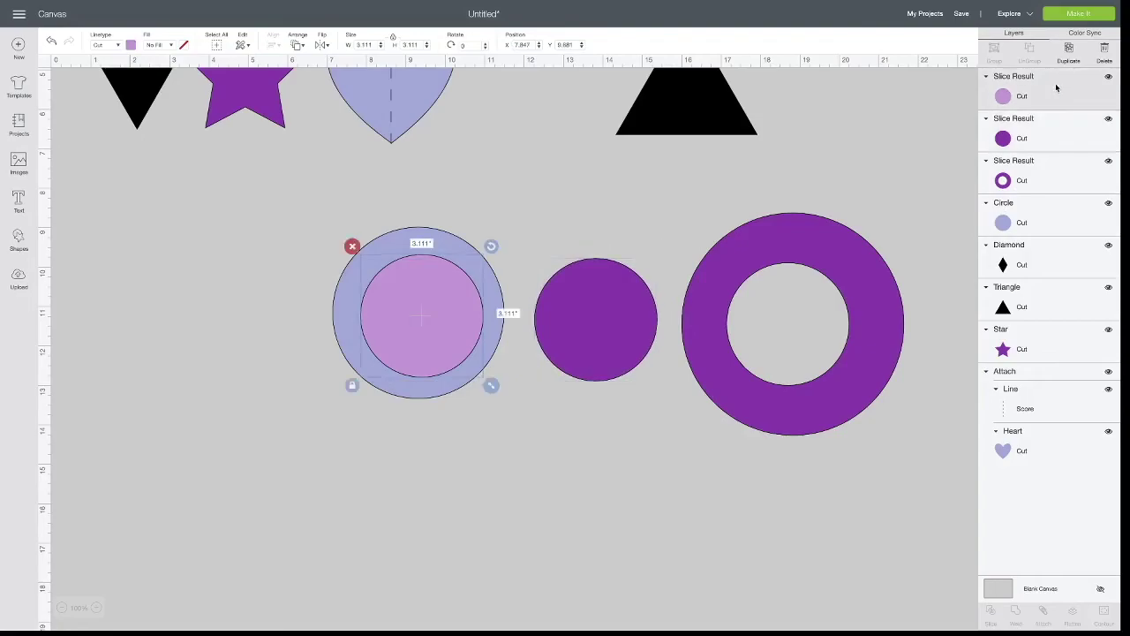
left_click_drag(446, 293, 436, 293)
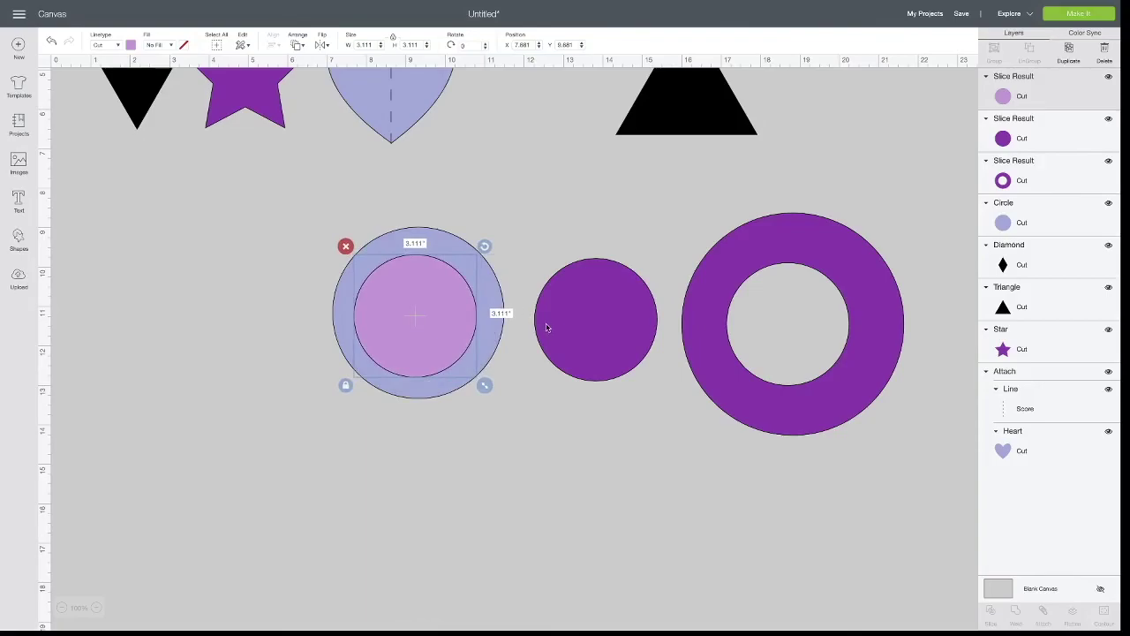
- Undo the moves of the sliced pieces and the slice itself, back to the three original concentric circles
left_click(50, 42)
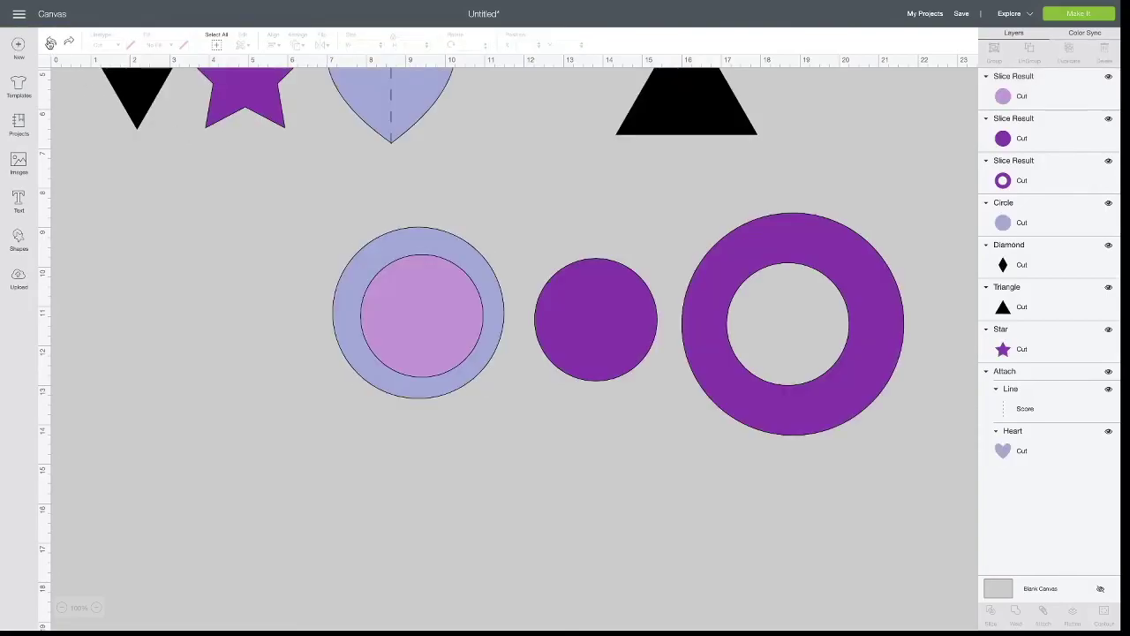
left_click(50, 42)
left_click(51, 42)
left_click(51, 43)
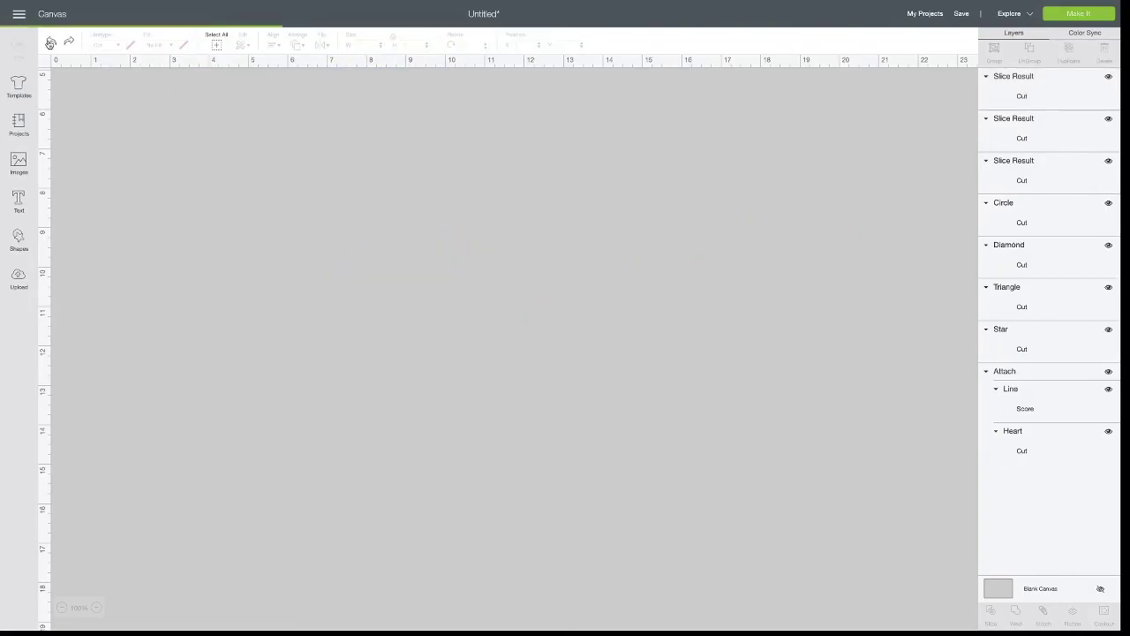
left_click(50, 42)
left_click(51, 42)
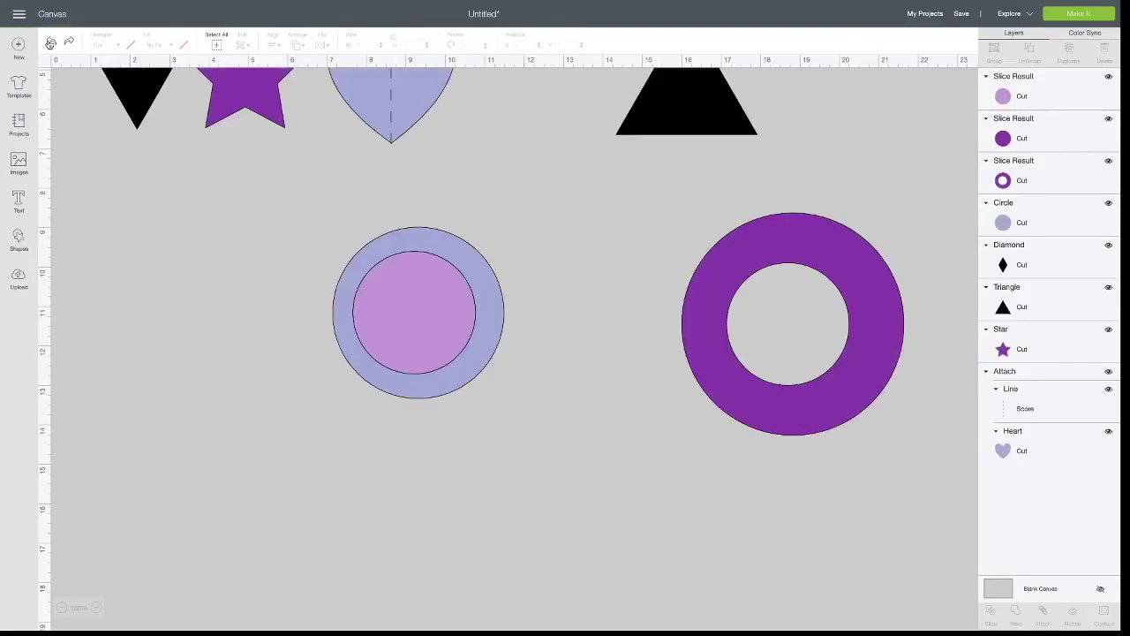
left_click(50, 43)
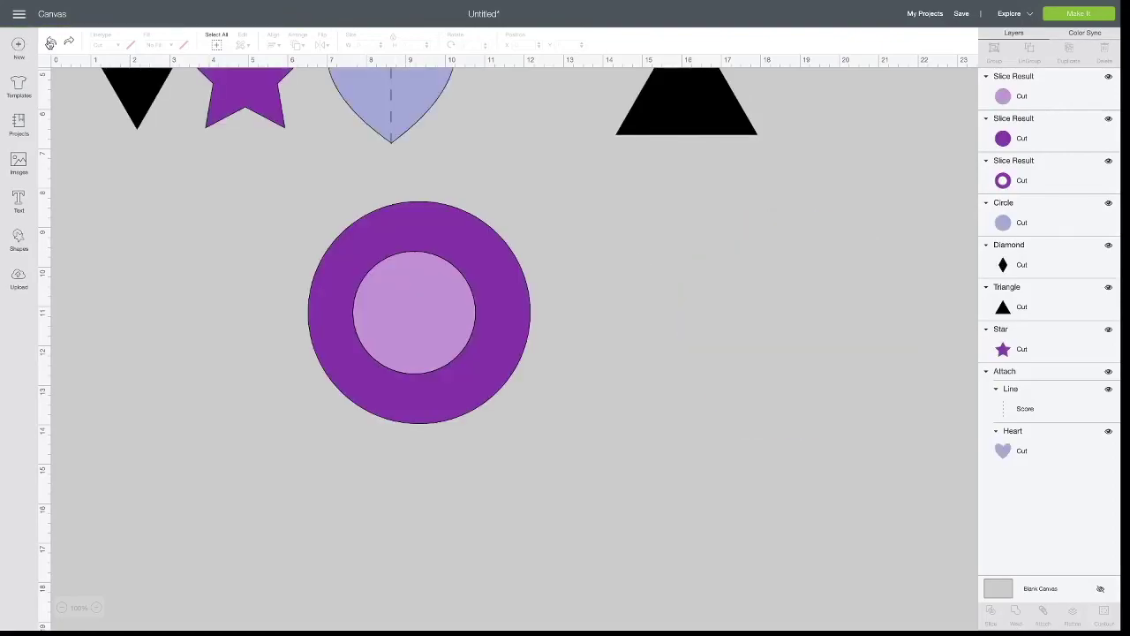
left_click(51, 43)
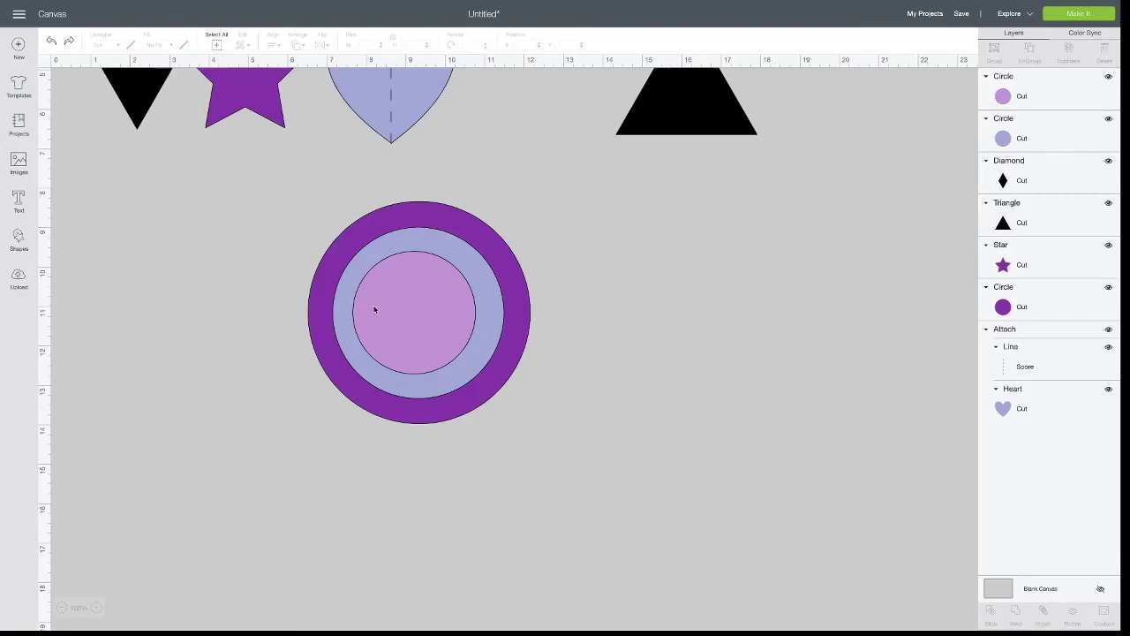
- Hide the medium periwinkle circle and slice the small light purple circle out of the large dark purple one
left_click_drag(283, 204, 452, 315)
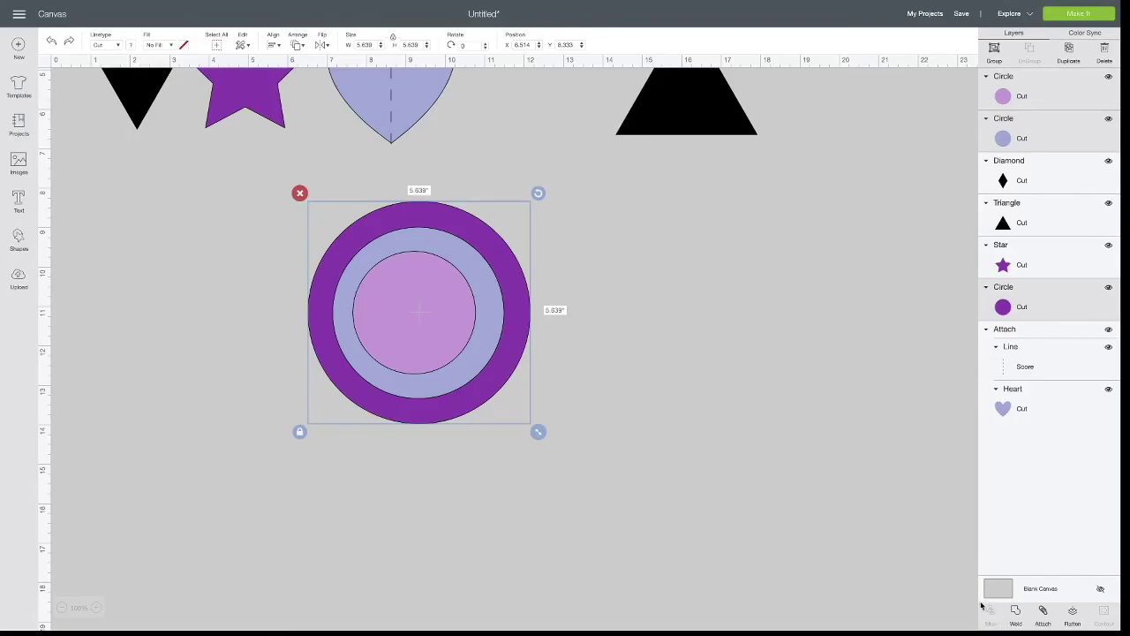
left_click(726, 512)
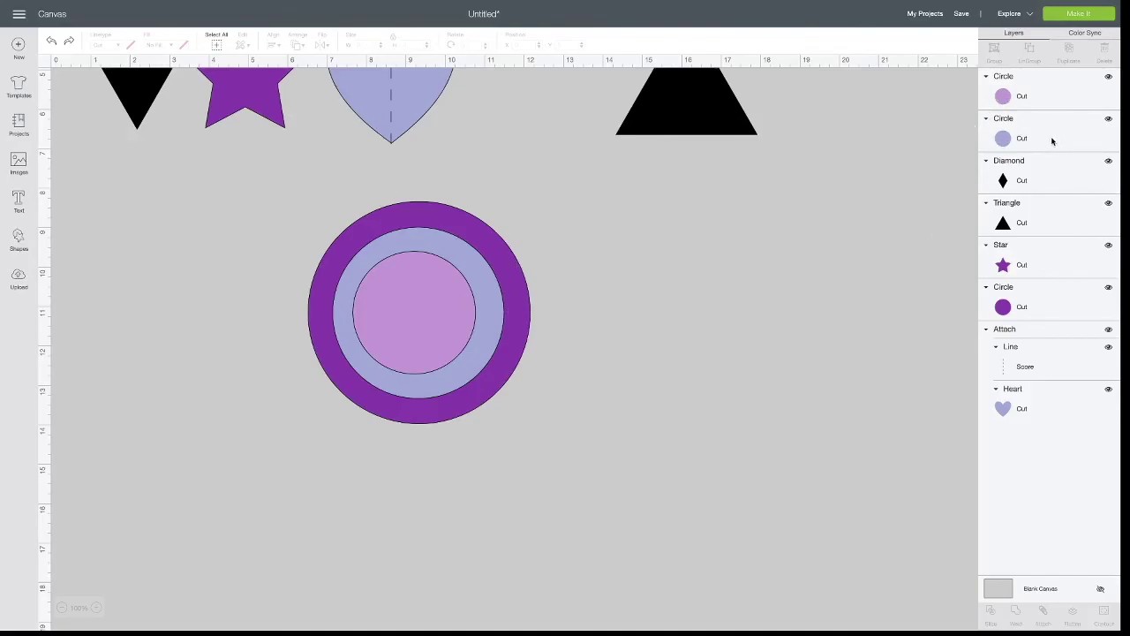
left_click(1109, 118)
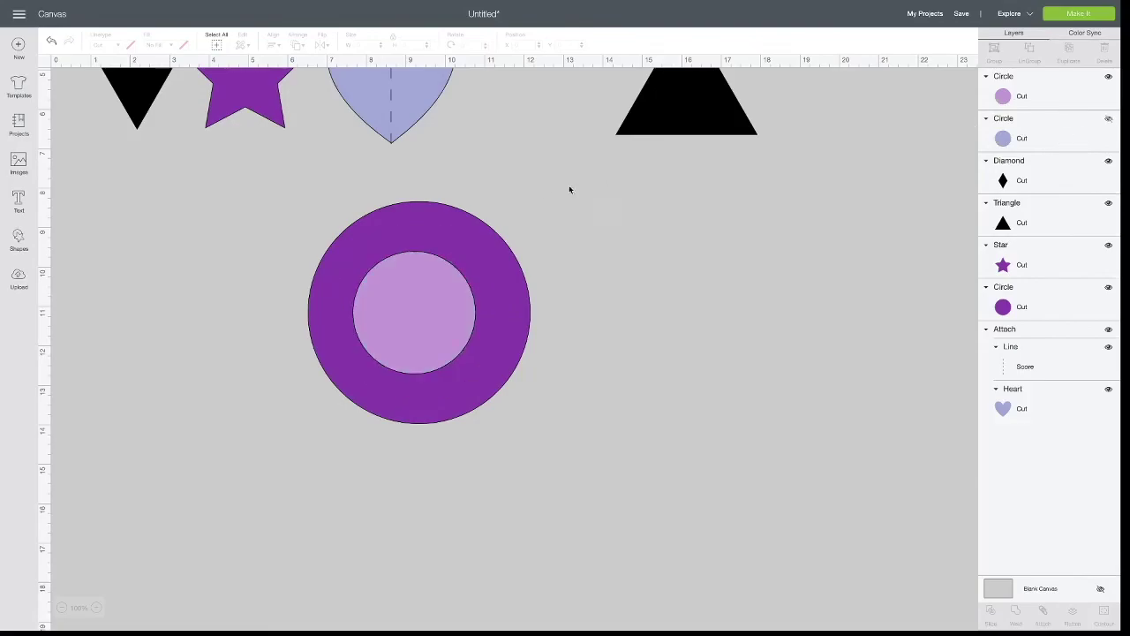
scroll(569, 190, "right", 2)
left_click_drag(164, 258, 462, 365)
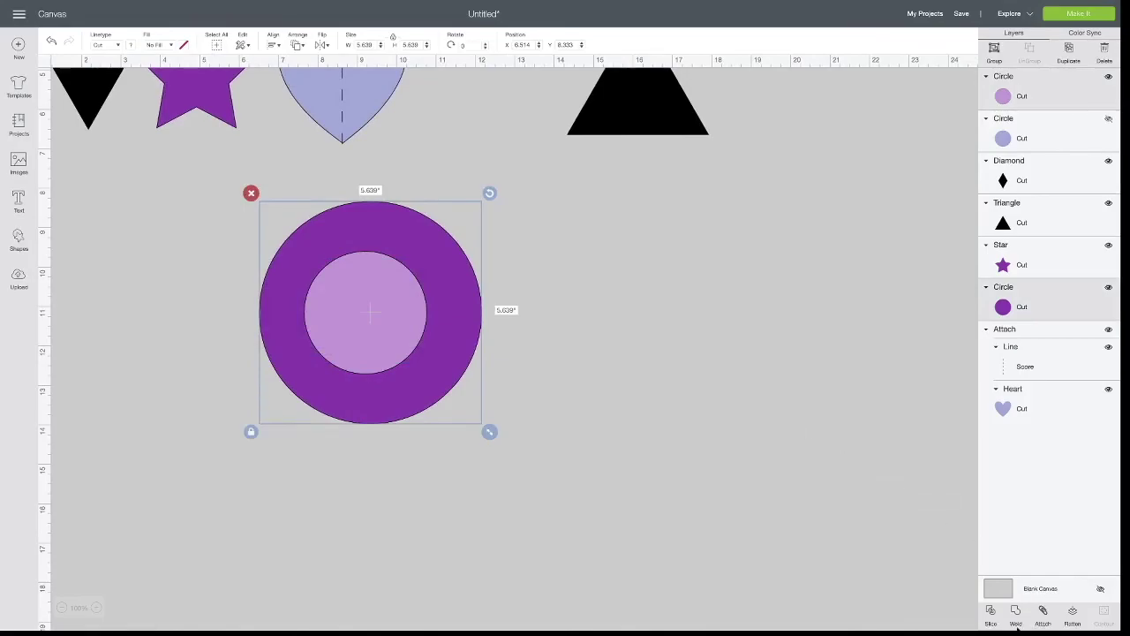
left_click(990, 612)
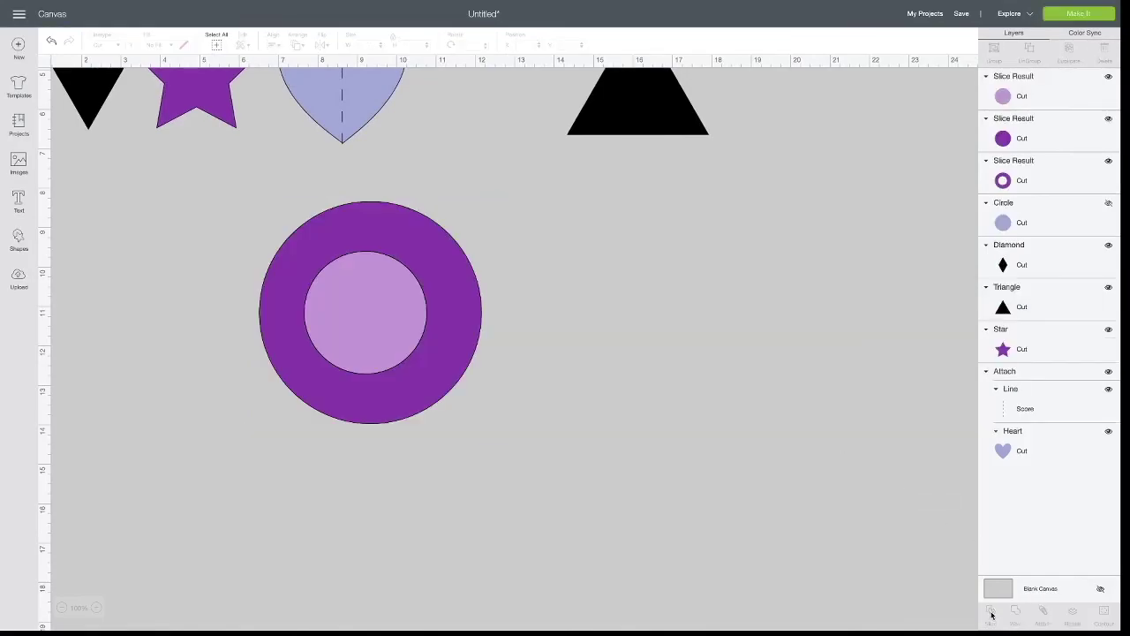
- Unhide the periwinkle circle and move its layer directly below the light purple circle in the layer order
scroll(706, 406, "right", 1)
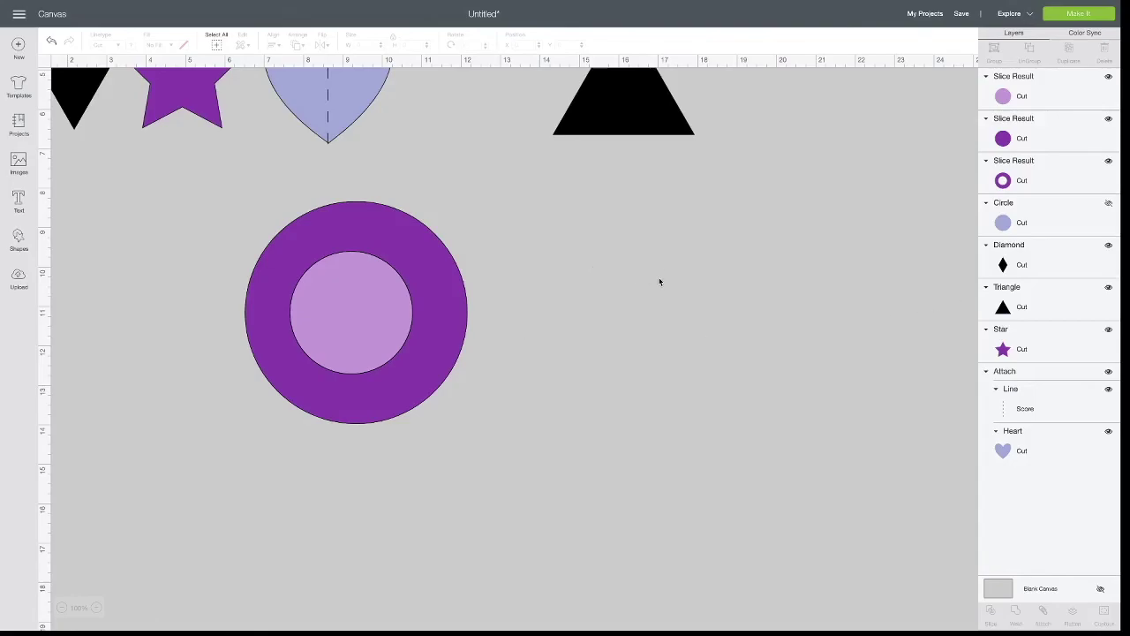
scroll(913, 327, "left", 1)
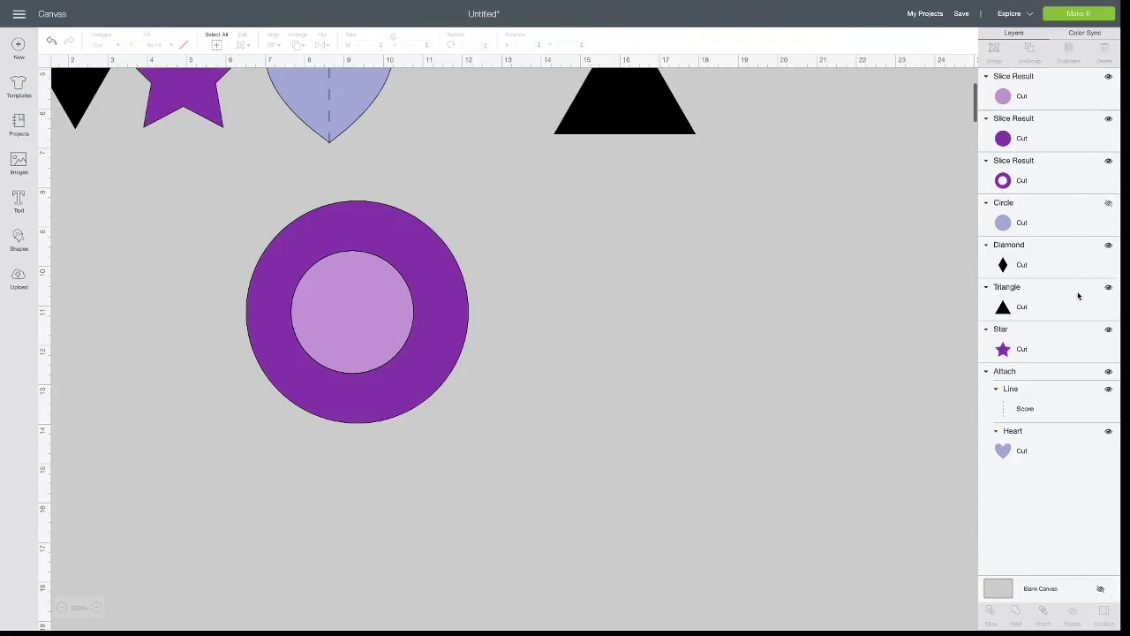
left_click(1110, 205)
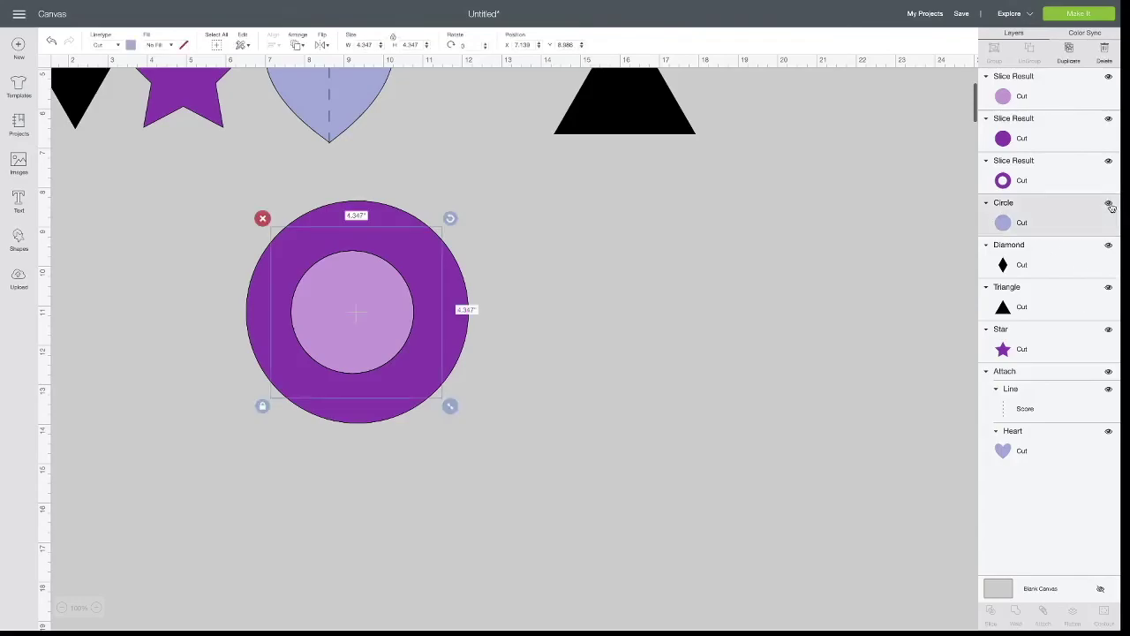
left_click_drag(1063, 222, 1062, 115)
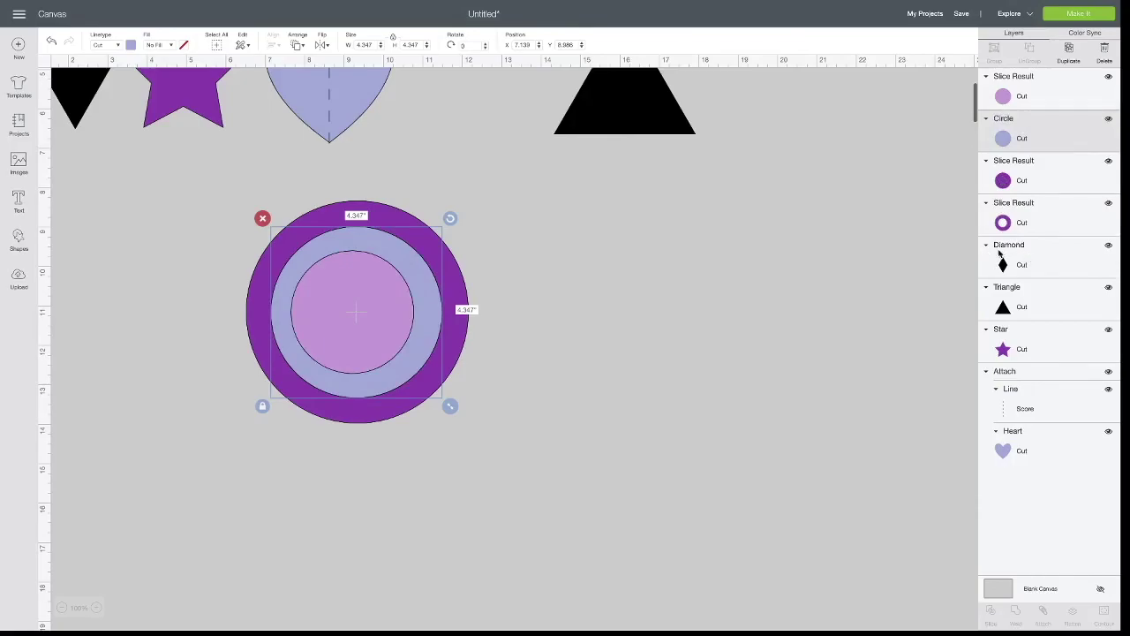
- Delete the small dark purple cut-out circle left over from the slice, keeping the ring and the other two circles
left_click(1041, 185)
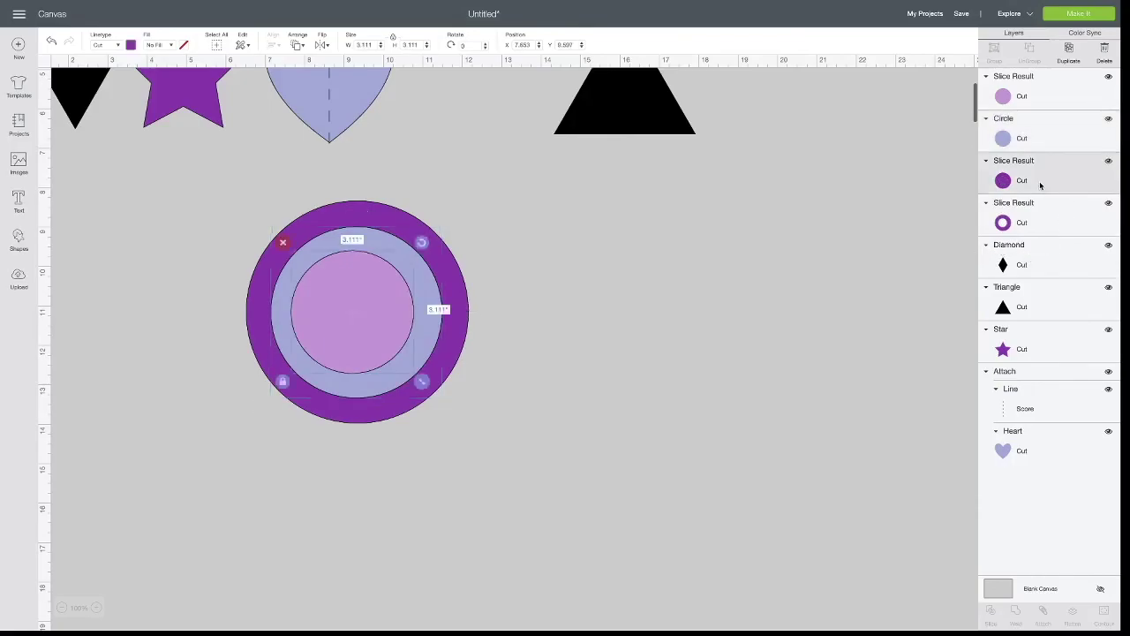
left_click(1107, 55)
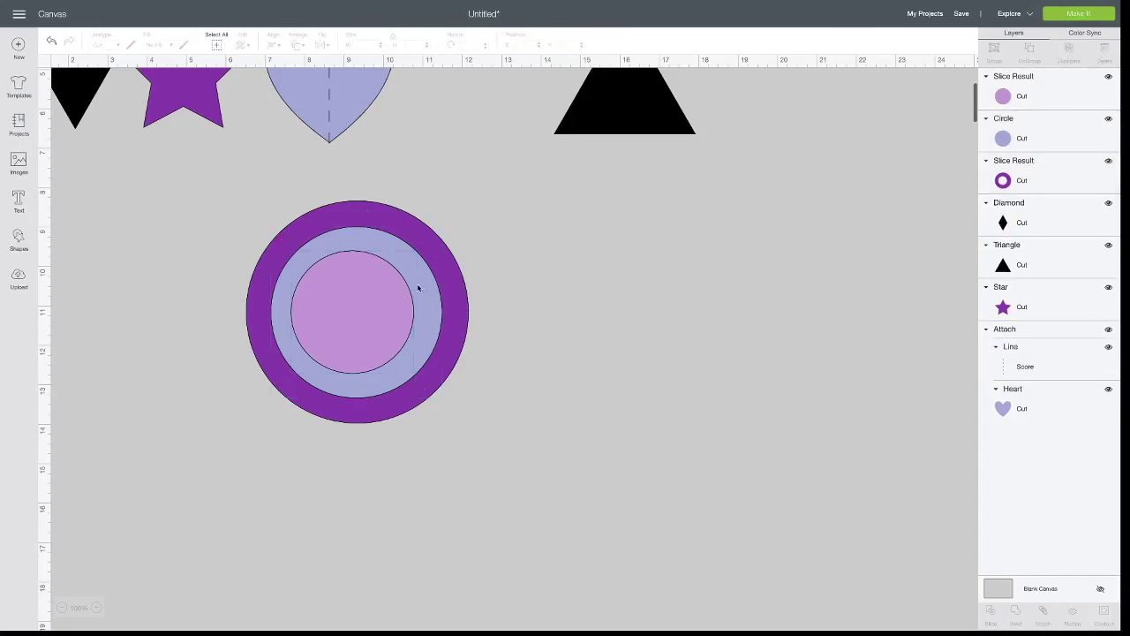
left_click(1049, 180)
left_click(1059, 133)
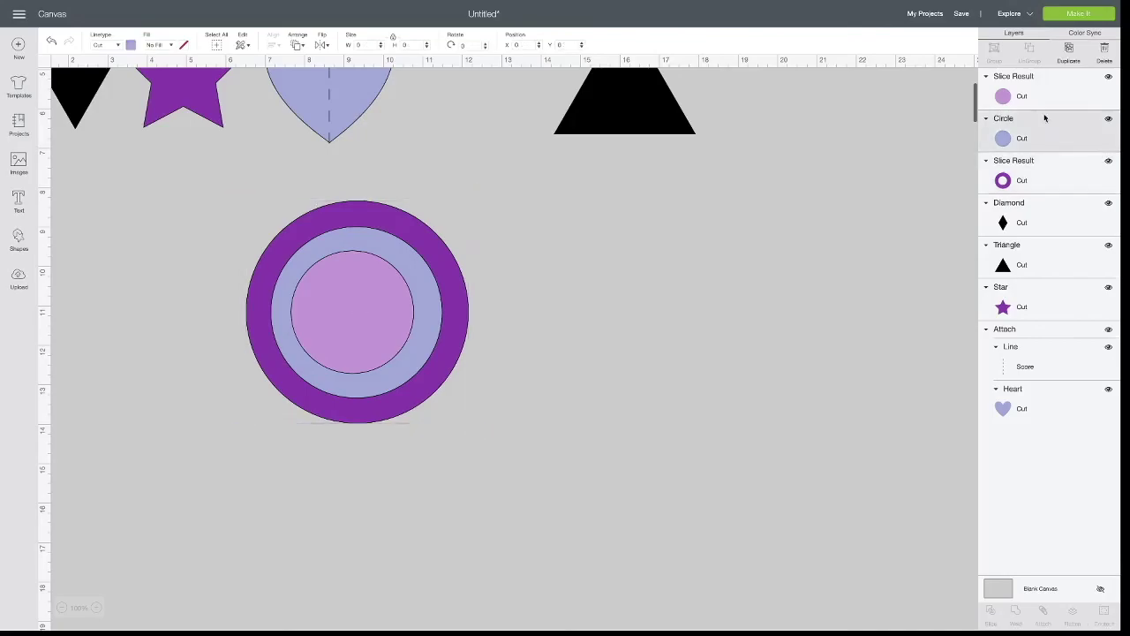
left_click(1051, 92)
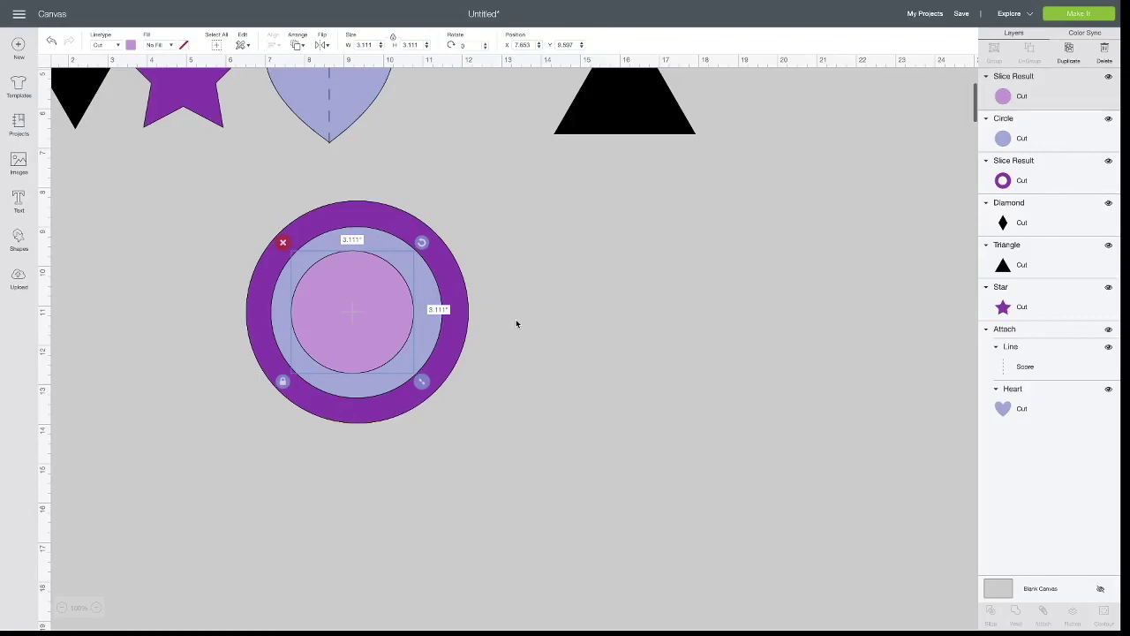
- Delete the whole stack of concentric circles from the canvas
left_click(516, 324)
scroll(517, 323, "down", 2)
left_click_drag(540, 367, 229, 221)
key("Delete")
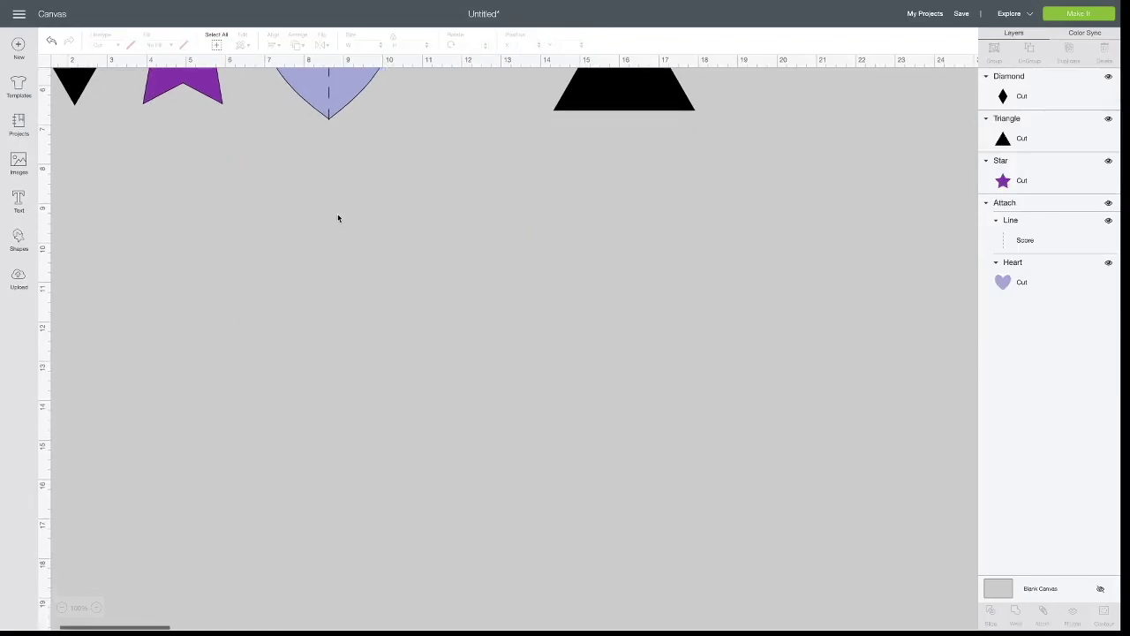
- Move the purple star and the black triangle side by side, below and to the right of the heart
scroll(338, 218, "up", 4)
left_click_drag(232, 235, 513, 369)
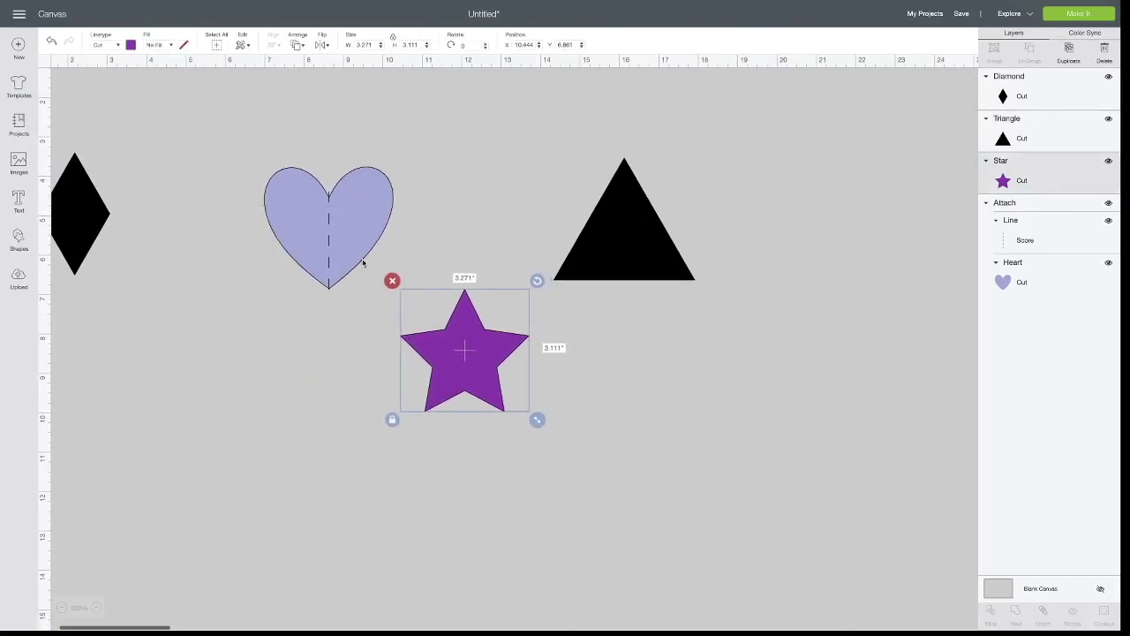
left_click_drag(618, 254, 593, 378)
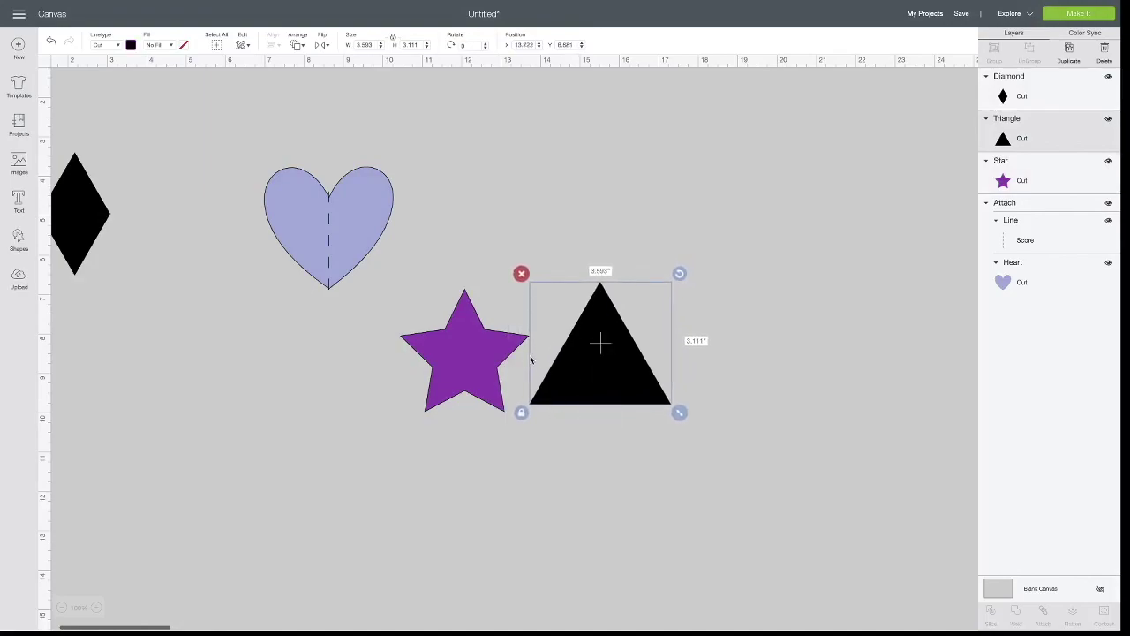
- Move the scored heart to the left of the star and shrink it to about 1.49 inches wide
left_click(462, 352)
left_click_drag(325, 214, 306, 352)
left_click_drag(383, 434, 313, 369)
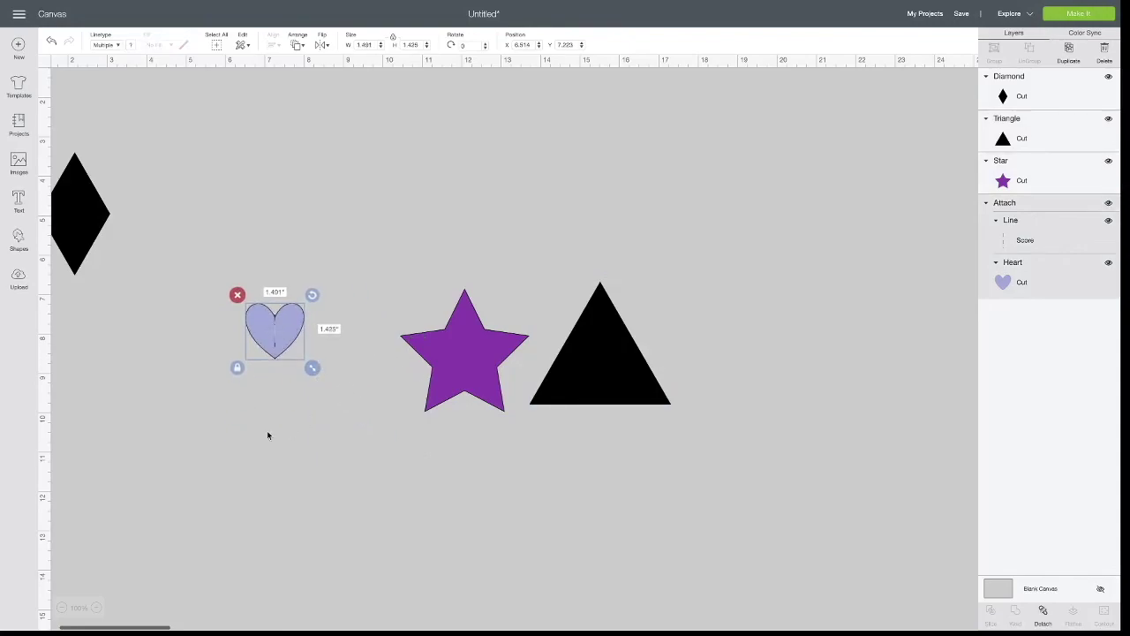
- Move the attached heart to the top of the layer order and centre it on the purple star
left_click(96, 607)
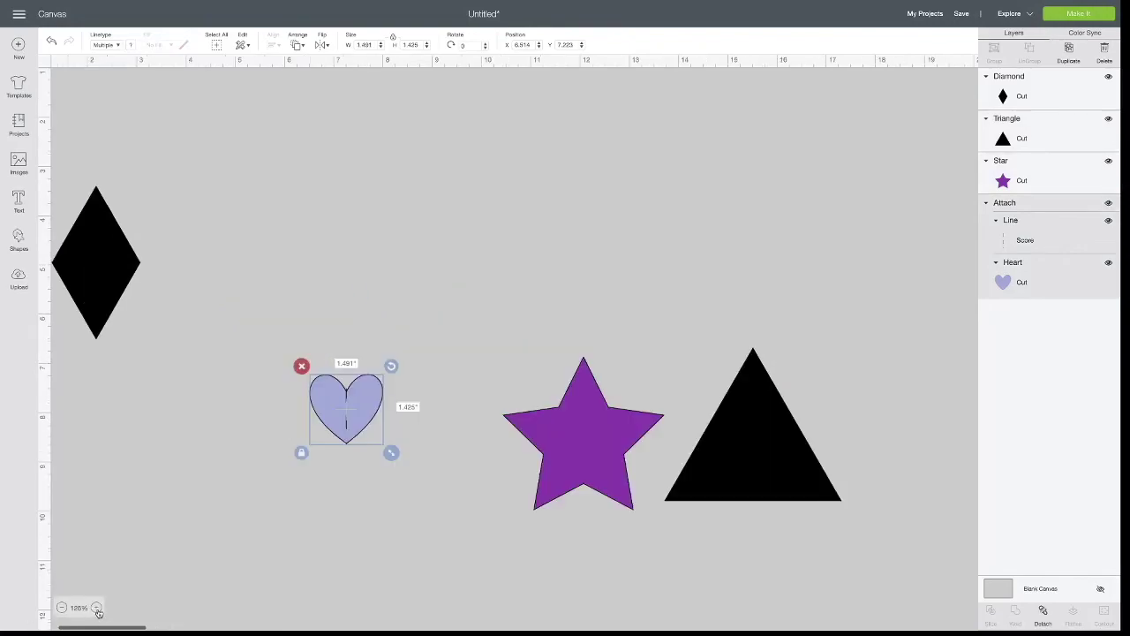
left_click(97, 607)
scroll(201, 559, "up", 2)
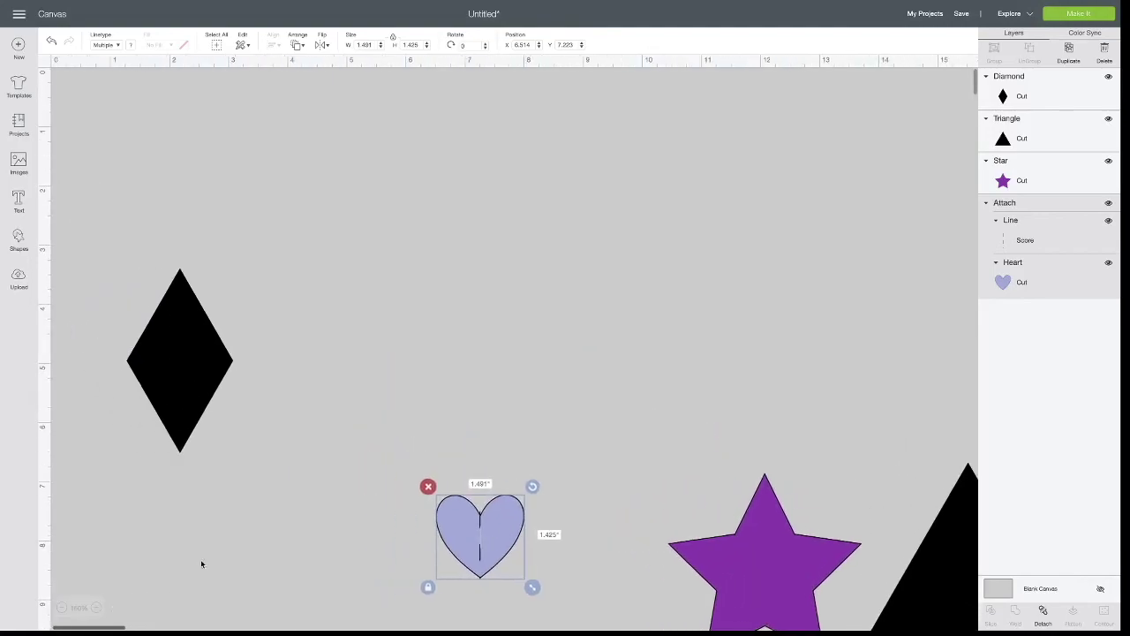
scroll(200, 559, "right", 2)
scroll(200, 562, "right", 3)
scroll(200, 562, "down", 3)
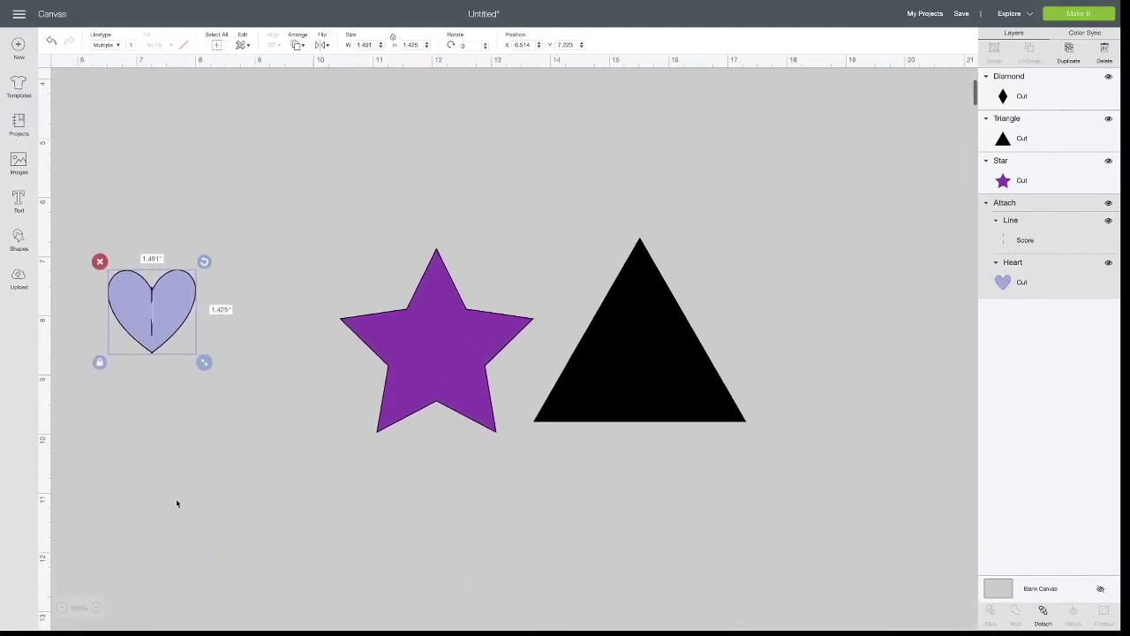
left_click_drag(159, 285, 348, 316)
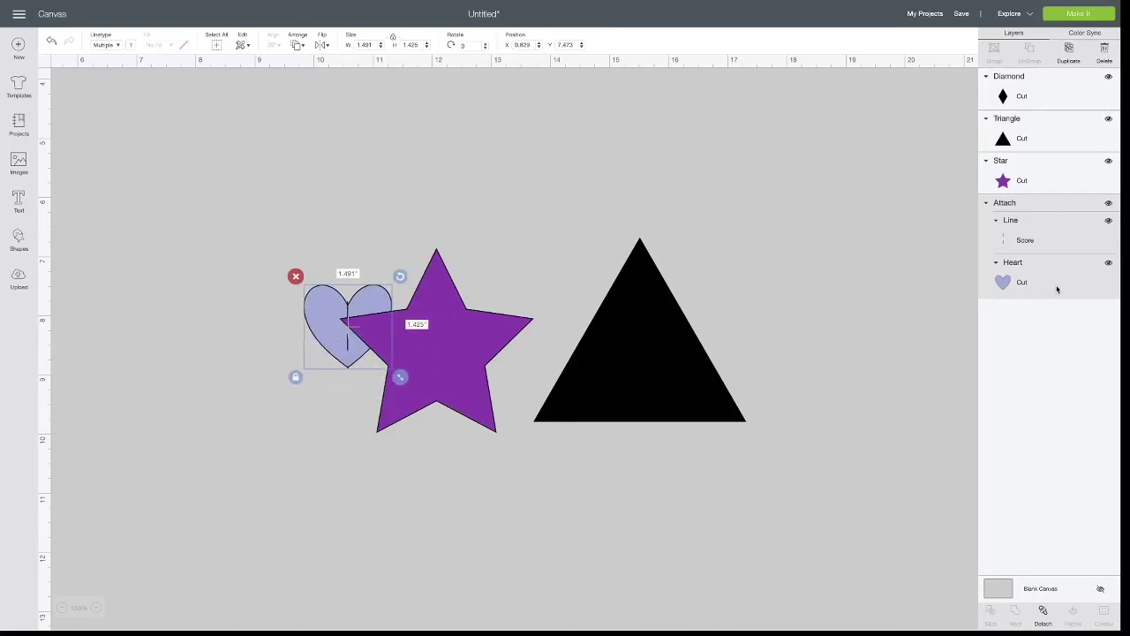
left_click_drag(1048, 206, 1047, 84)
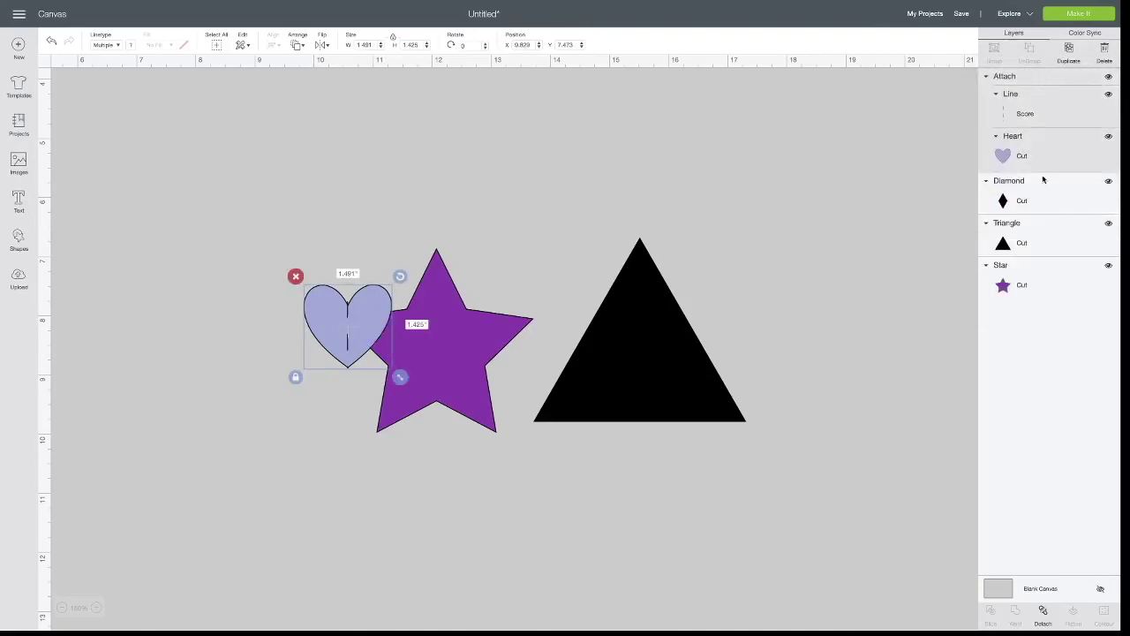
left_click_drag(350, 330, 440, 359)
- Overlap the black triangle with the star's right side and move the triangle's layer beneath the star
left_click_drag(698, 384, 600, 376)
mouse_move(1044, 232)
left_mouse_down()
mouse_move(1048, 310)
mouse_move(1051, 300)
left_mouse_up()
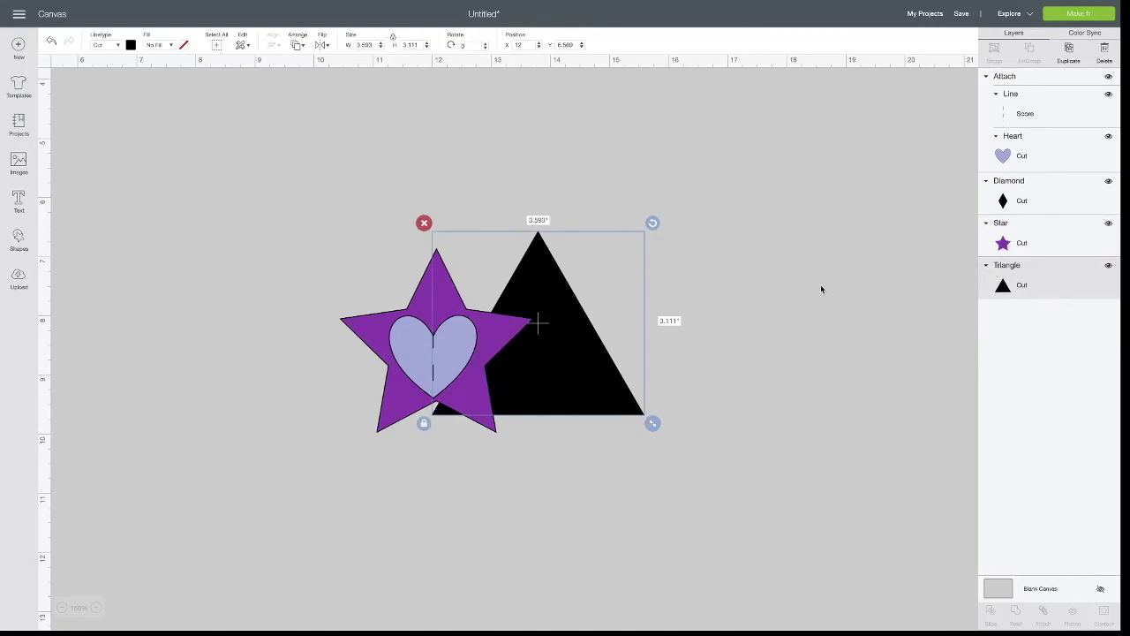